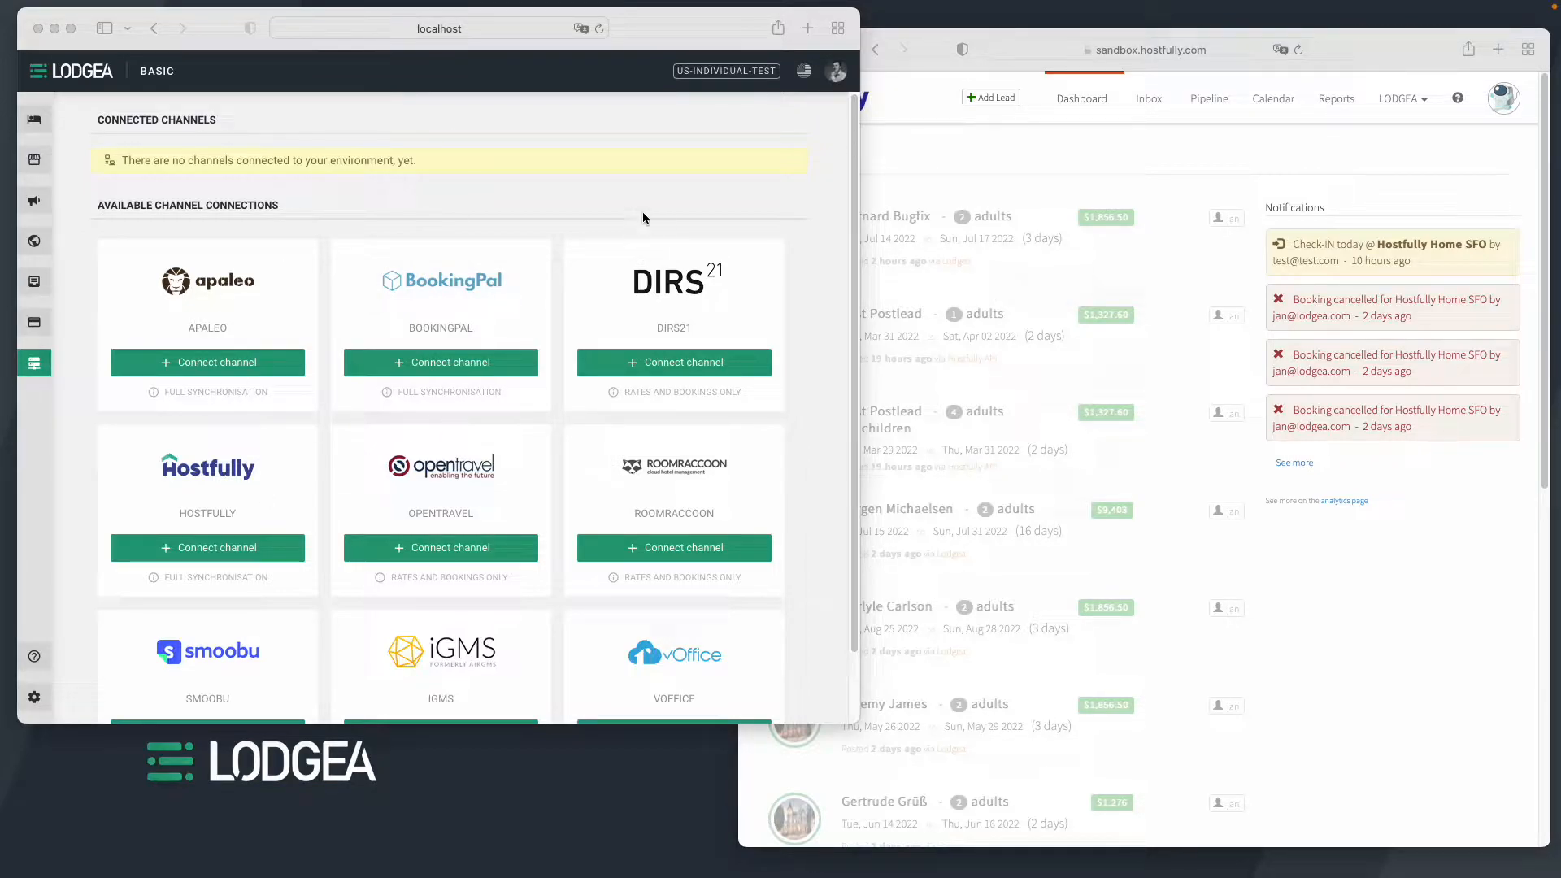
Step: Open the connection form for the Hostfully channel in LODGEA, ready for the Agency UID
mouse_move(646, 31)
left_mouse_down()
mouse_move(680, 43)
mouse_move(663, 36)
left_mouse_up()
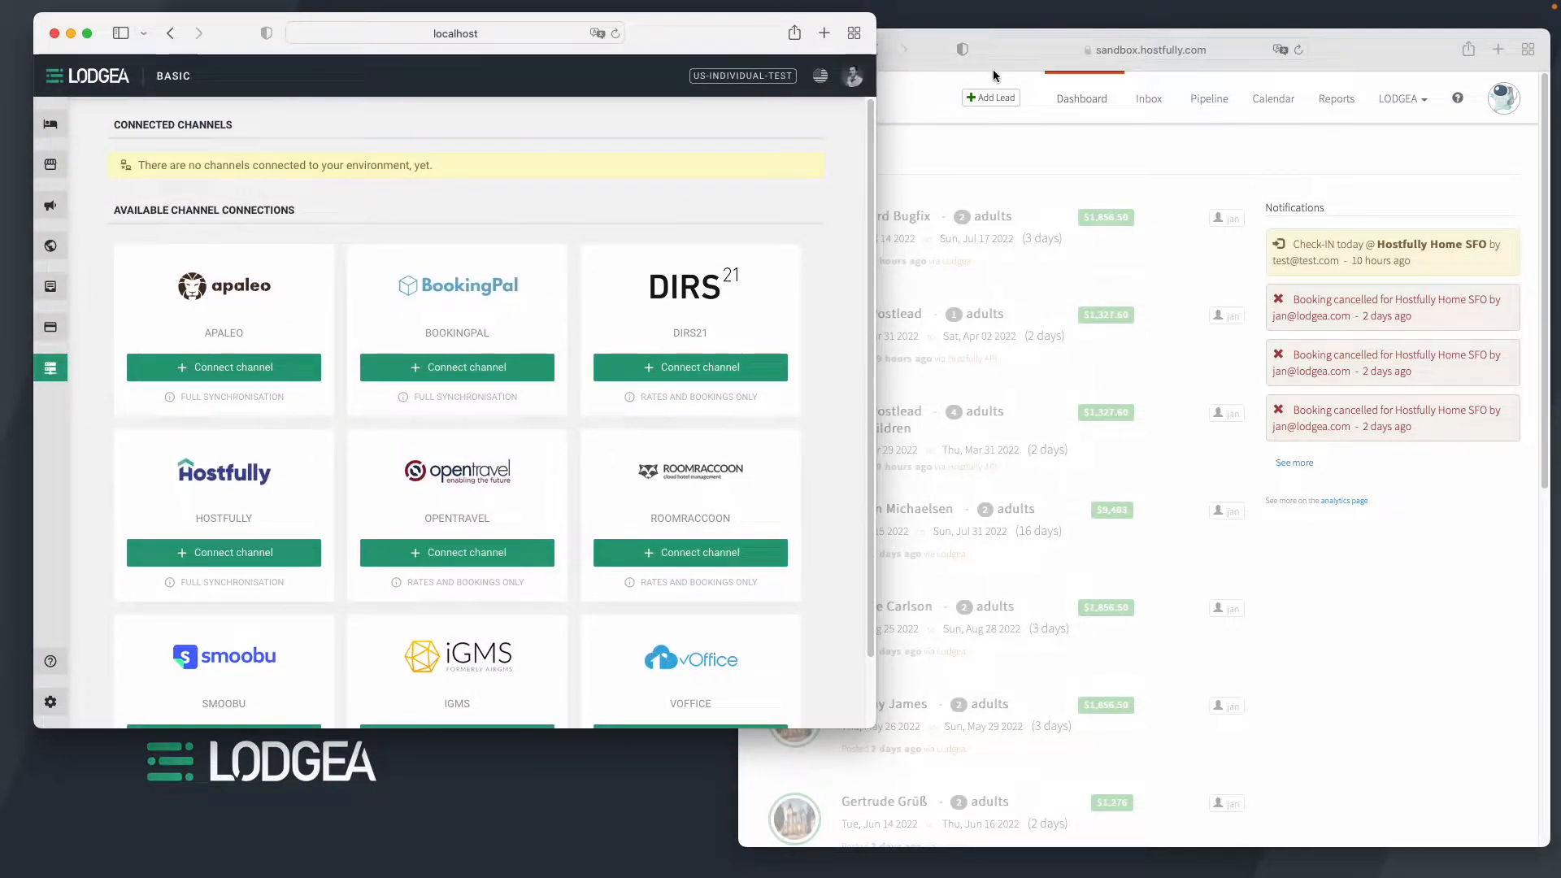
left_click(1335, 61)
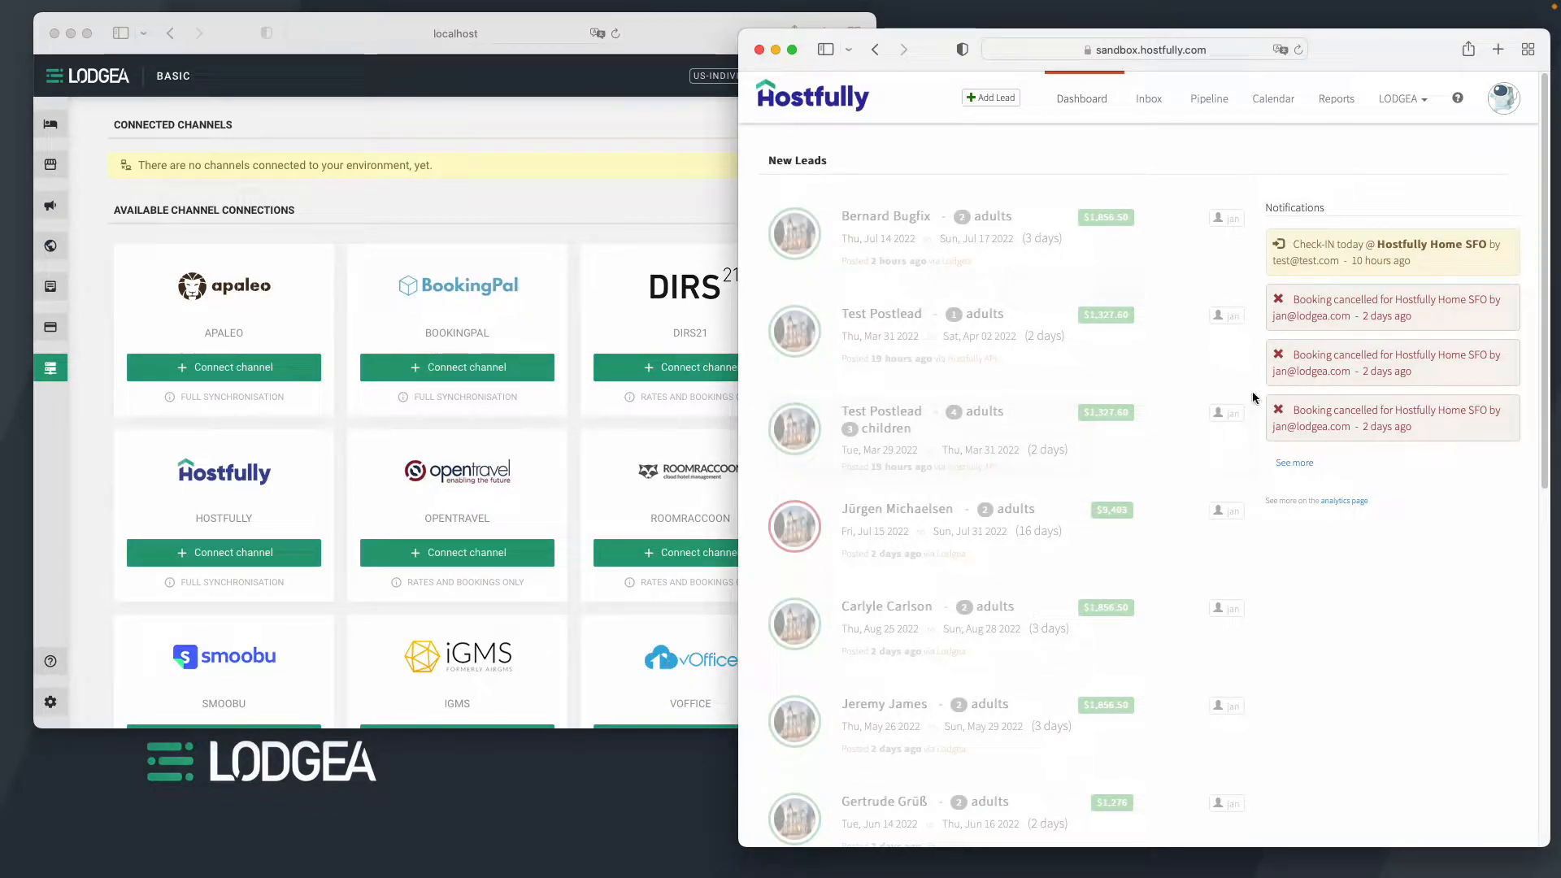
left_click(640, 174)
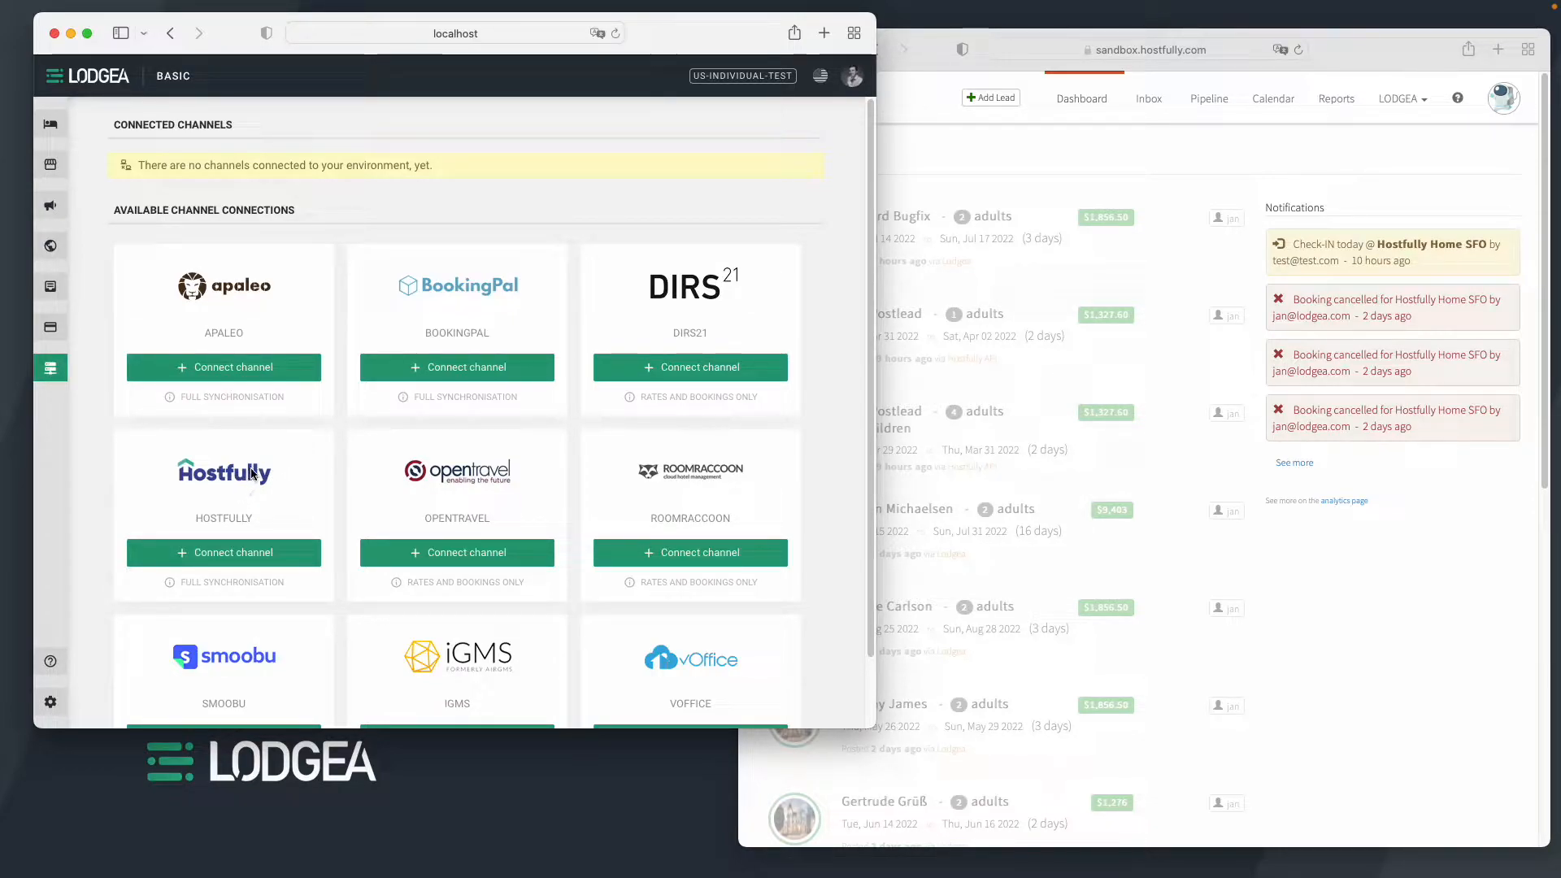
left_click(235, 559)
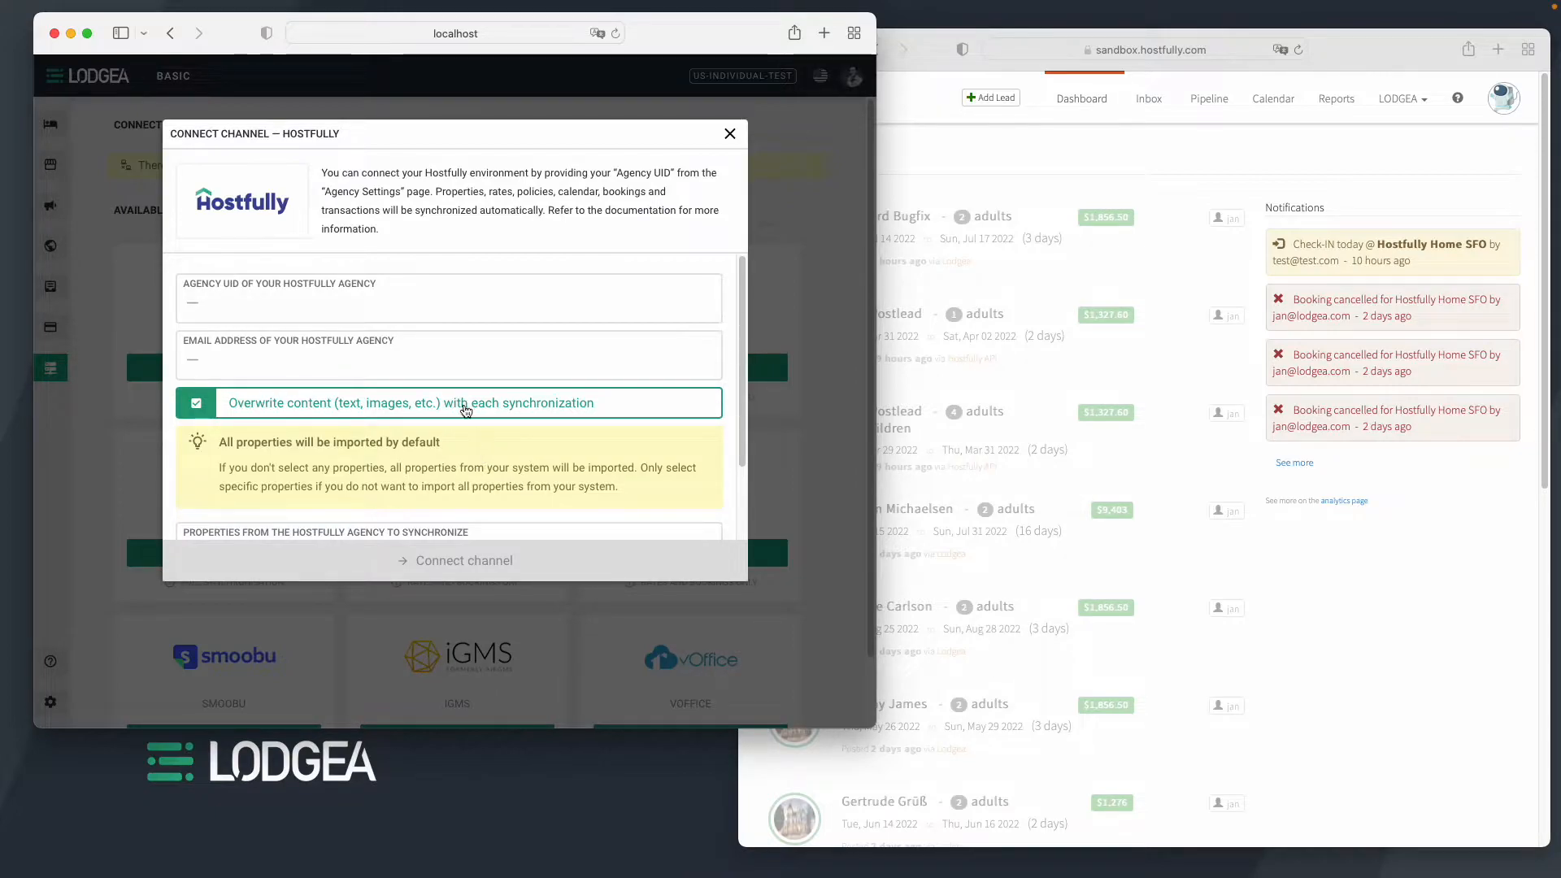
left_click(430, 304)
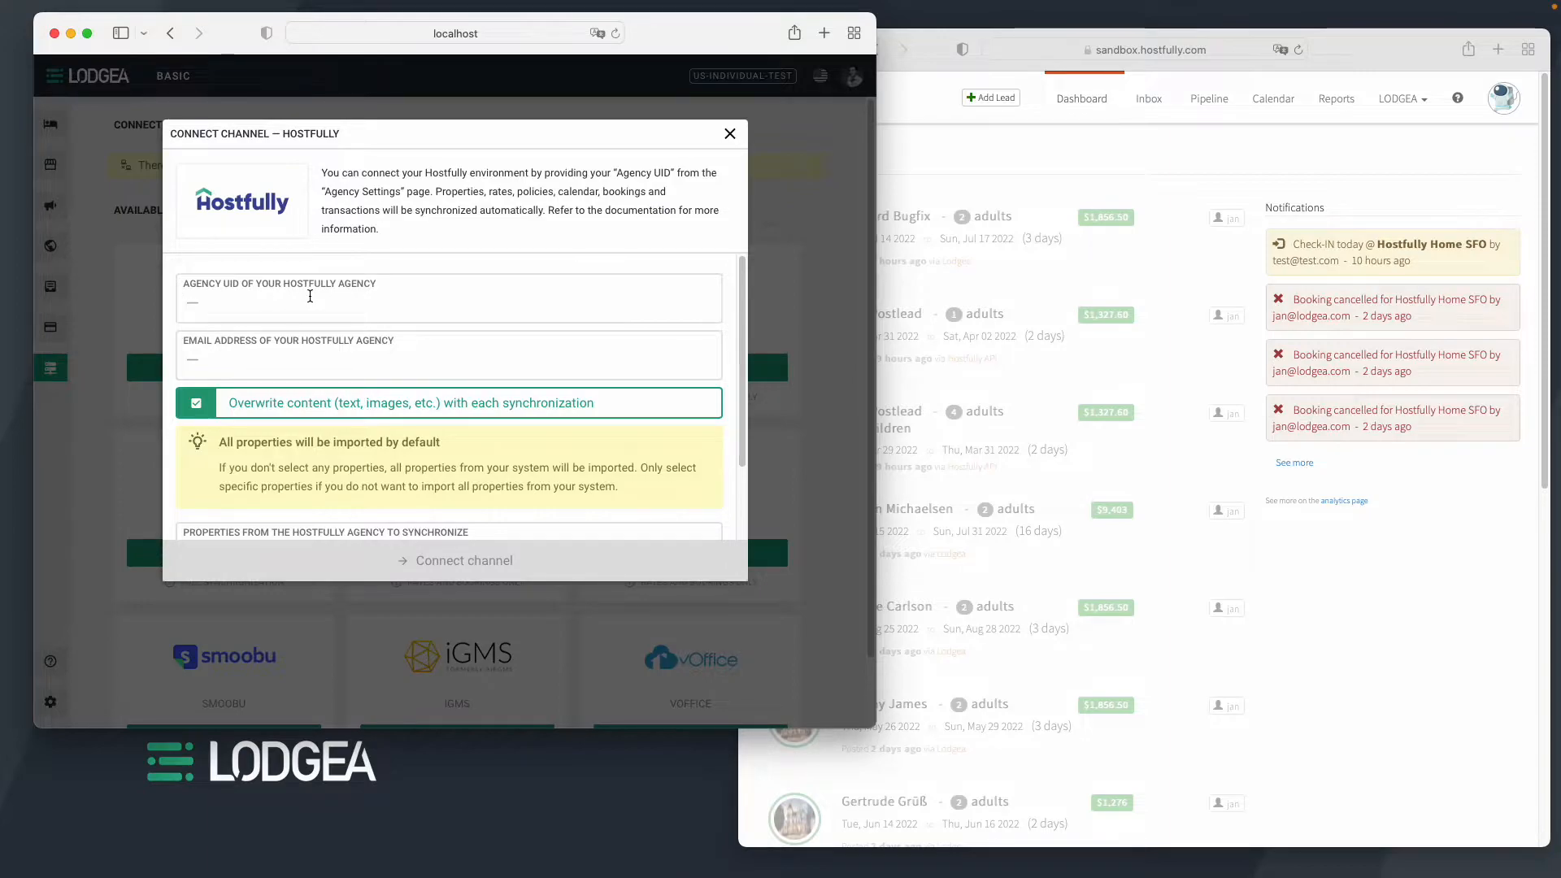
Step: Switch to Hostfully and open the Agency Settings at the Agency UID below the form
left_click(1126, 182)
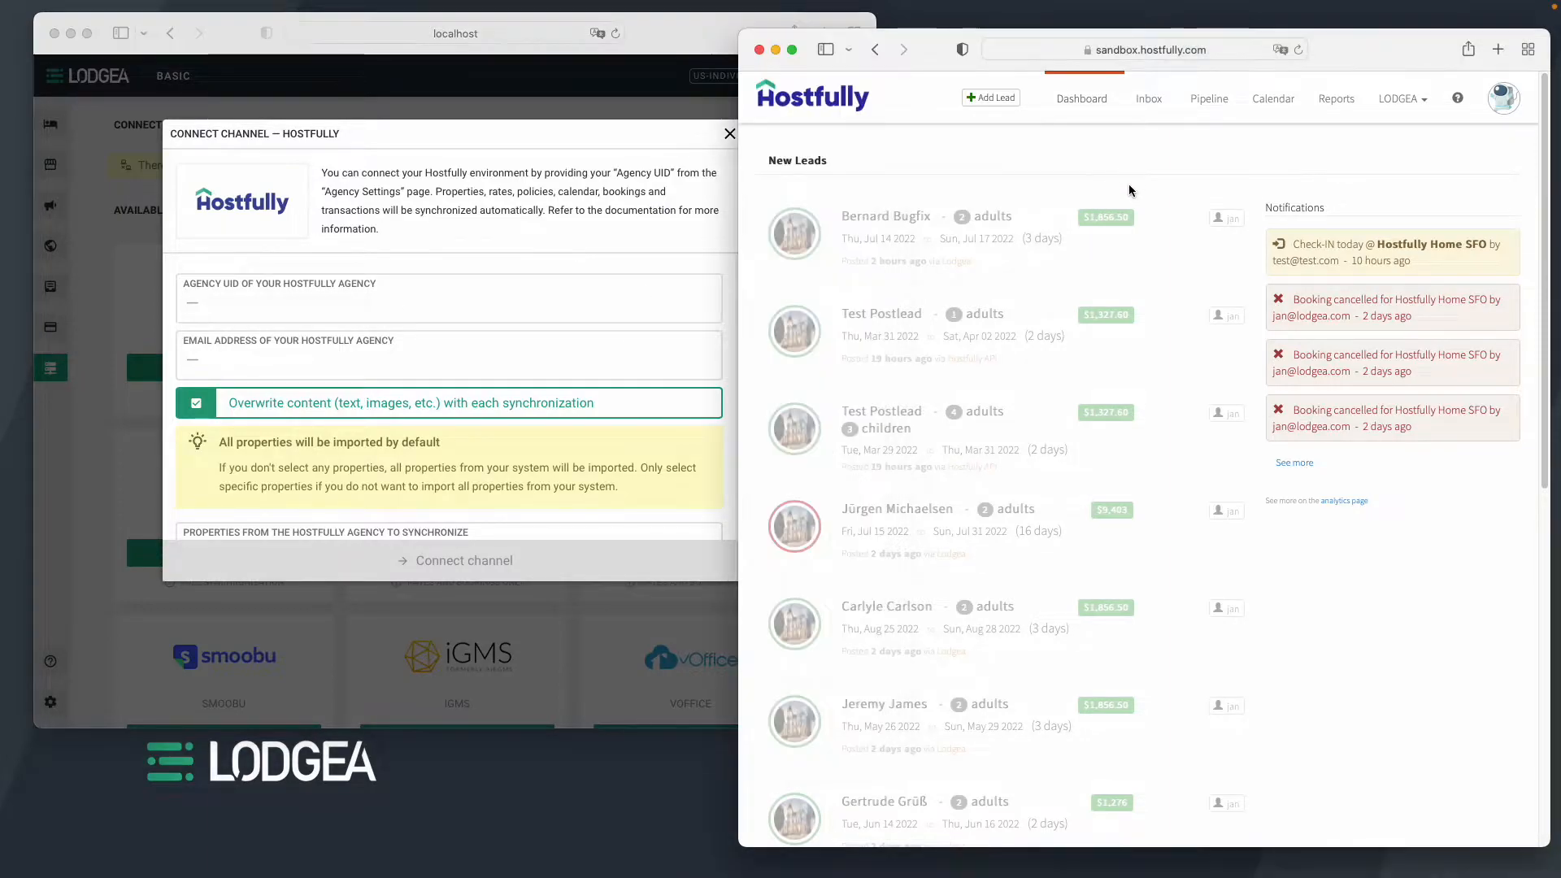
left_click(1411, 107)
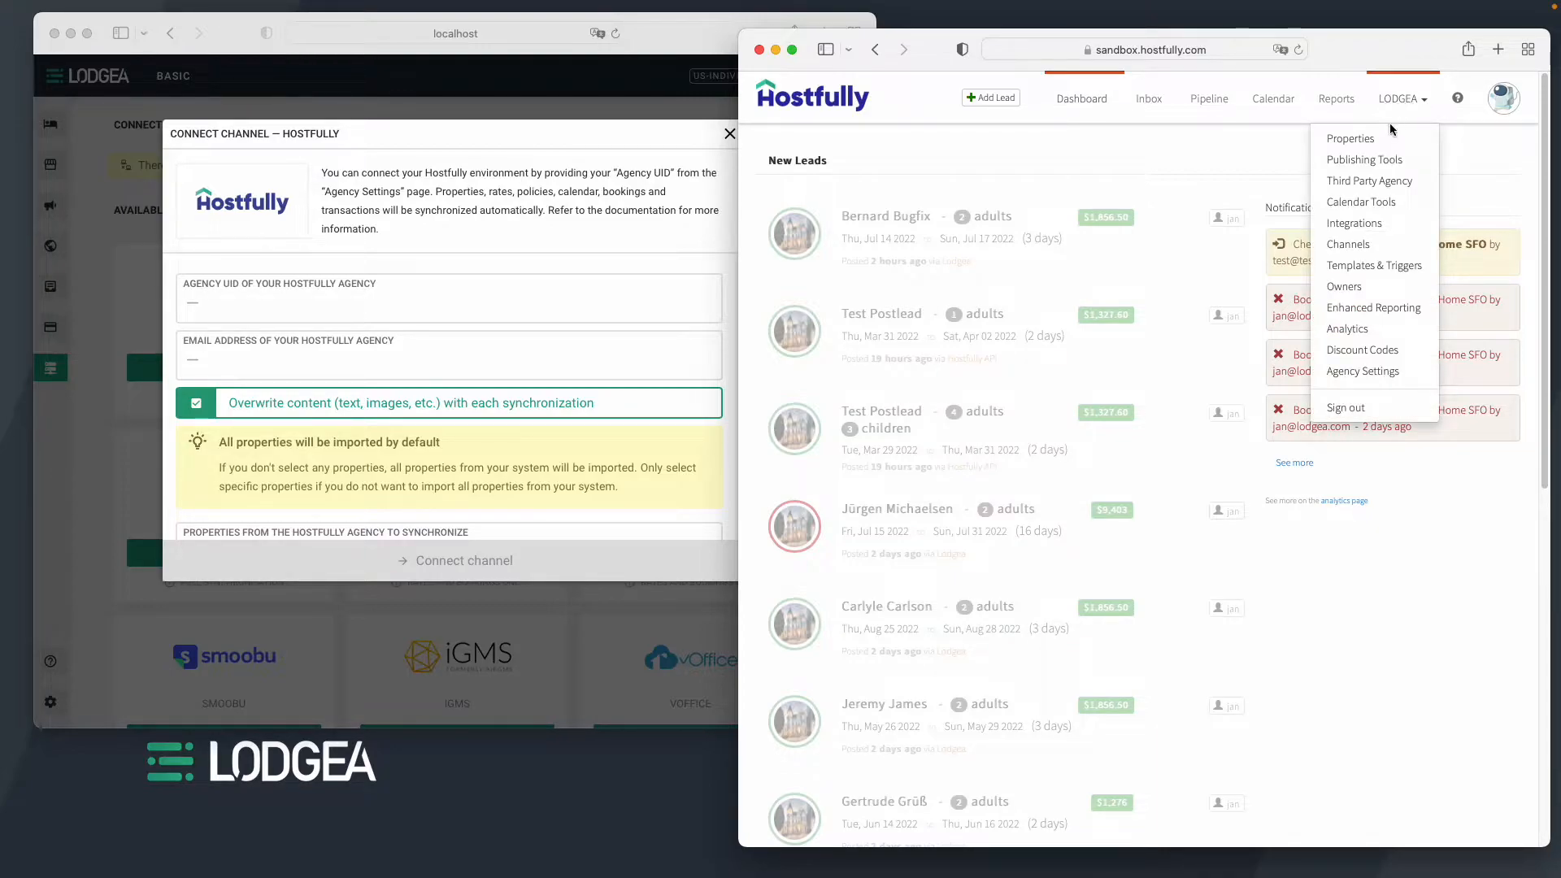
left_click(1369, 372)
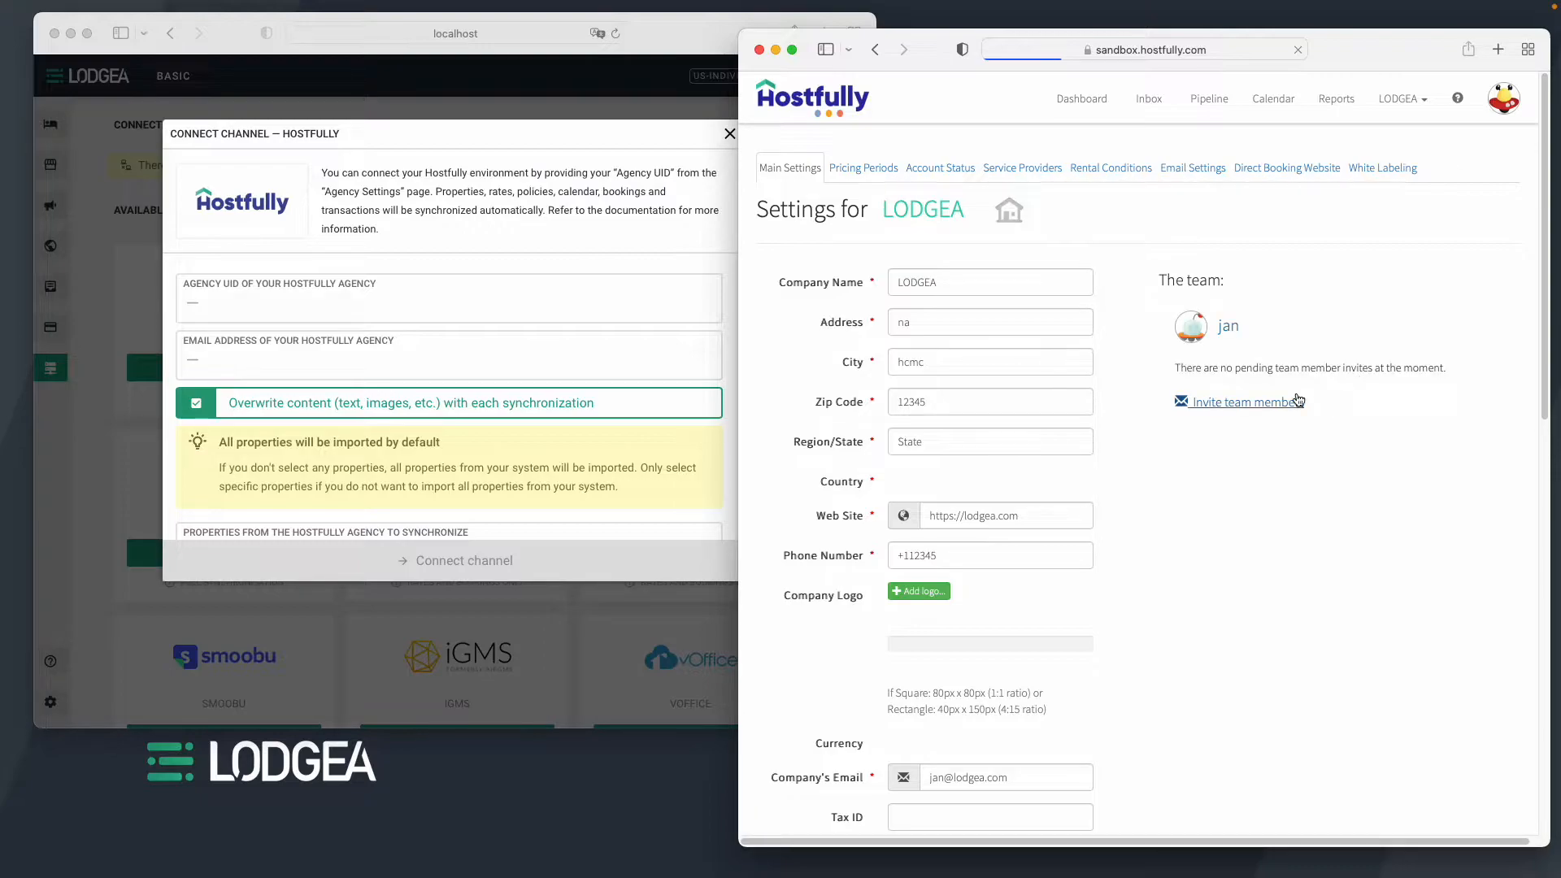
scroll(1223, 520, "down", 15)
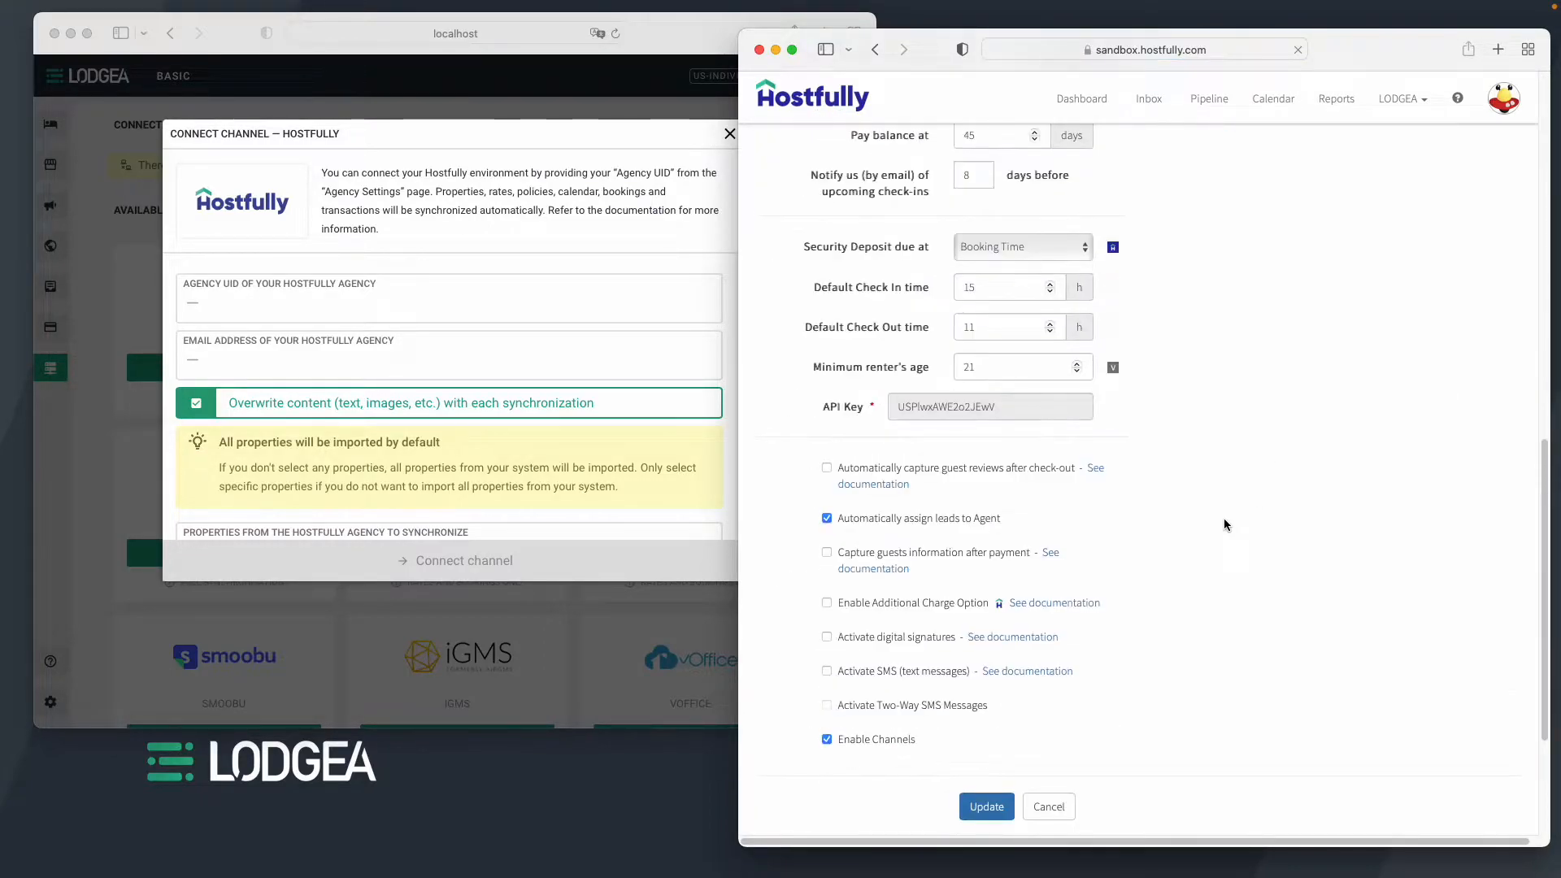
scroll(1223, 524, "down", 3)
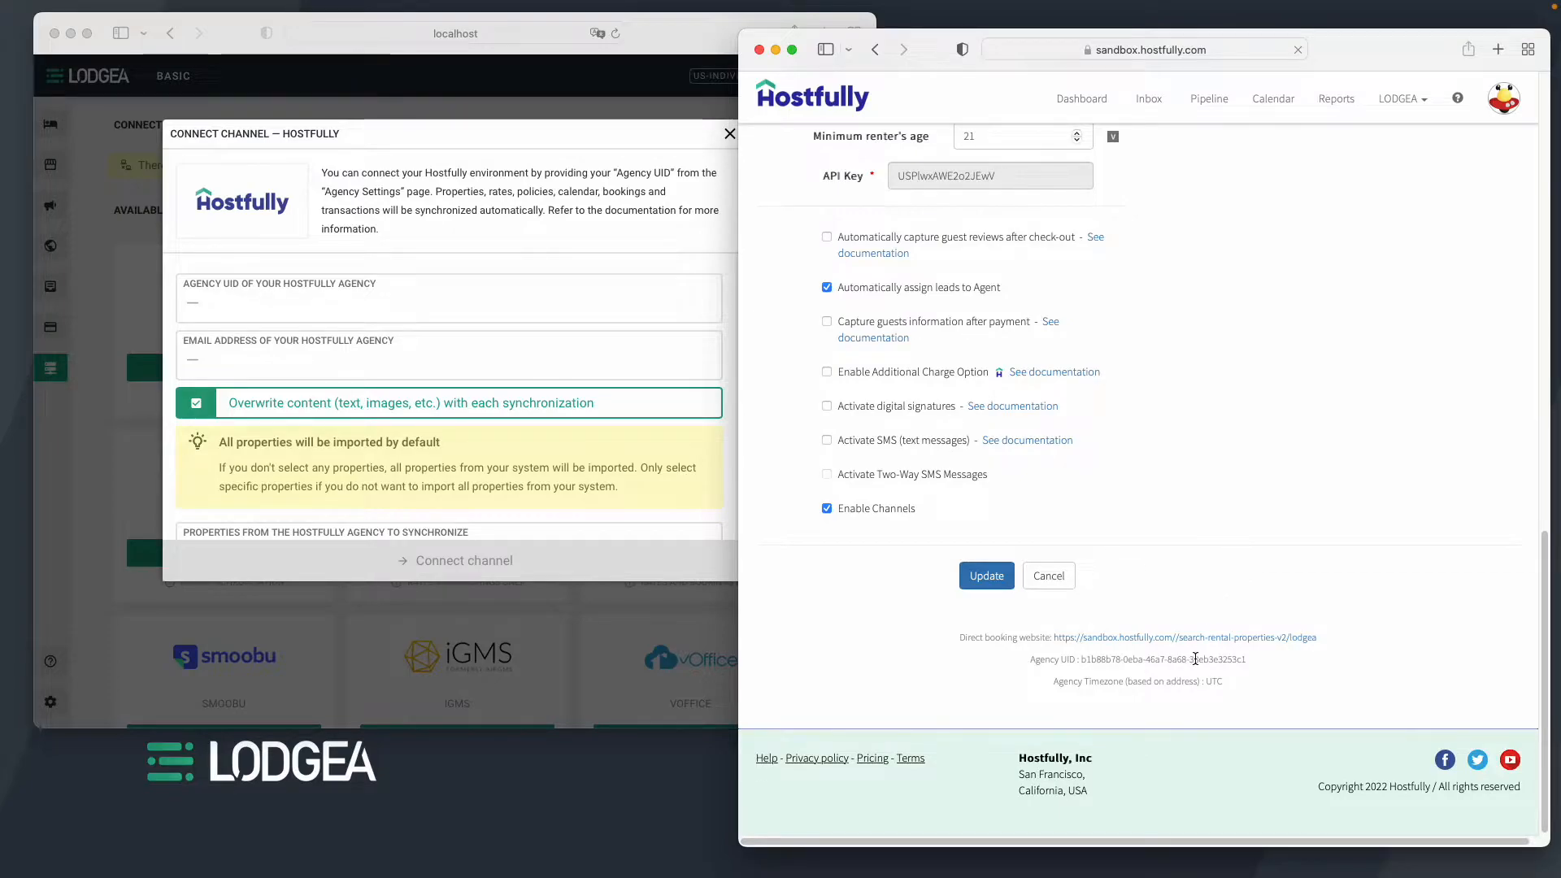
Step: Copy the Agency UID from Hostfully and paste it into the agency UID field of LODGEA's Hostfully connection form
left_click_drag(1031, 679, 1076, 679)
left_click_drag(1246, 680, 1083, 679)
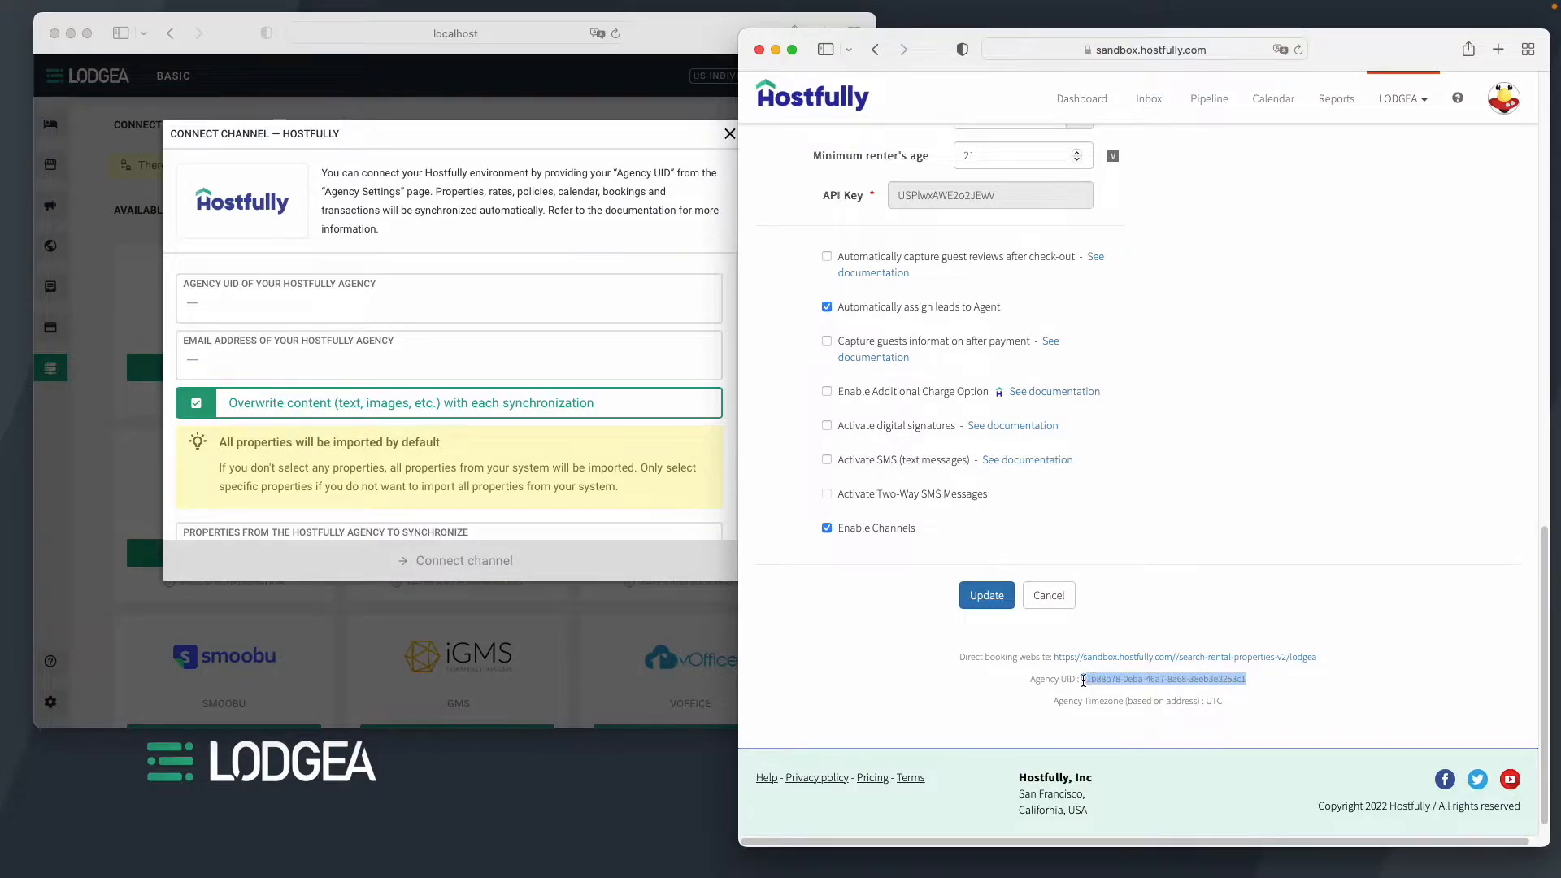
right_click(1086, 683)
left_click(1108, 736)
left_click(353, 303)
right_click(353, 303)
left_click(368, 345)
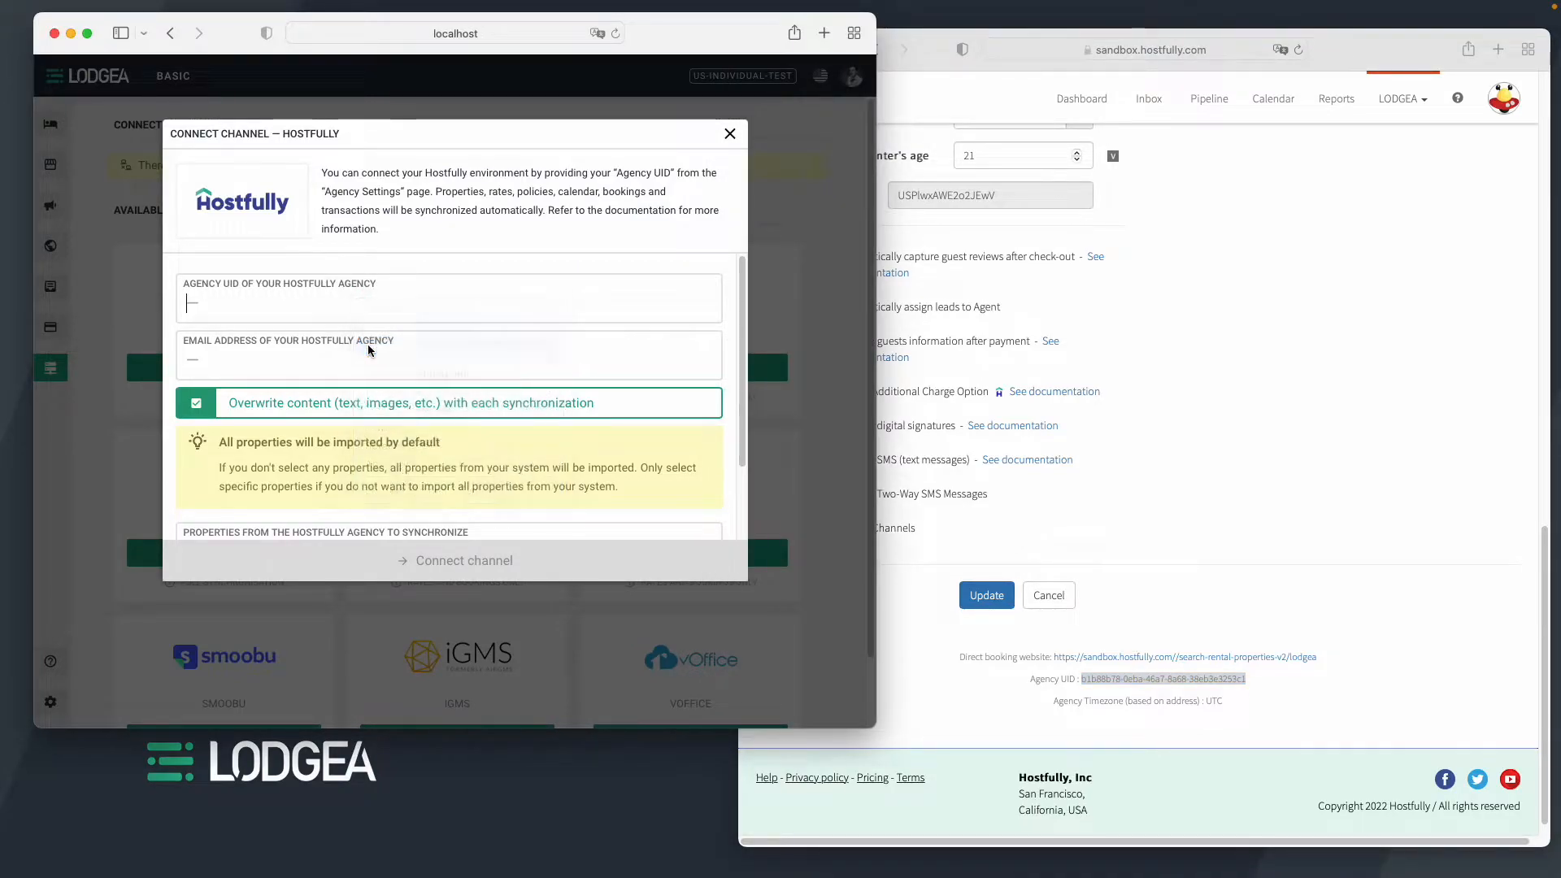
left_click_drag(501, 305, 555, 309)
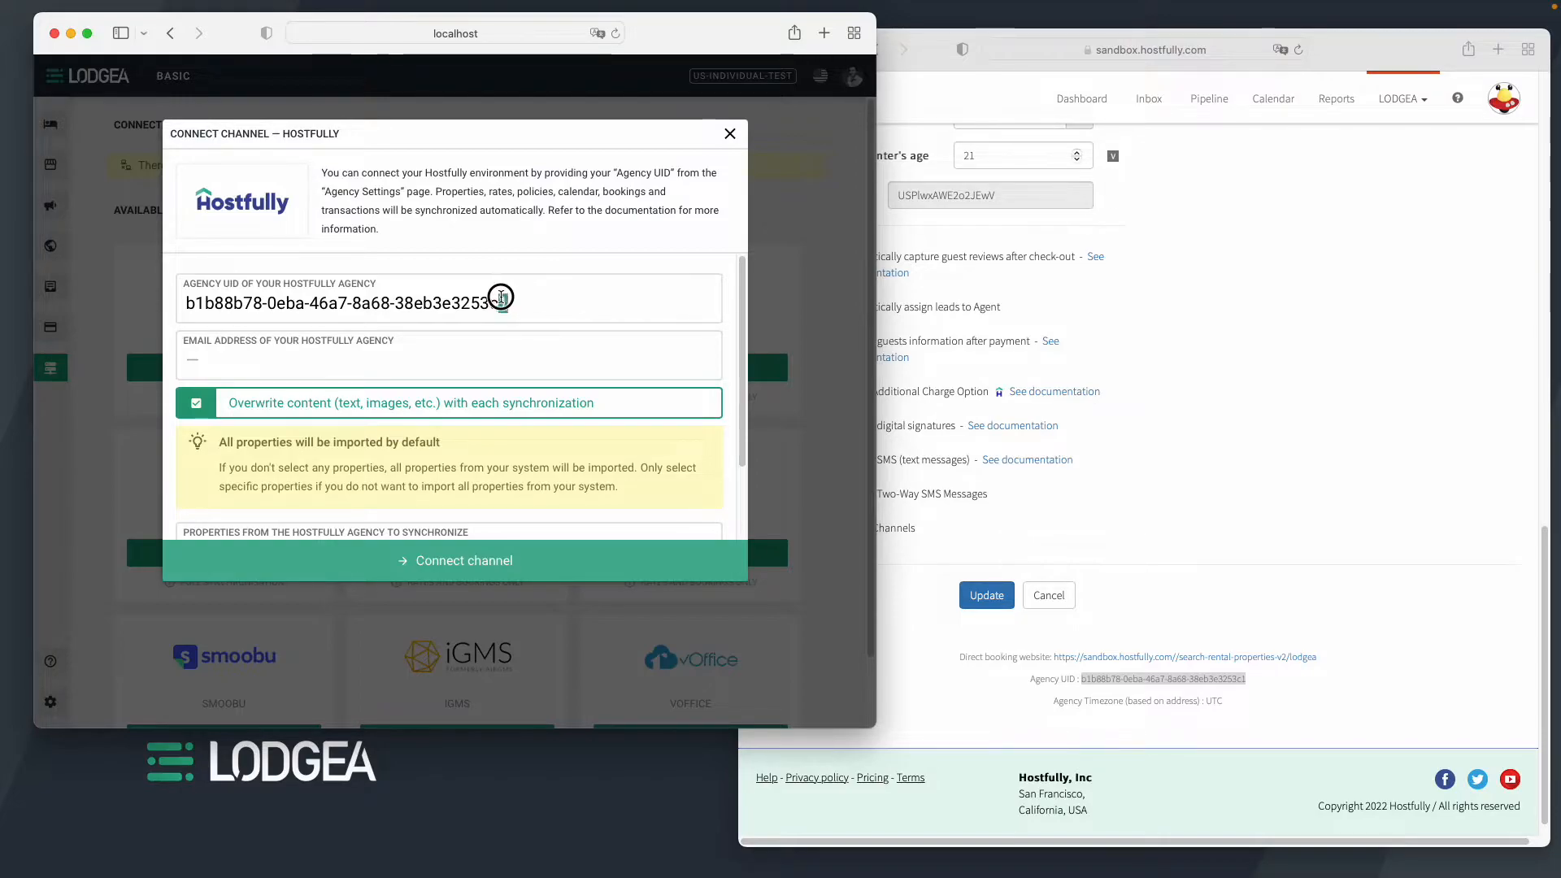
Step: Copy the company's email from Hostfully's Agency Settings into the agency email address field of the LODGEA connection form
left_click(482, 359)
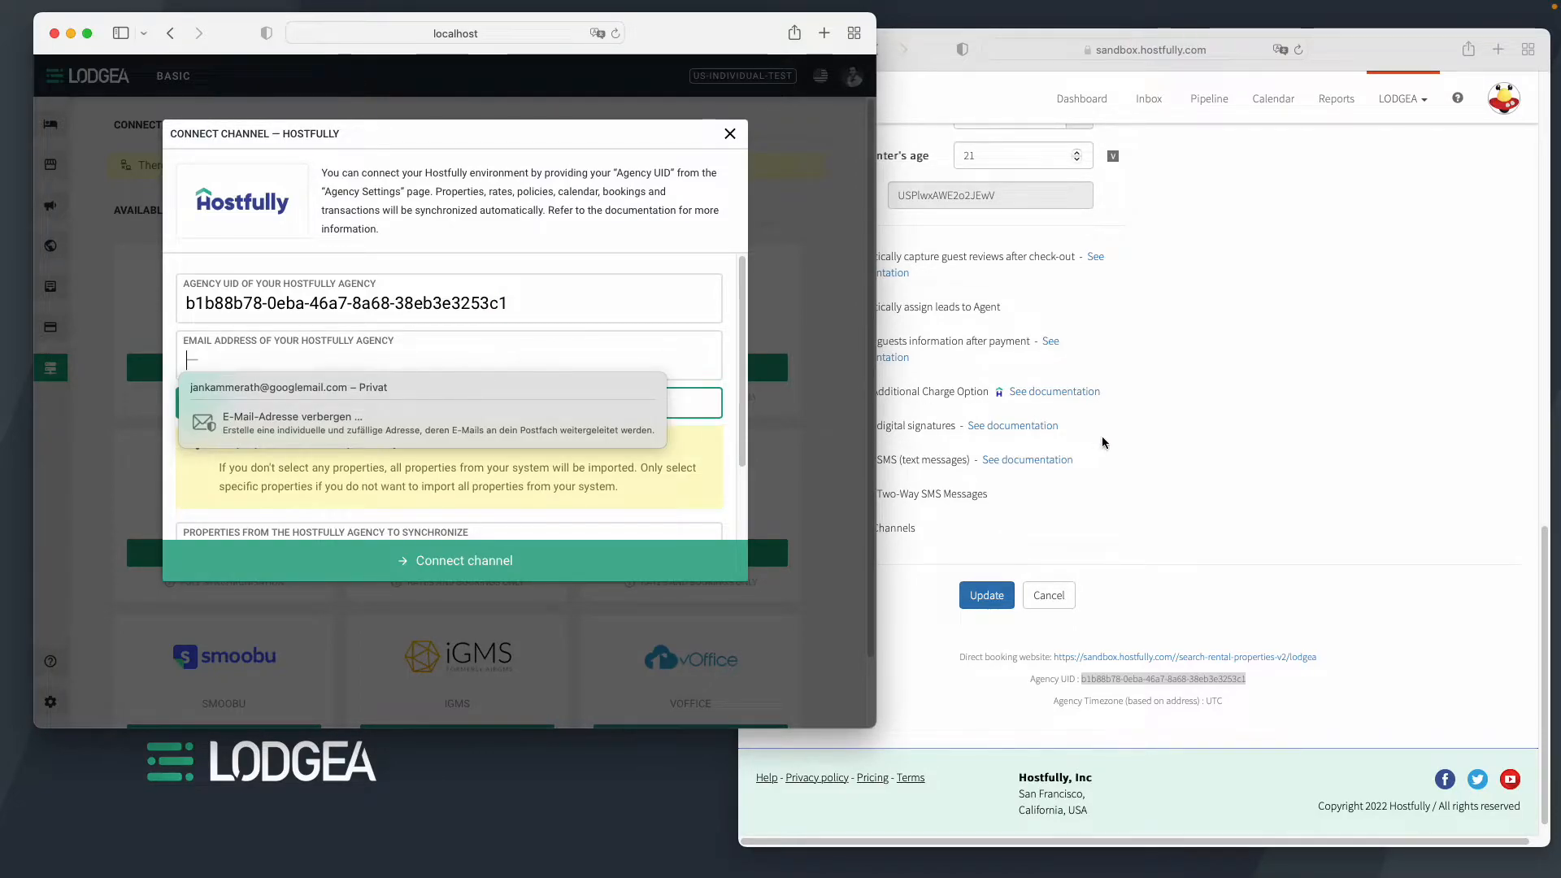
left_click(1127, 459)
scroll(1130, 459, "up", 10)
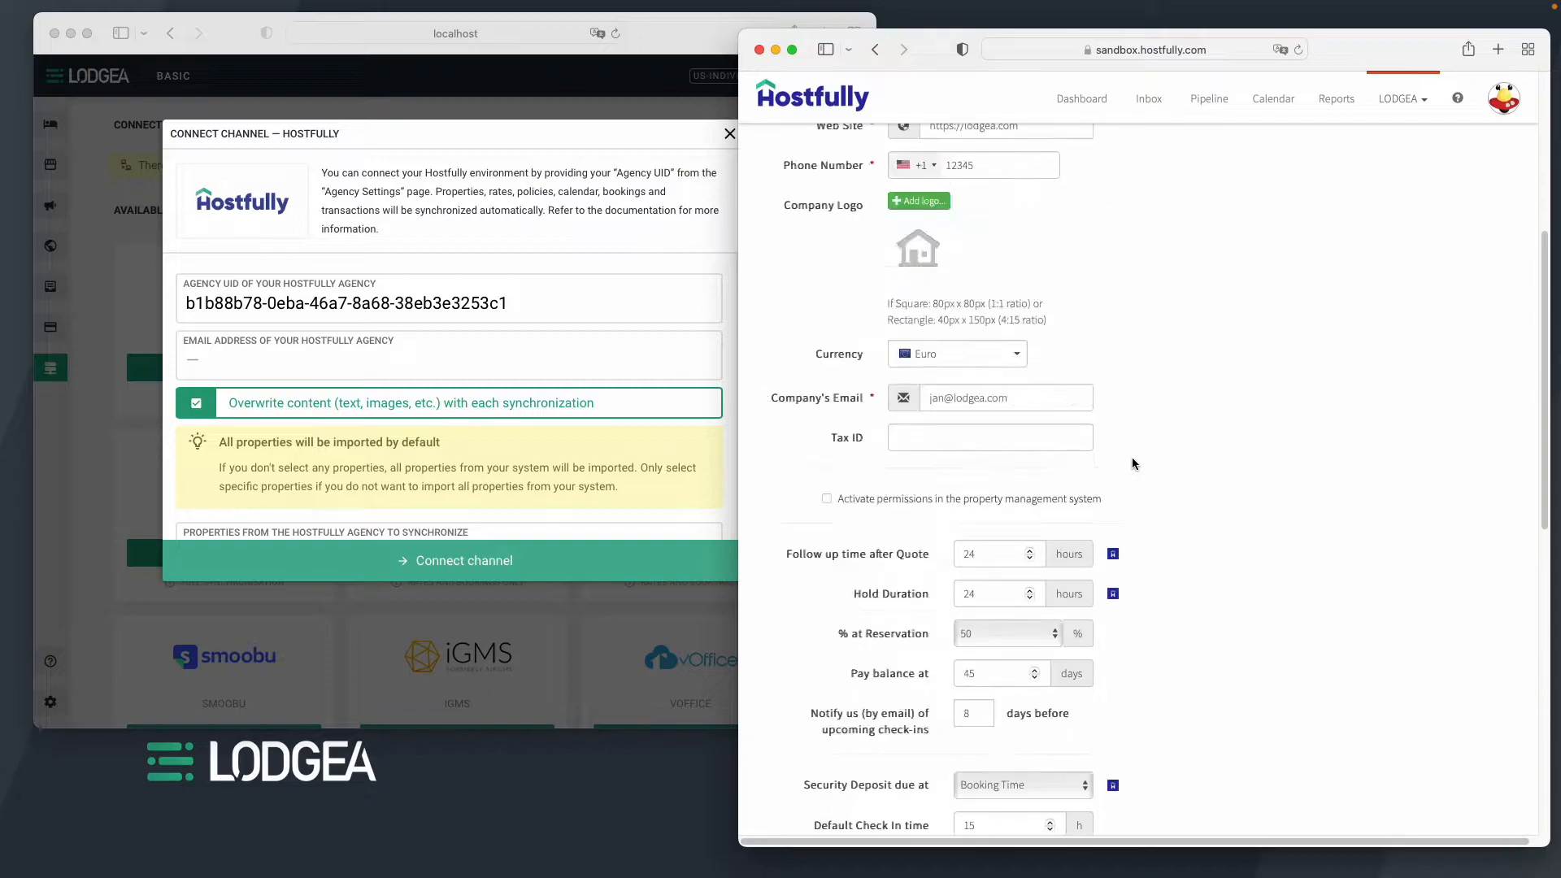
scroll(1132, 462, "up", 2)
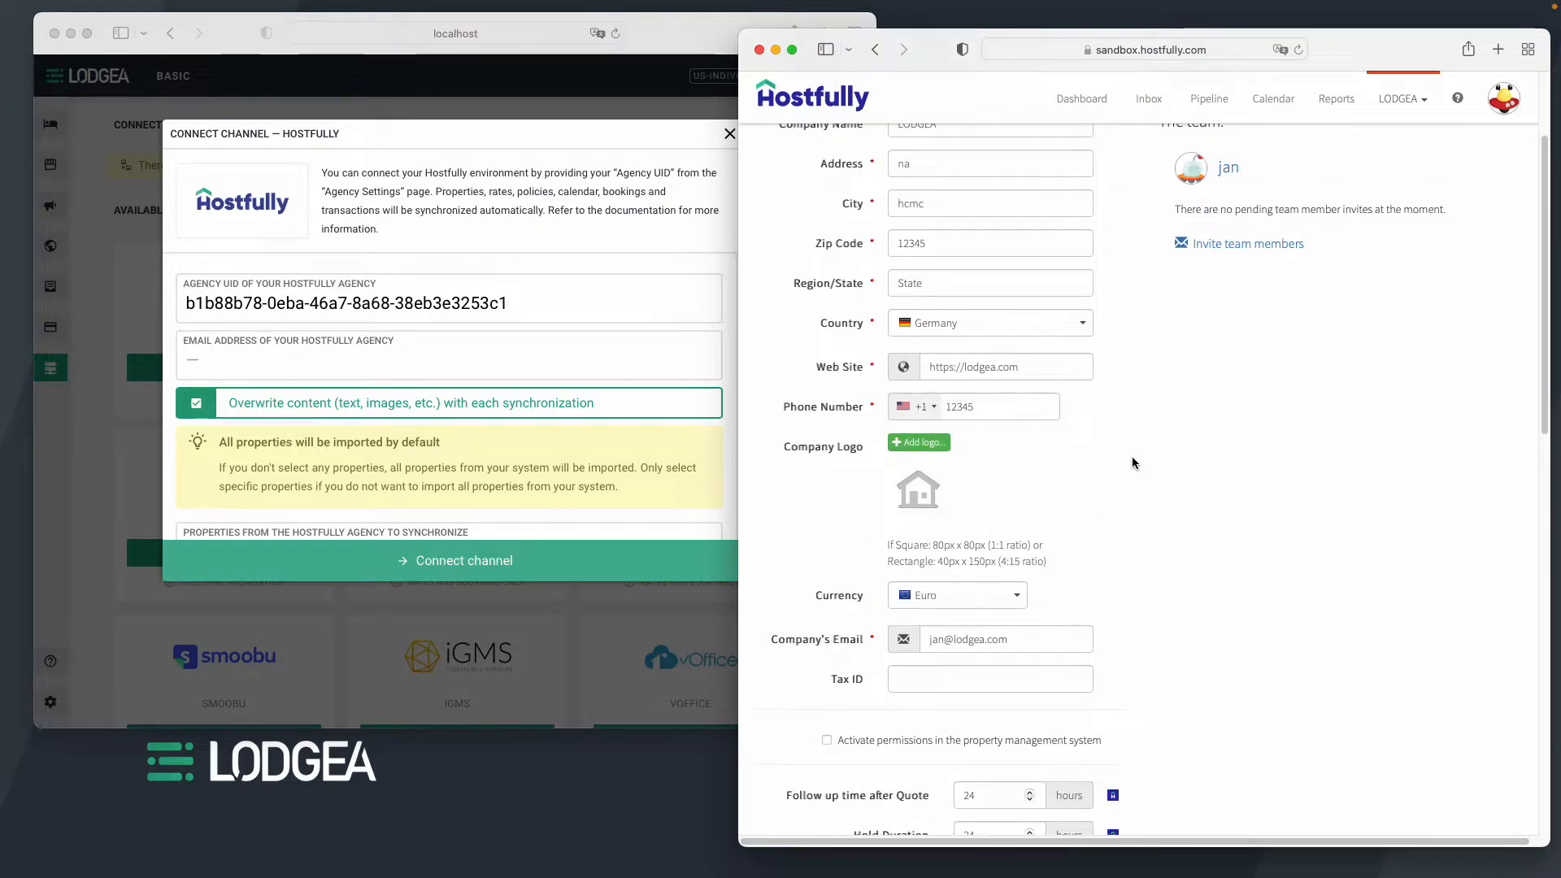
left_click_drag(1017, 639, 923, 639)
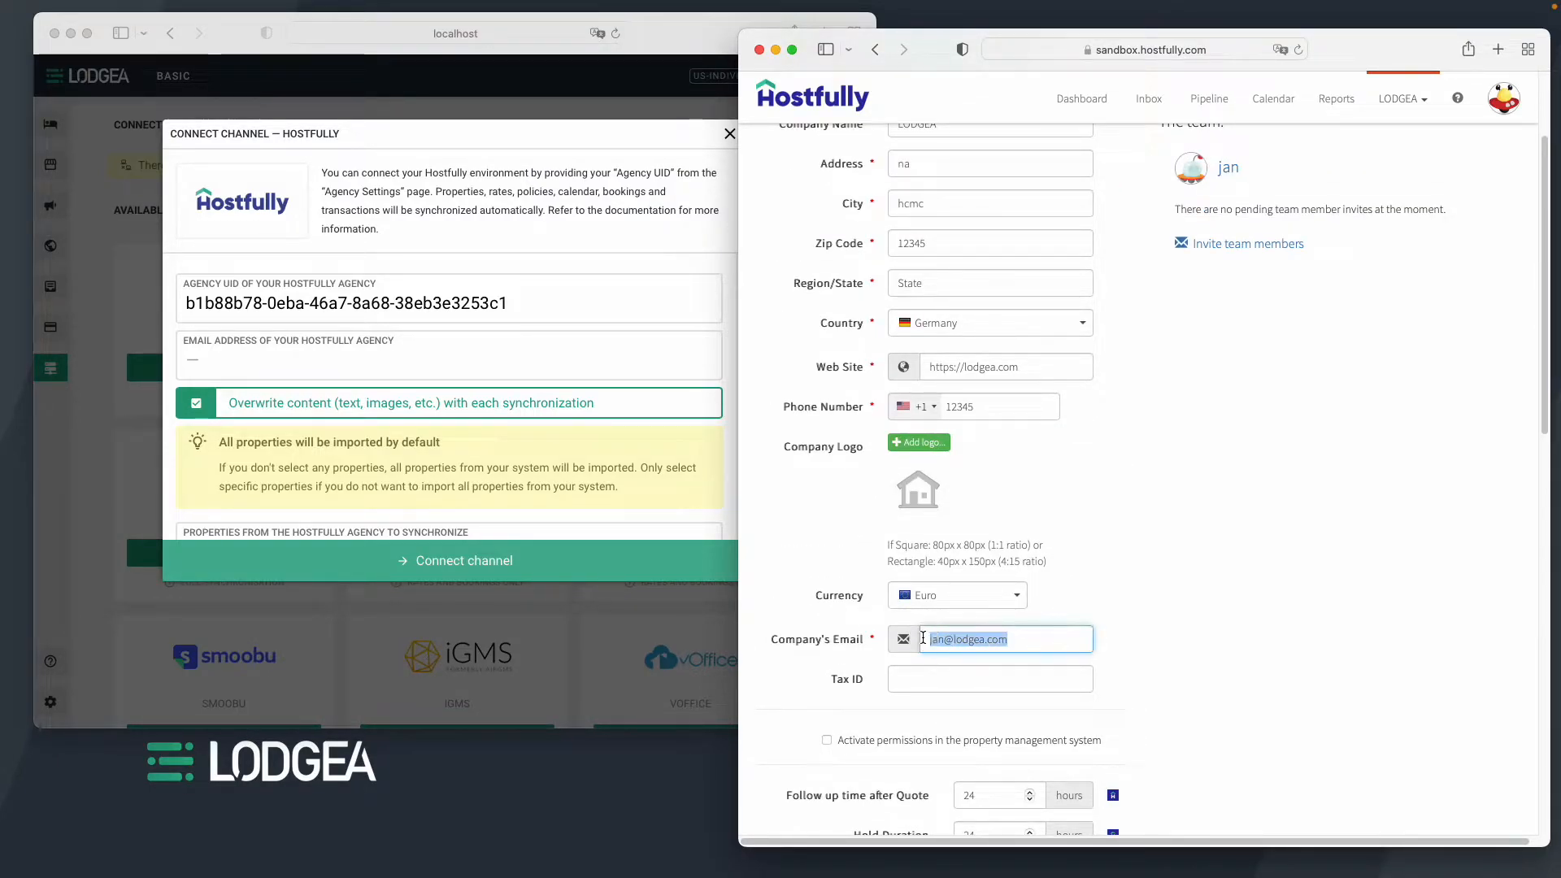
right_click(931, 639)
left_click(976, 640)
left_click(403, 361)
right_click(391, 363)
left_click(416, 403)
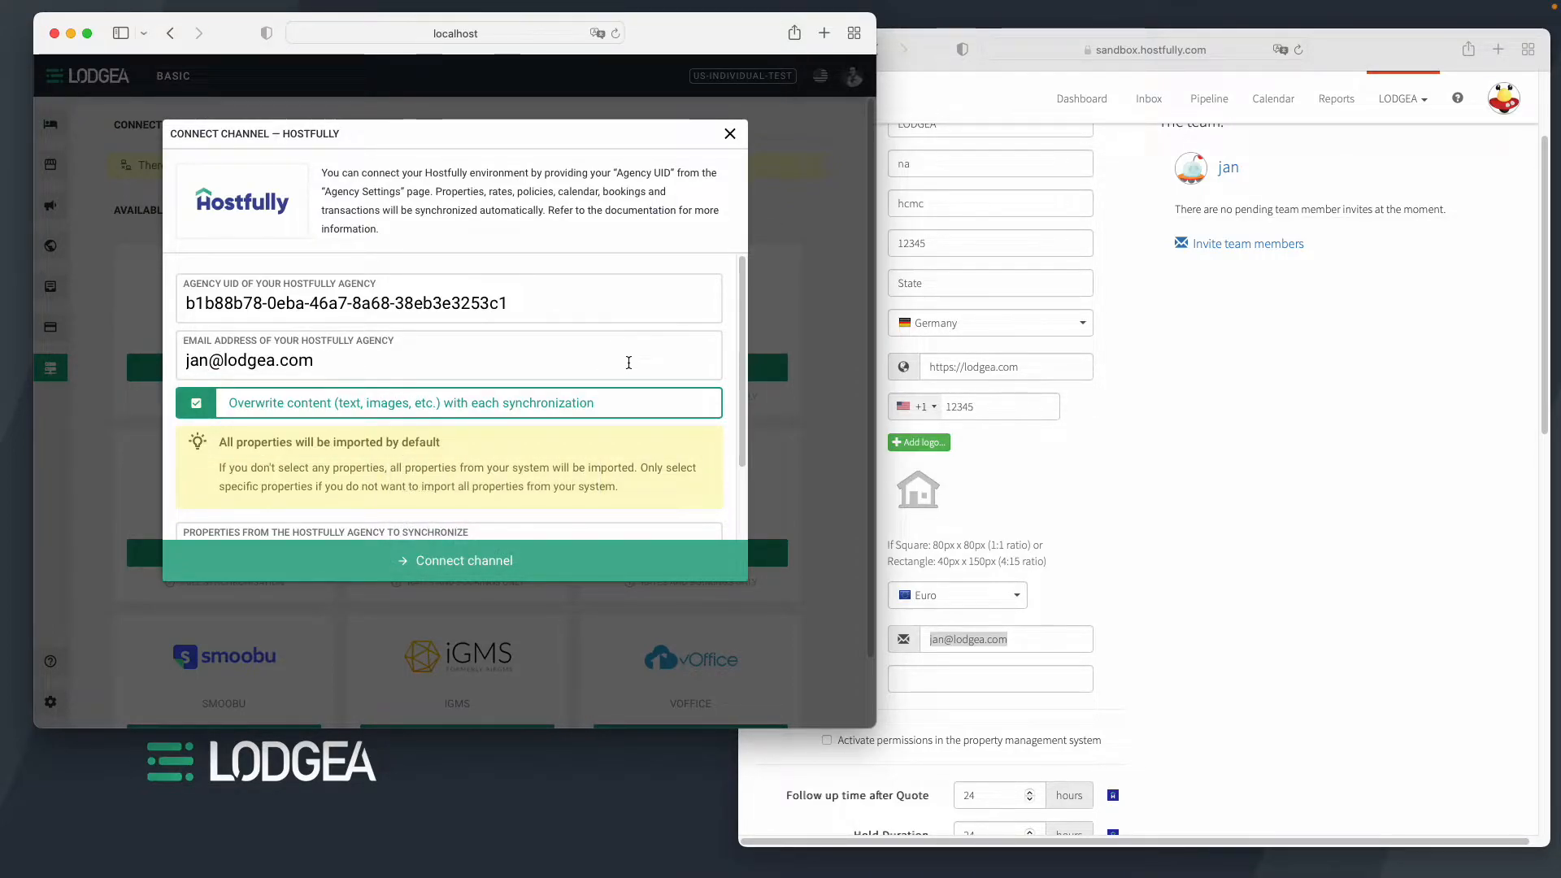
Step: Turn the option to overwrite content with each synchronization off and back on
scroll(452, 419, "down", 1)
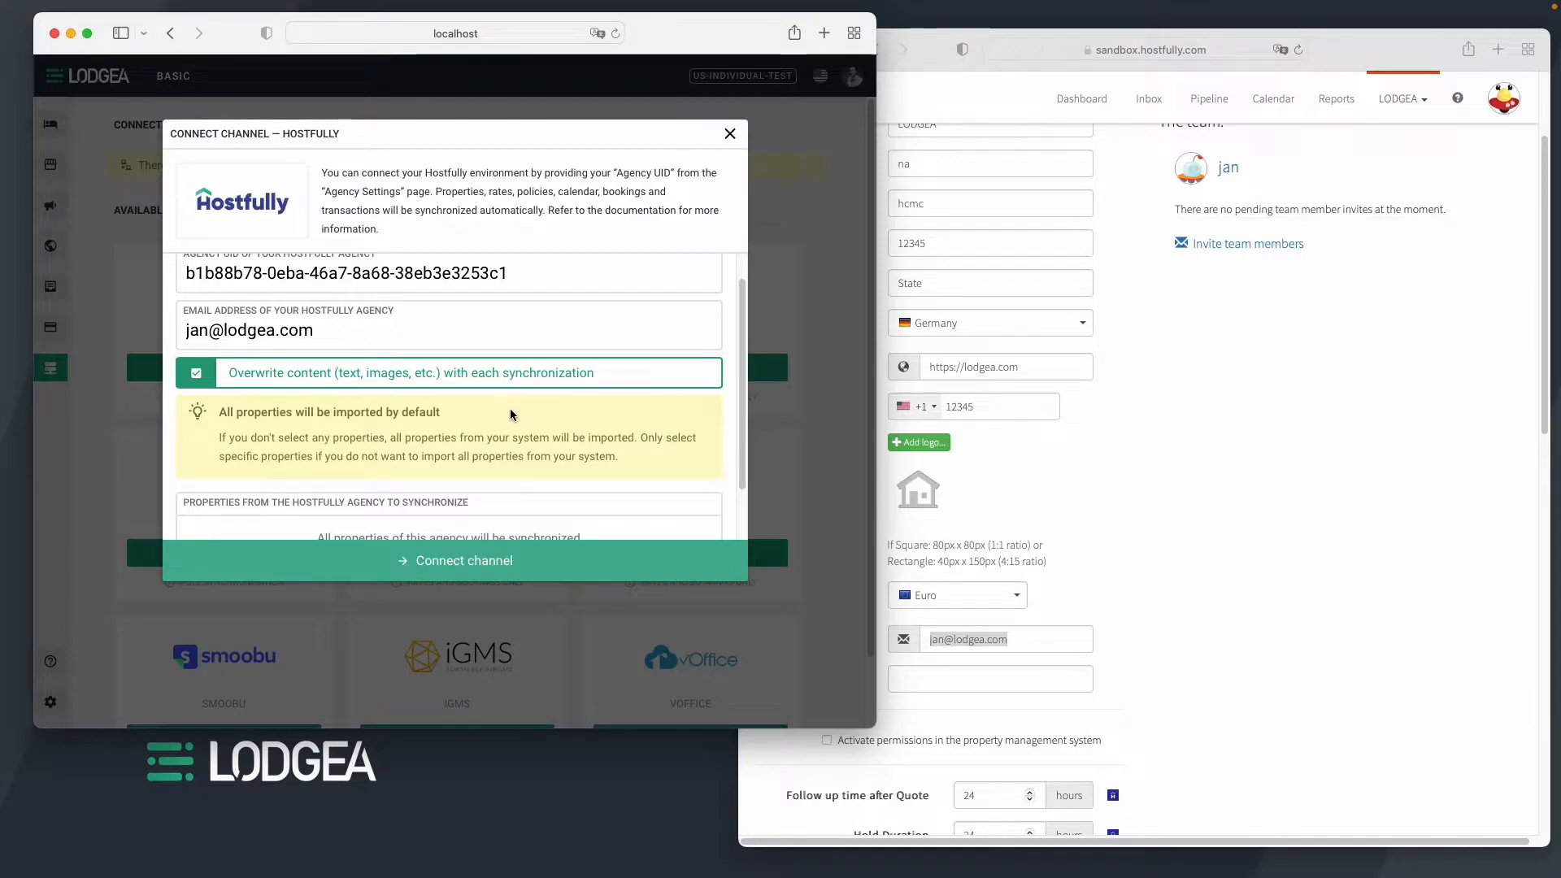
left_click(487, 377)
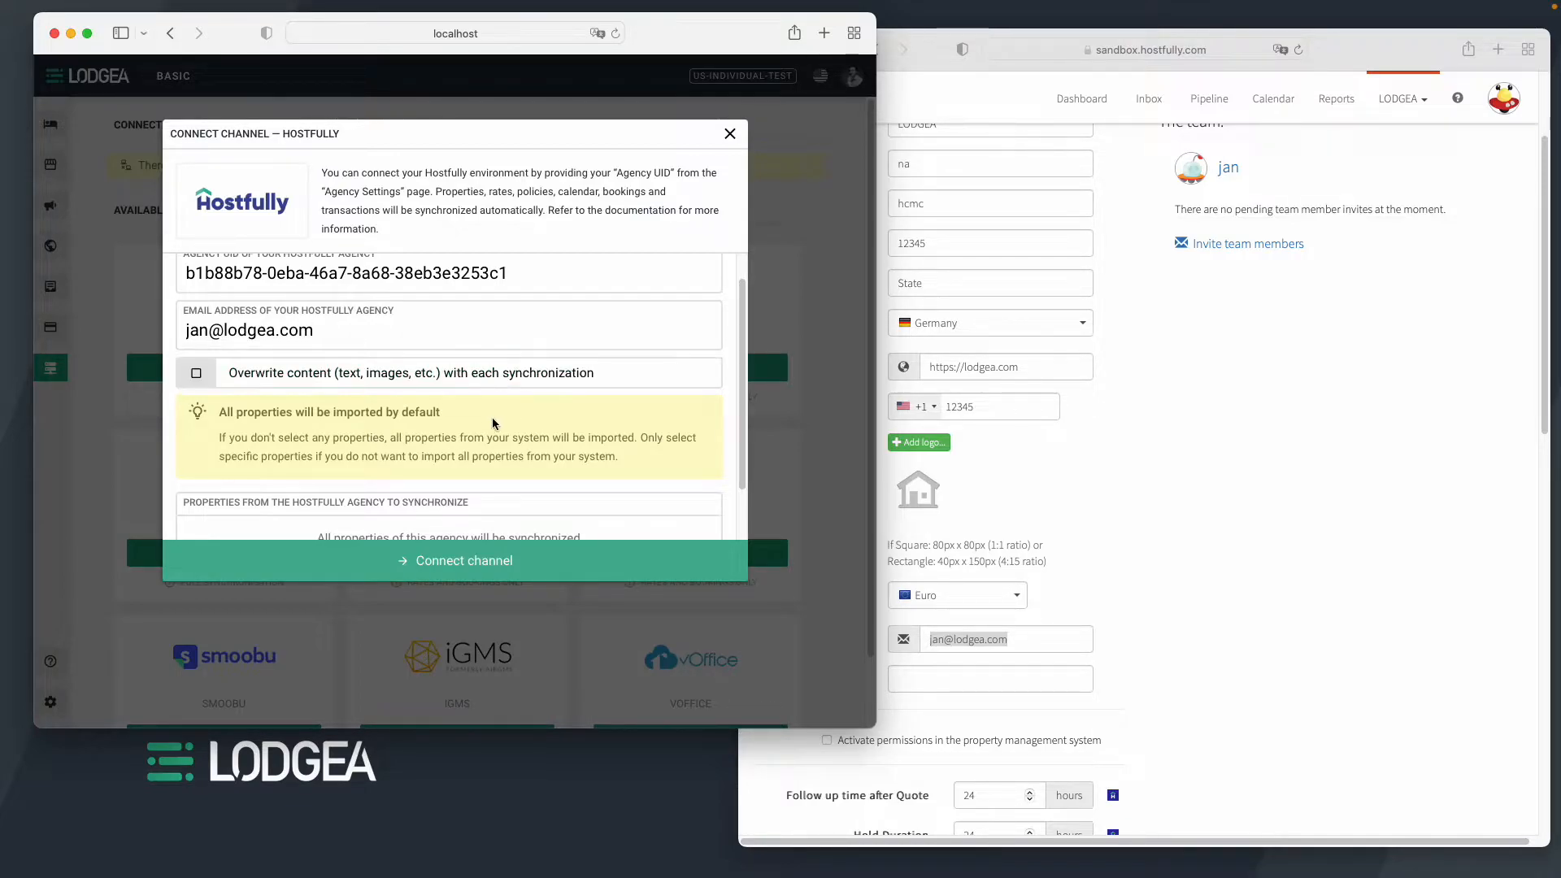
left_click(502, 386)
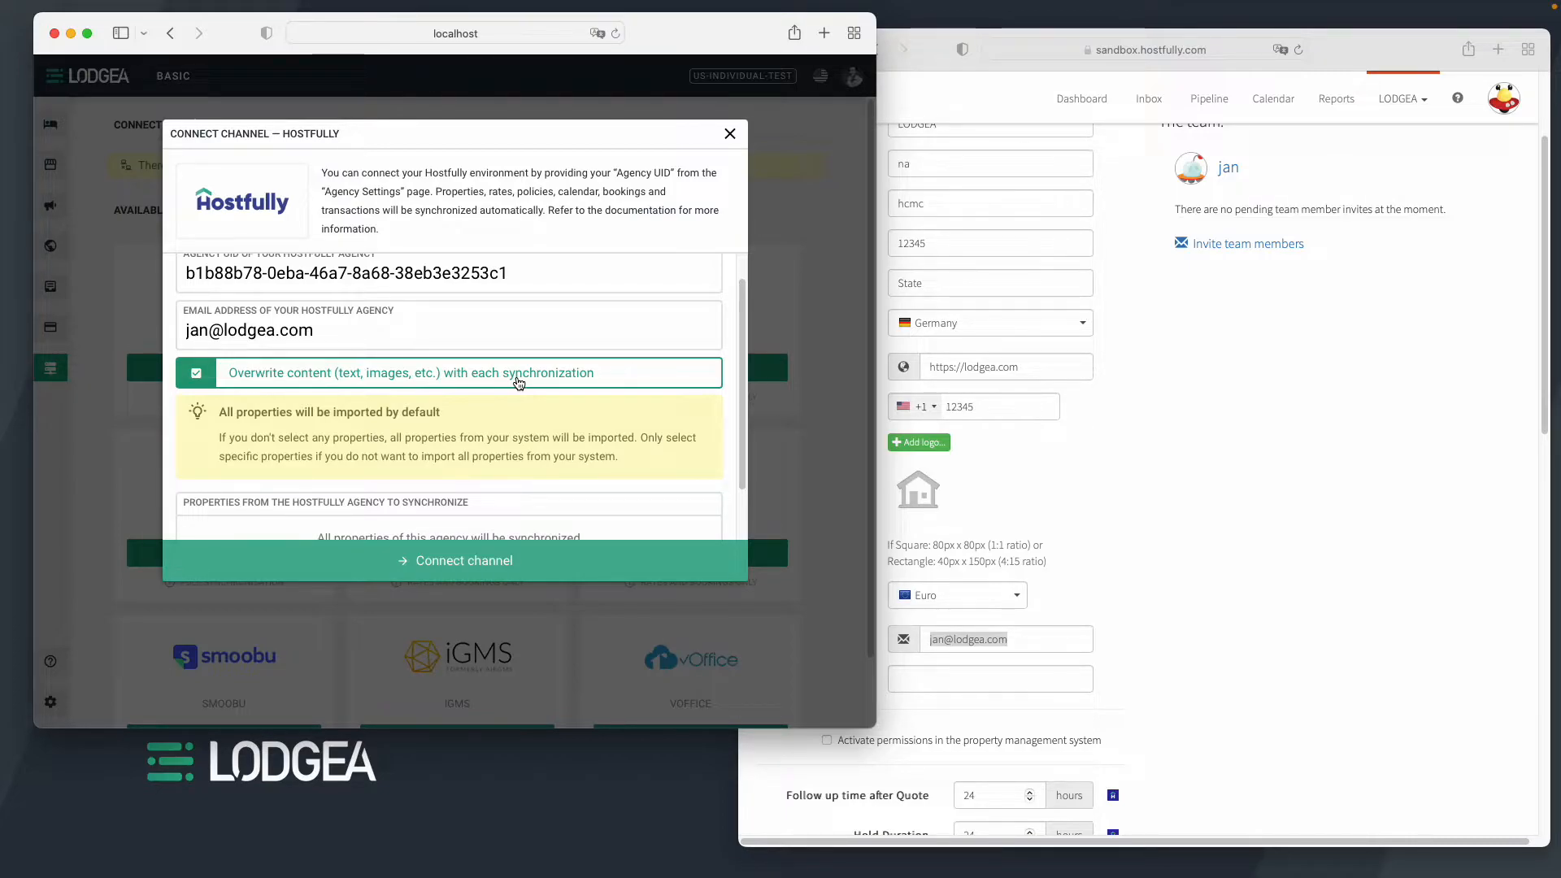
scroll(519, 382, "down", 2)
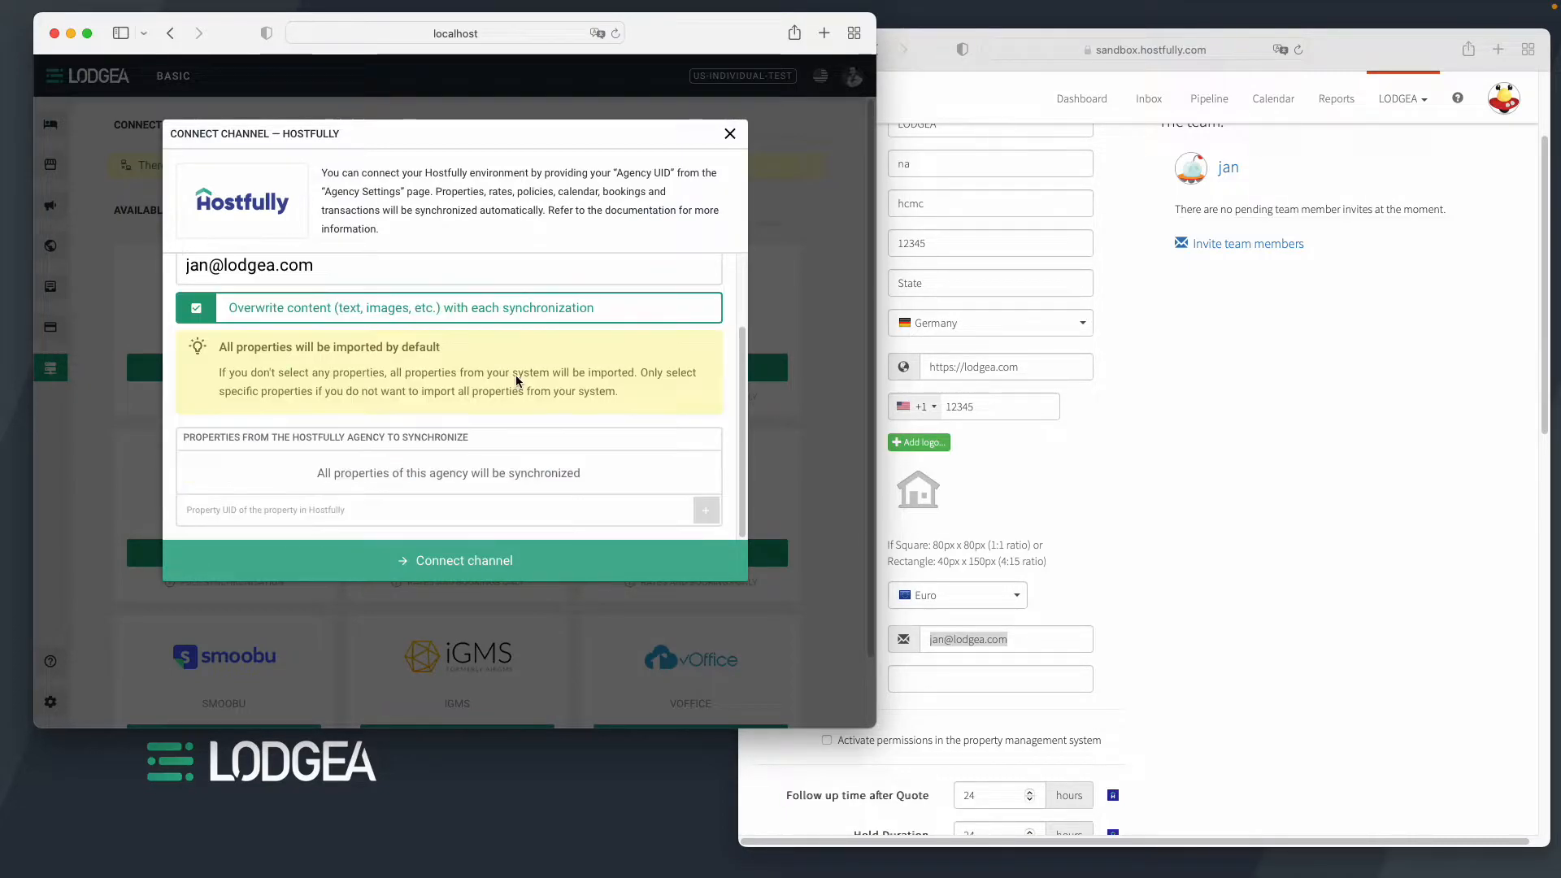
scroll(523, 382, "up", 3)
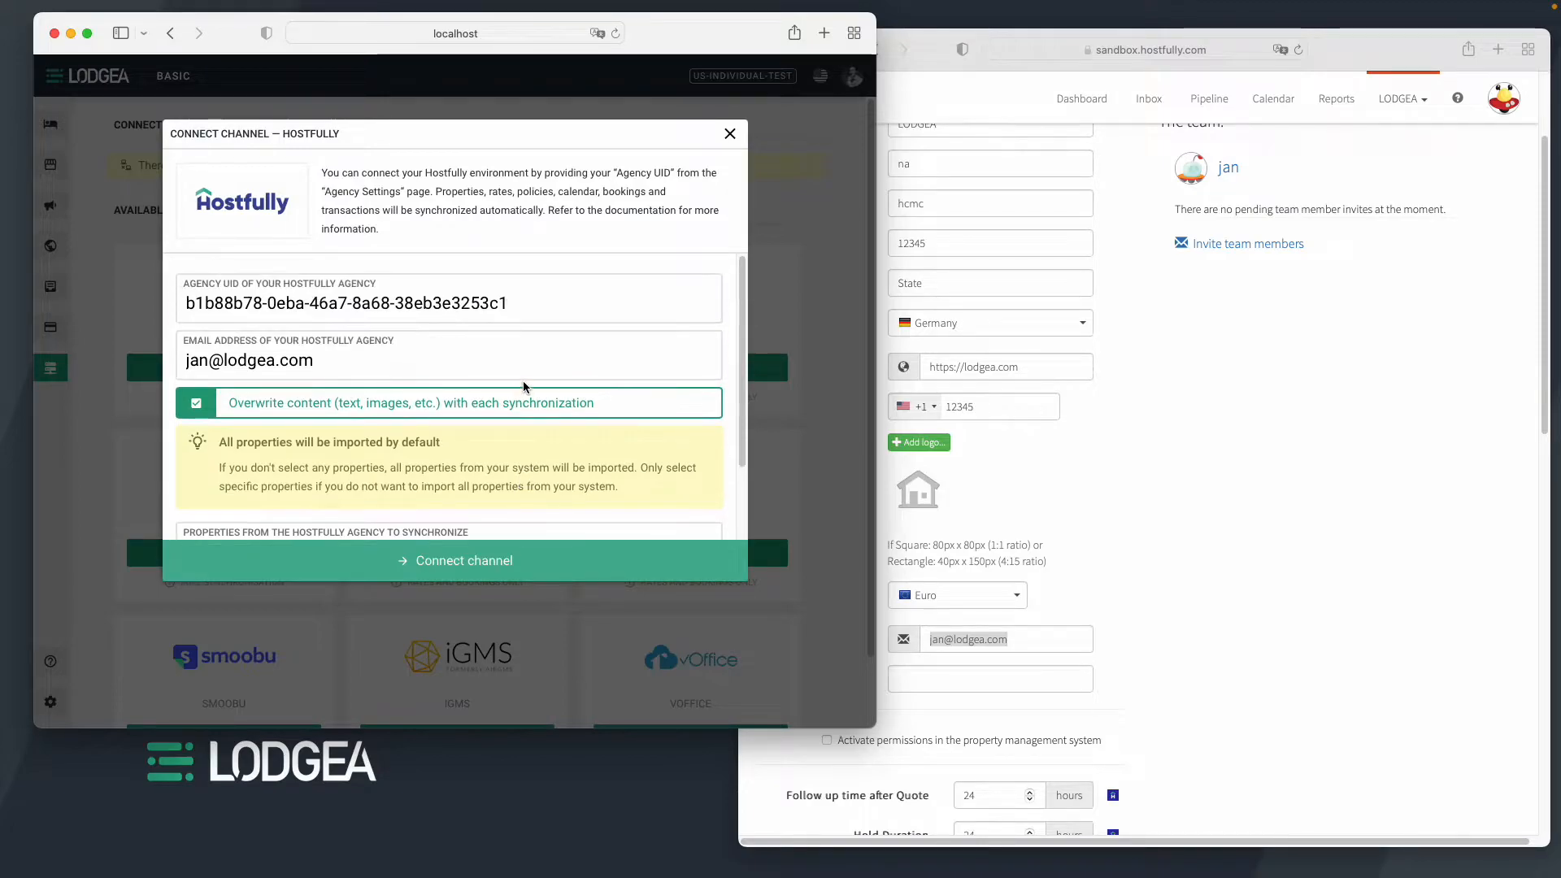
scroll(533, 349, "down", 1)
scroll(533, 352, "down", 2)
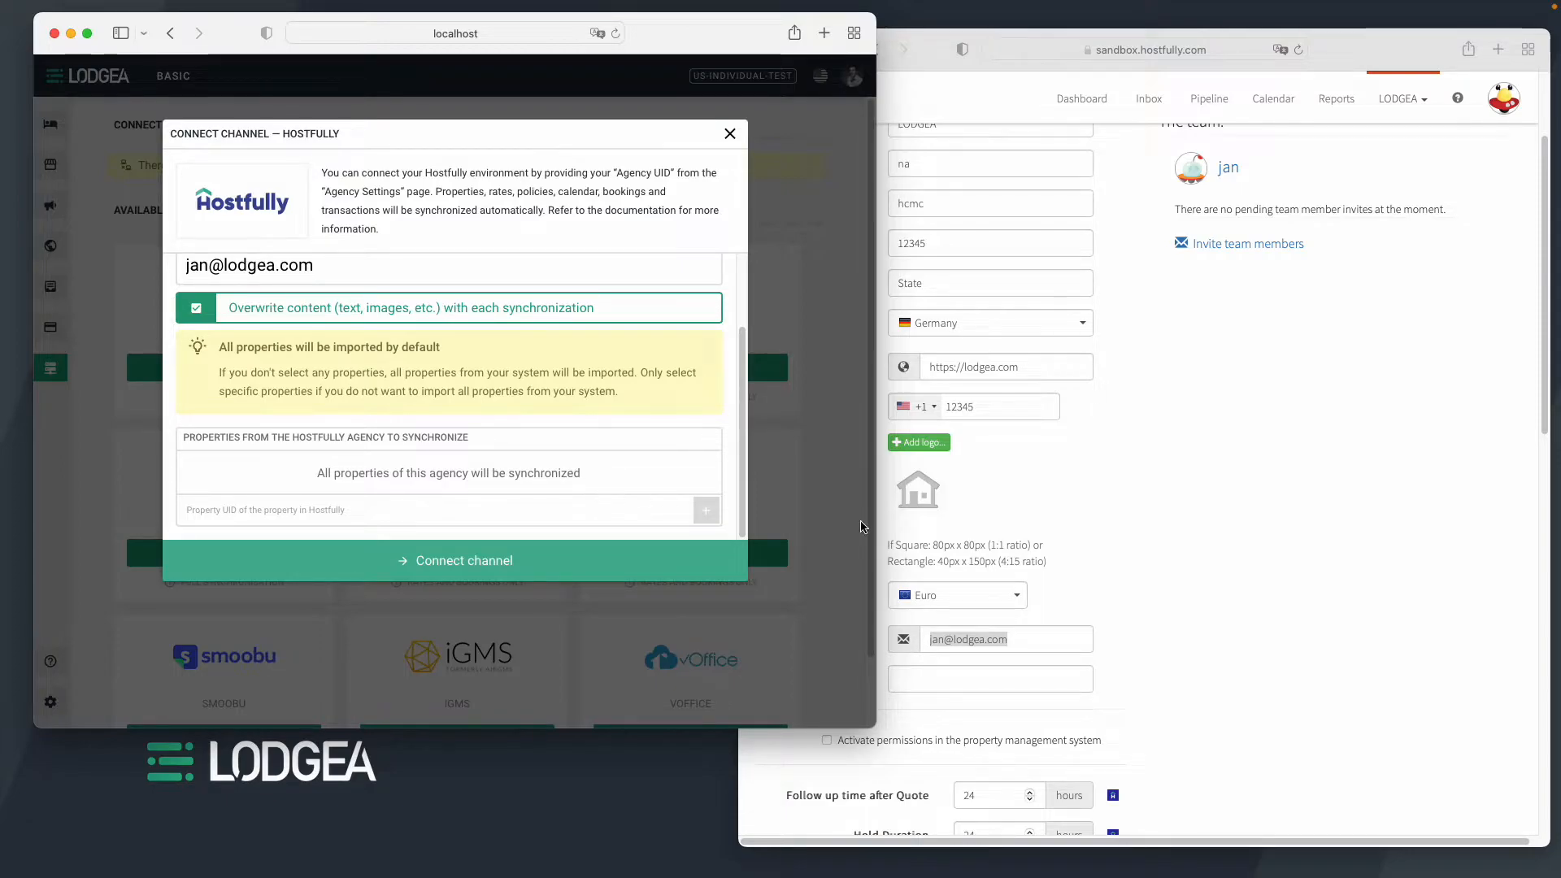
Step: Switch to Hostfully and open the Hostfully Home SFO property for editing from the agency's properties
left_click(1135, 509)
scroll(1153, 523, "up", 3)
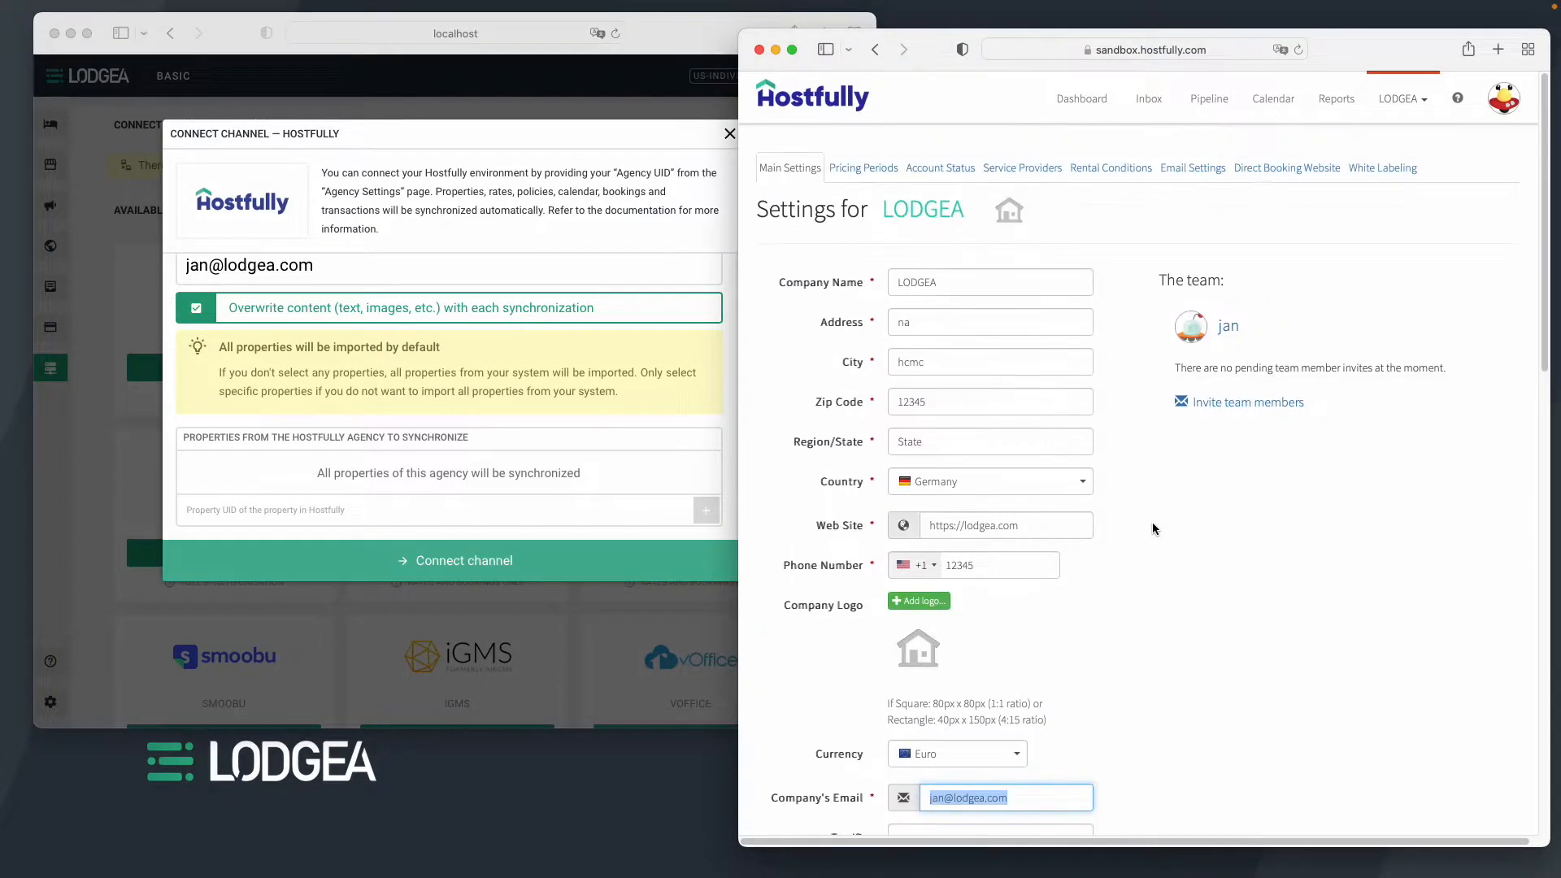
left_click(534, 505)
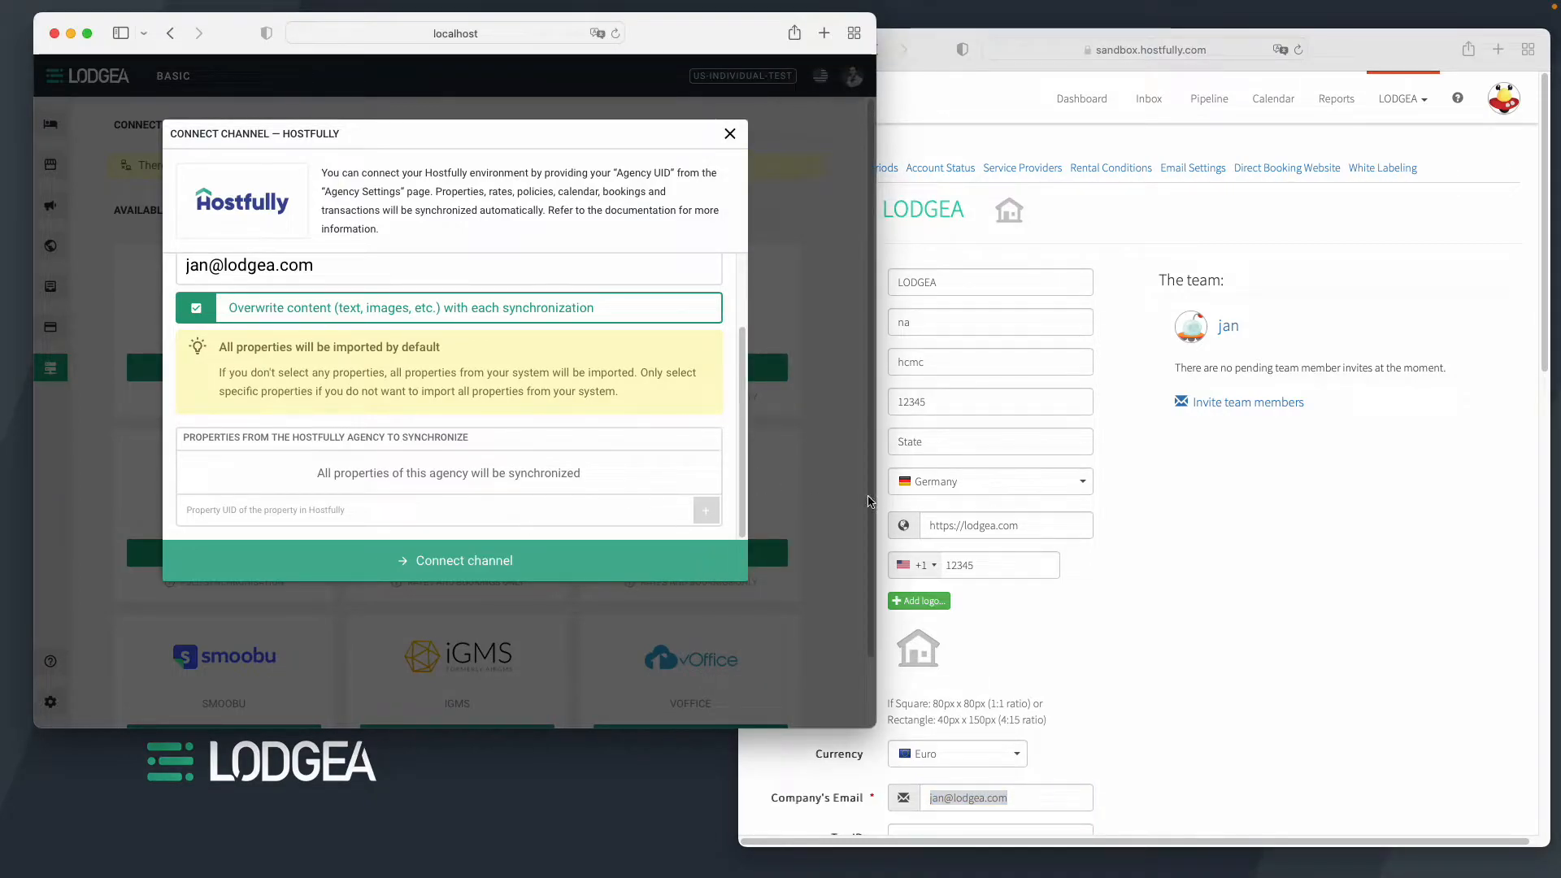
left_click(1154, 520)
left_click(1397, 100)
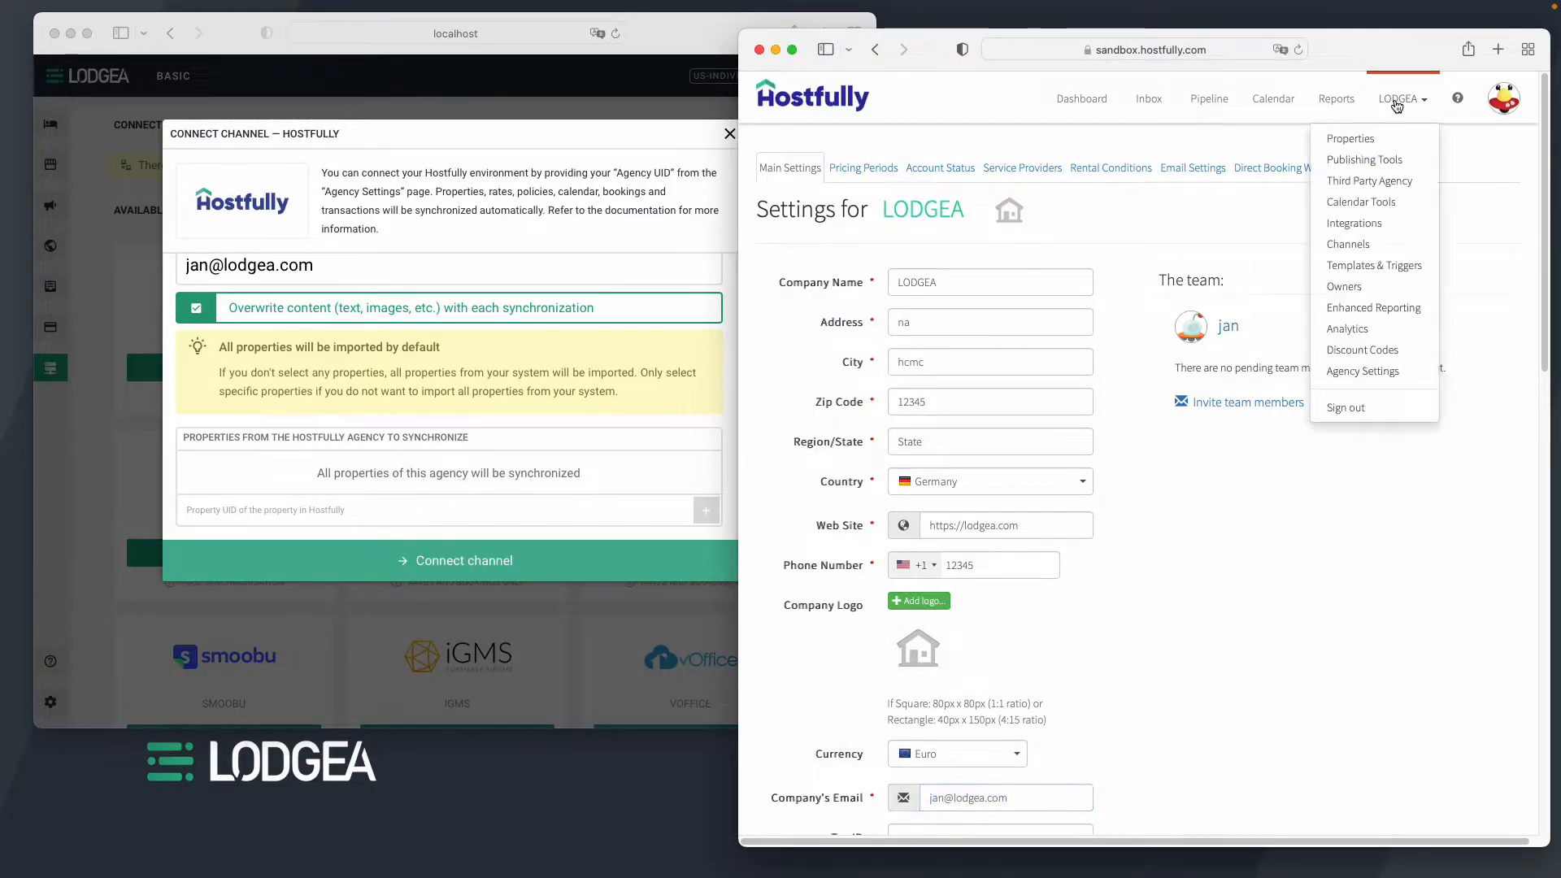
left_click(1366, 141)
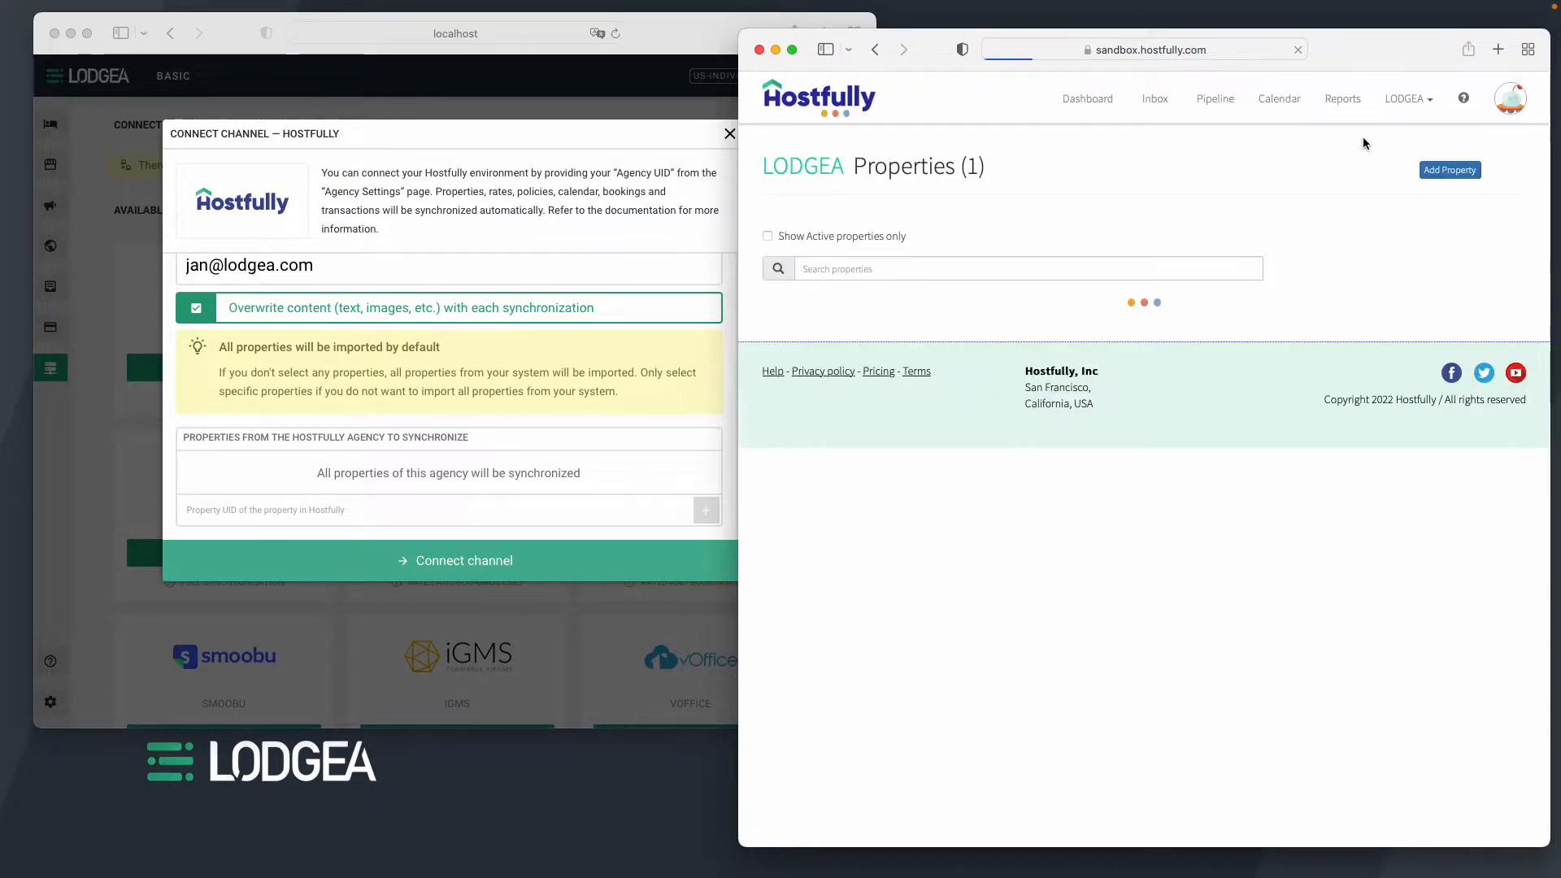
left_click(972, 325)
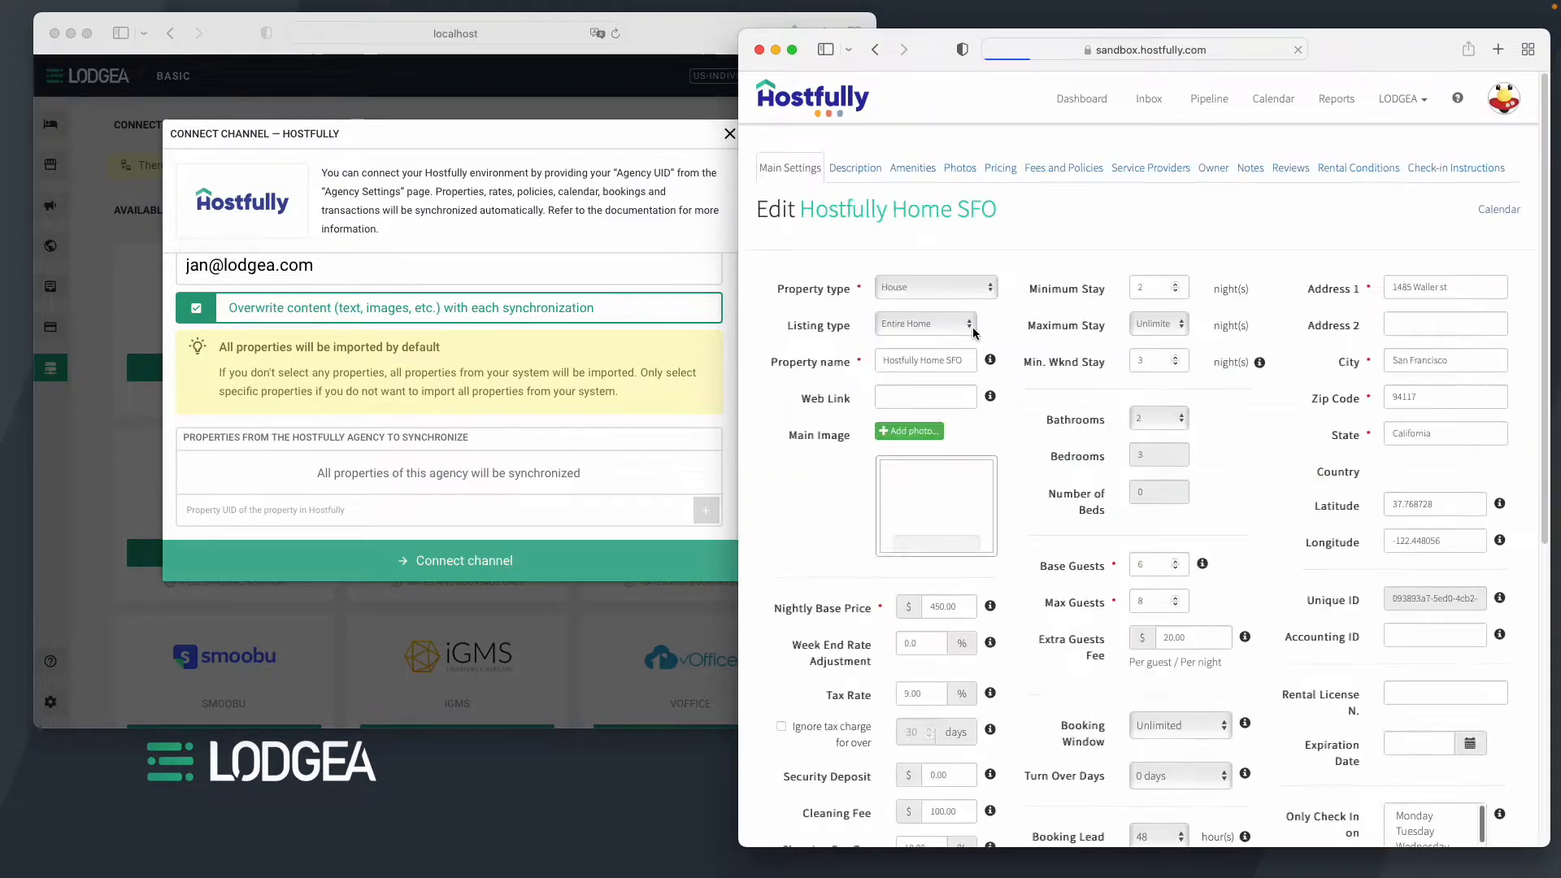
Step: Copy the Unique ID of Hostfully Home SFO and add it to the properties to synchronize in LODGEA's connection form
double_click(1433, 616)
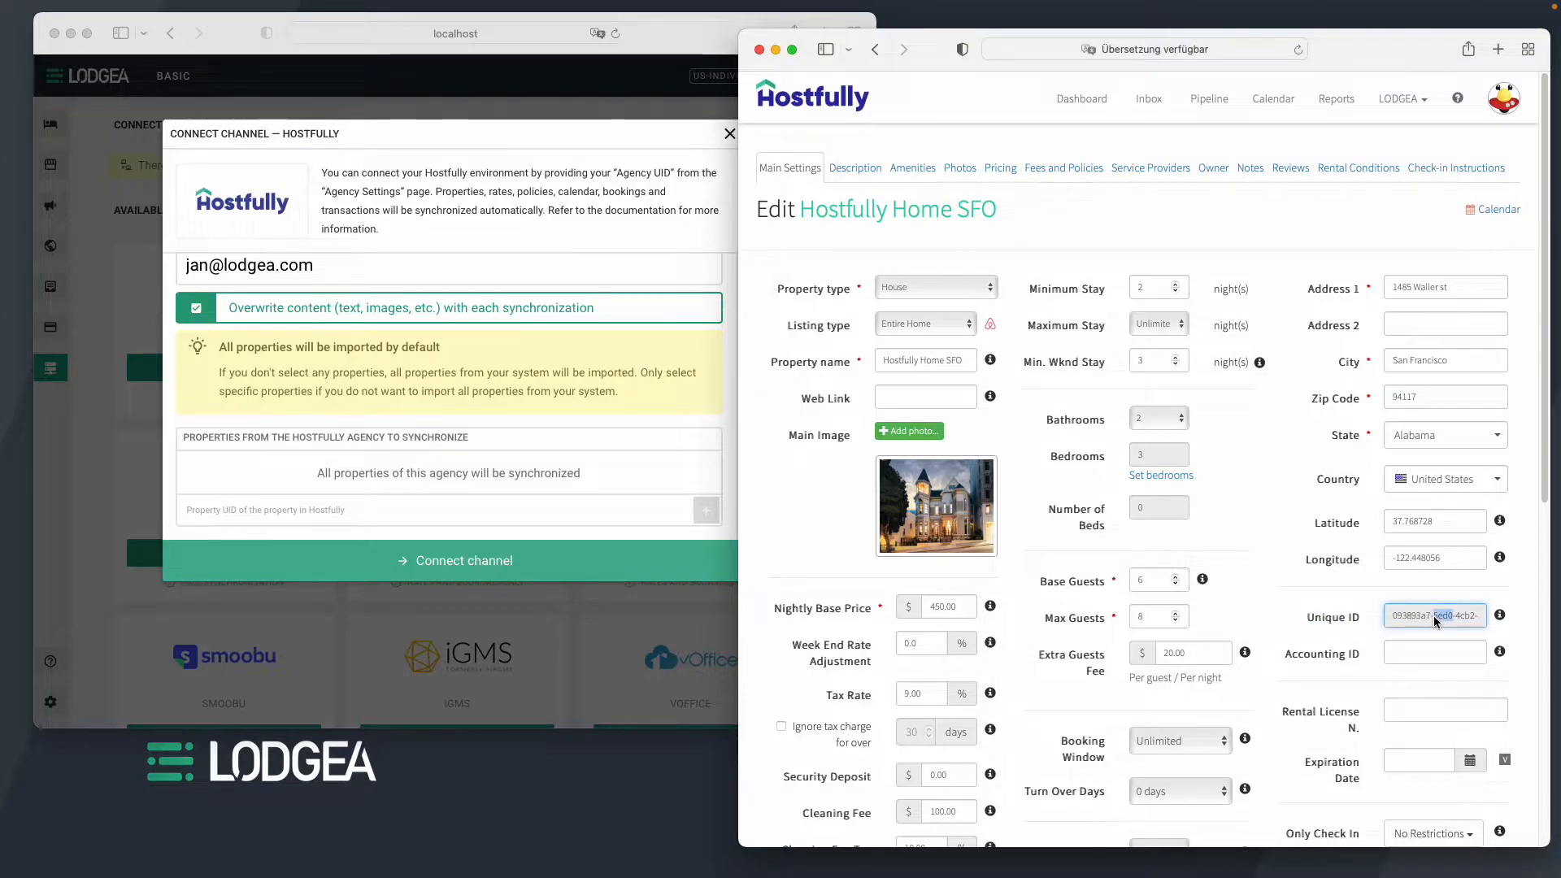
right_click(1433, 617)
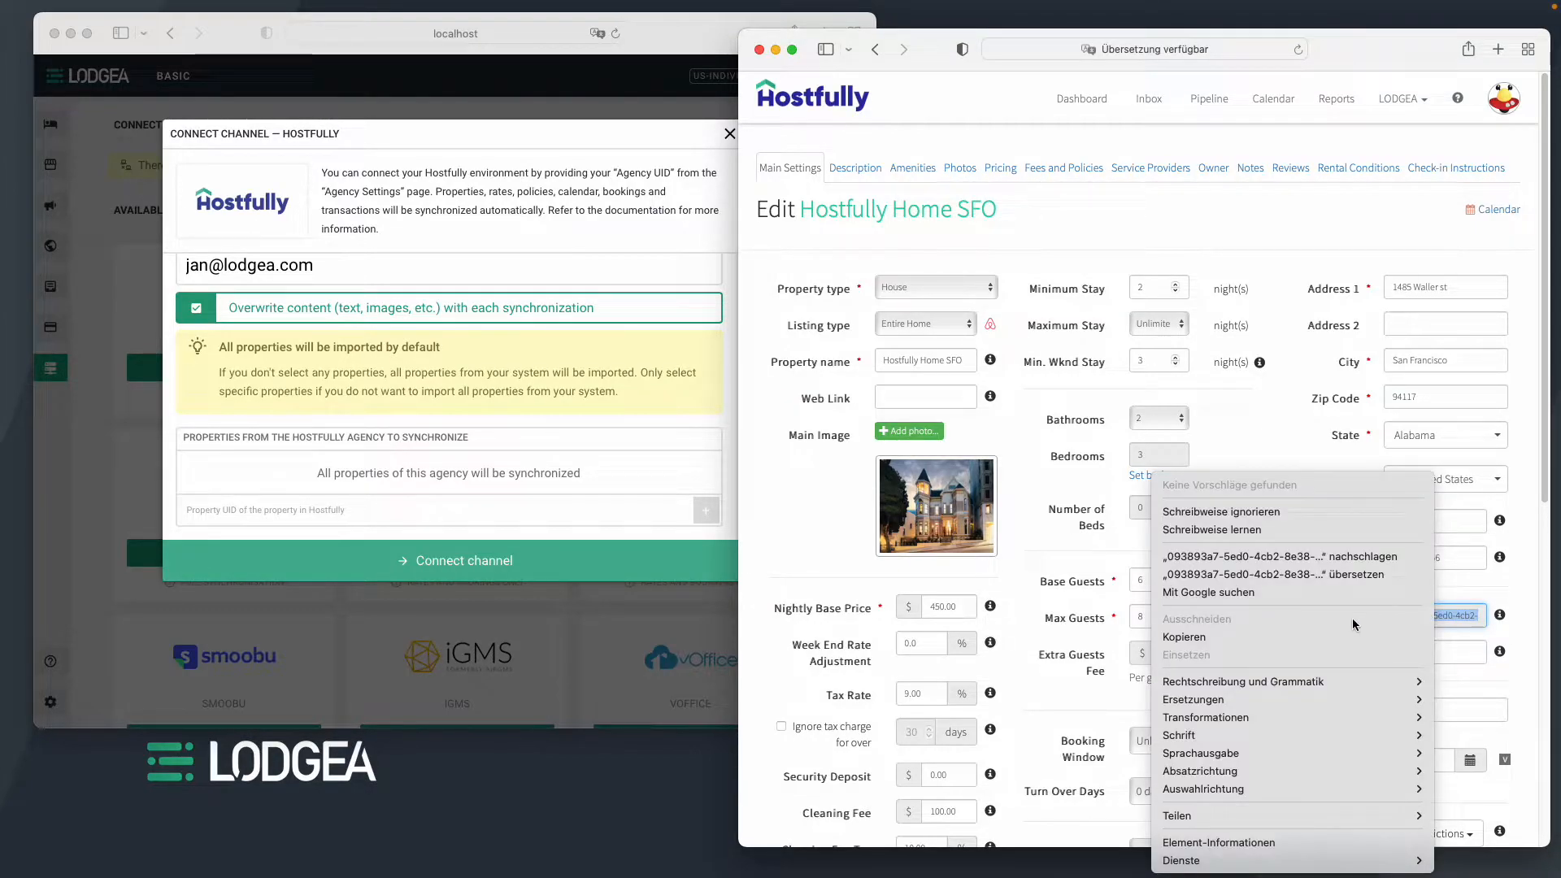
left_click(1315, 635)
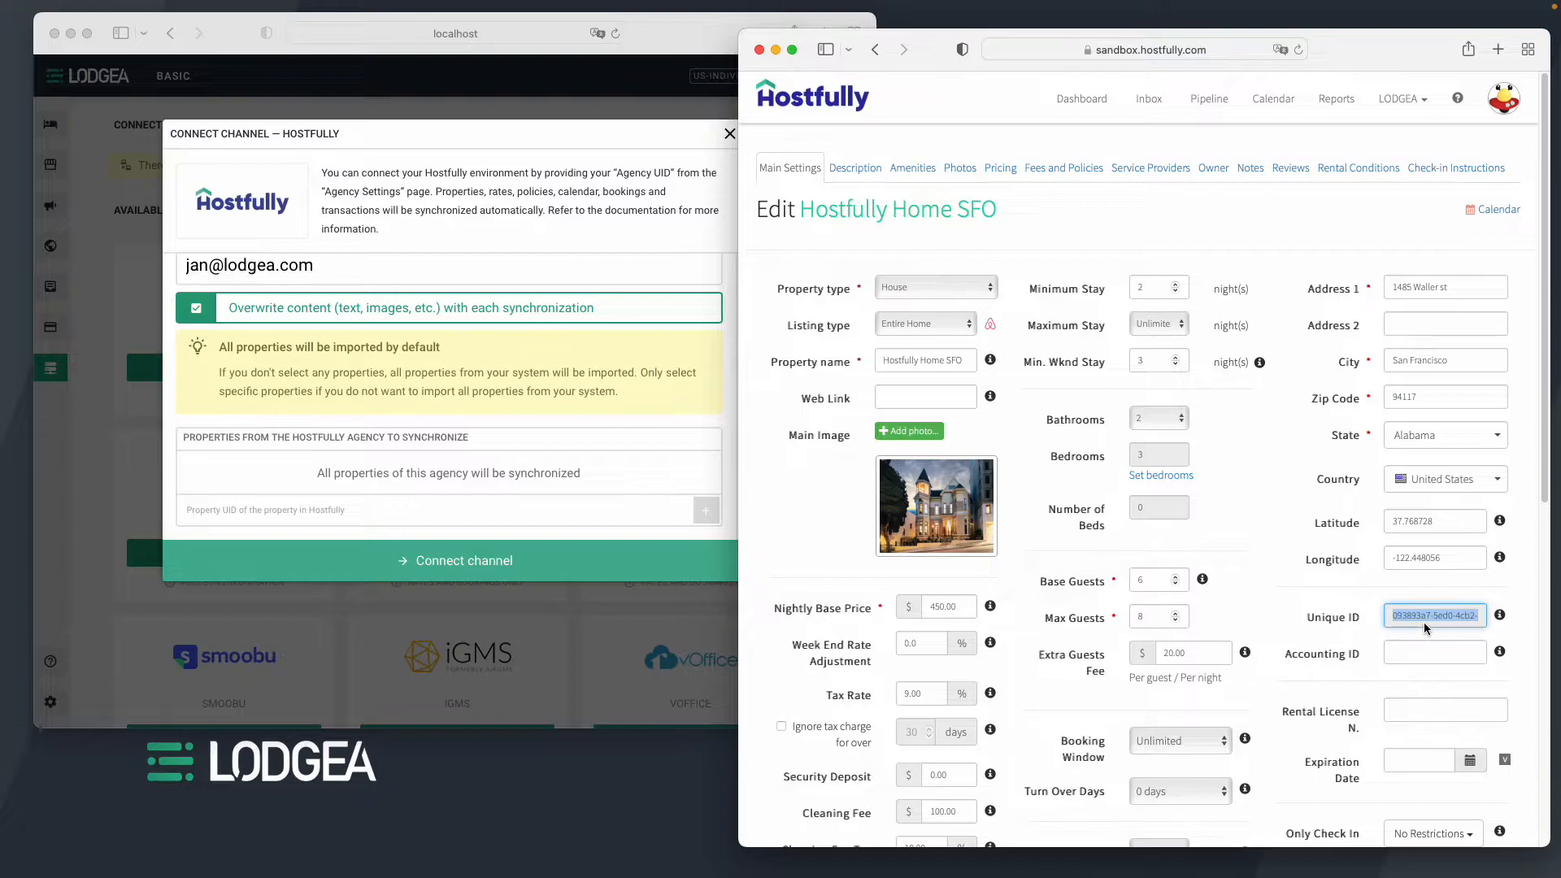
left_click(427, 512)
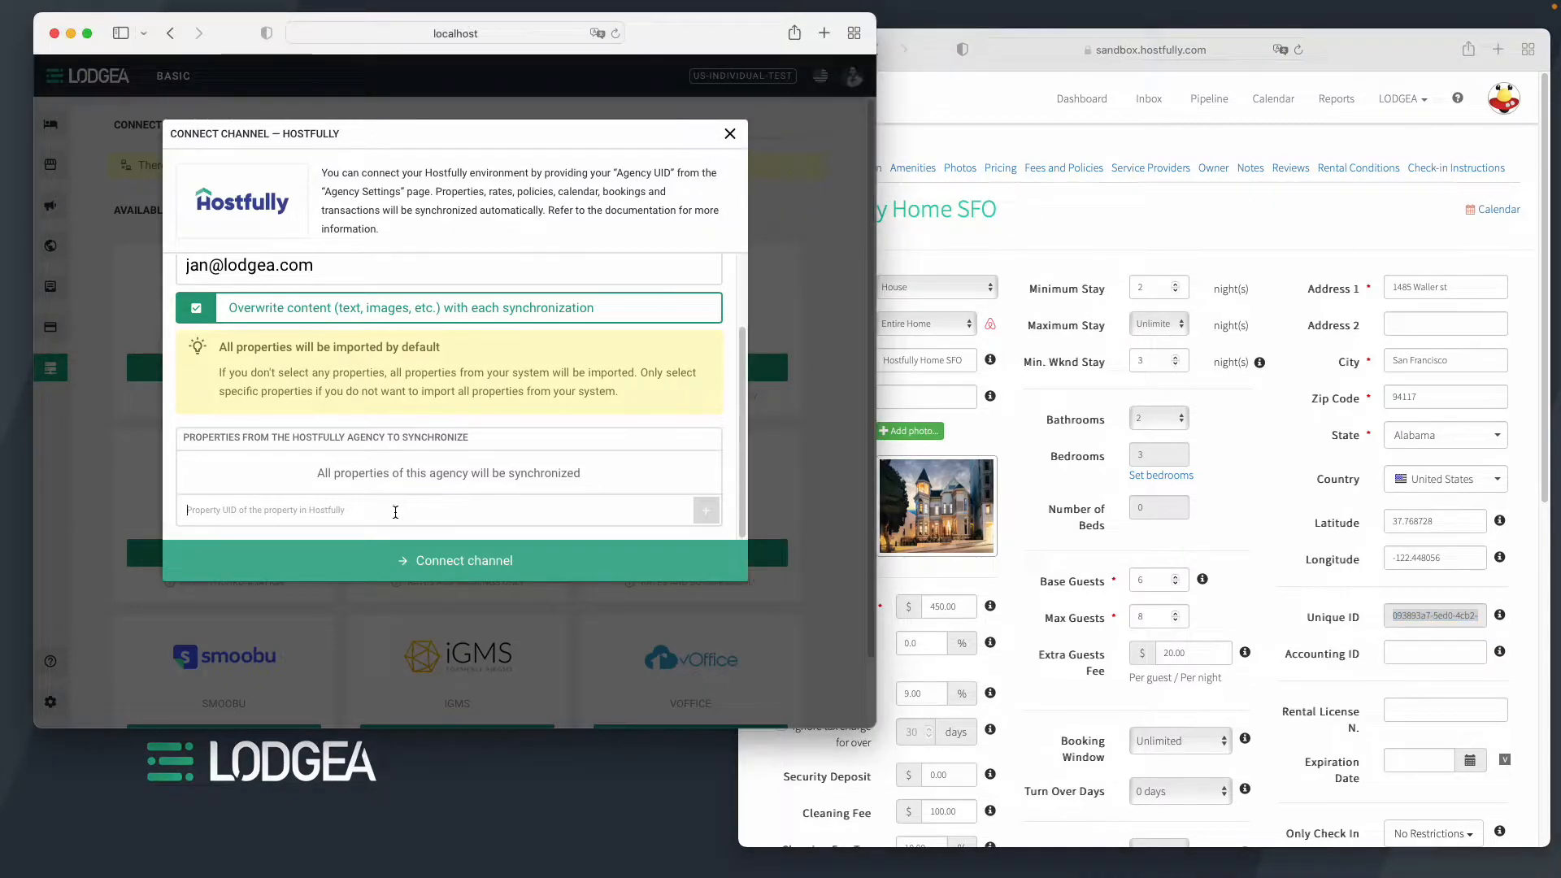
right_click(397, 511)
left_click(419, 557)
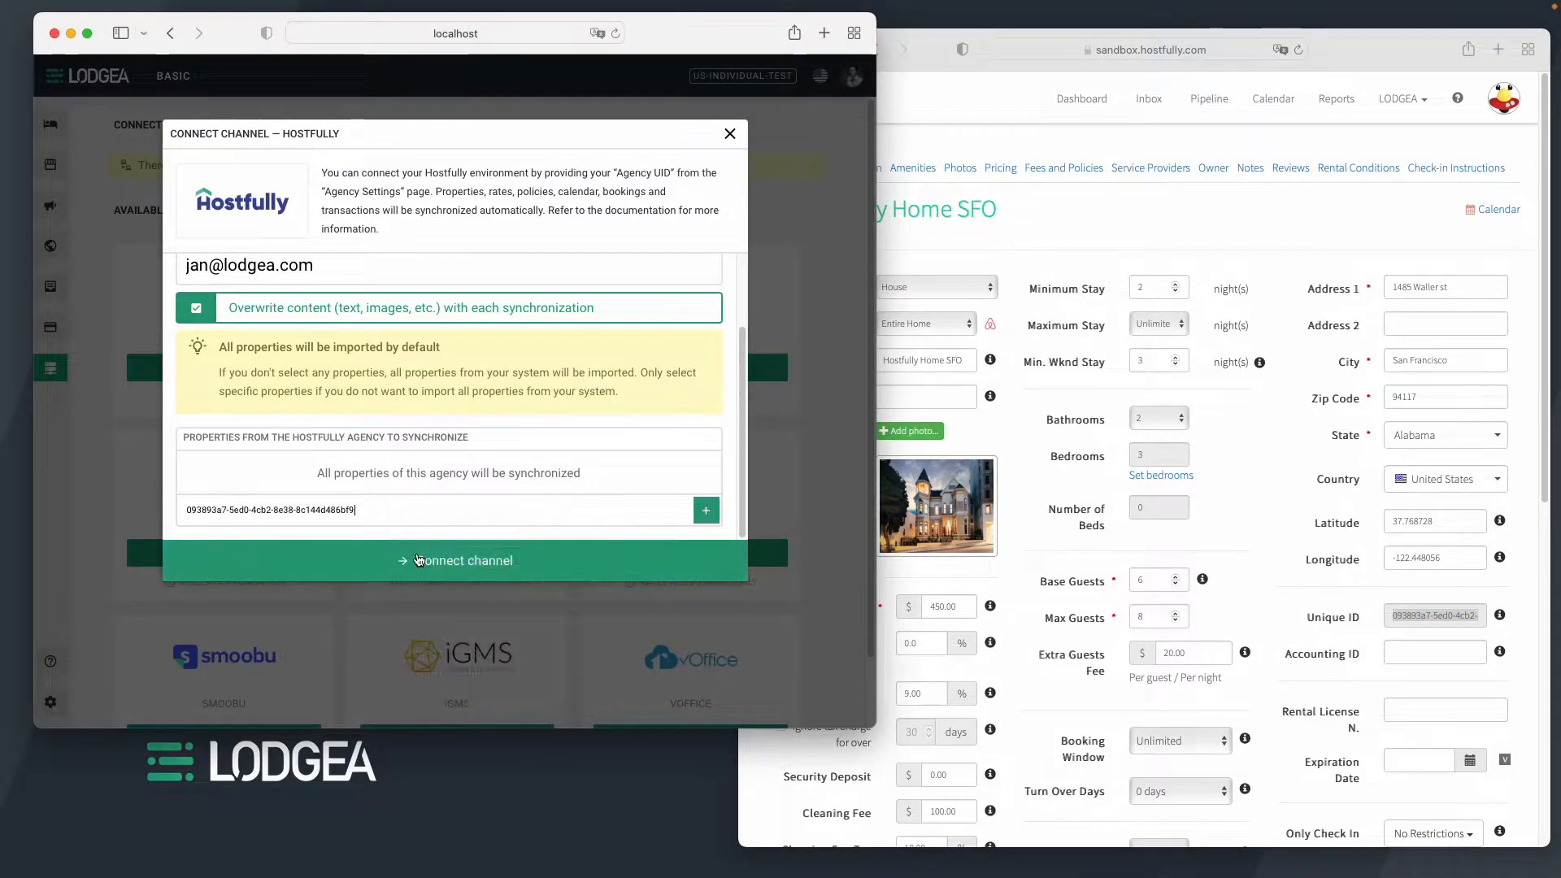
left_click(704, 516)
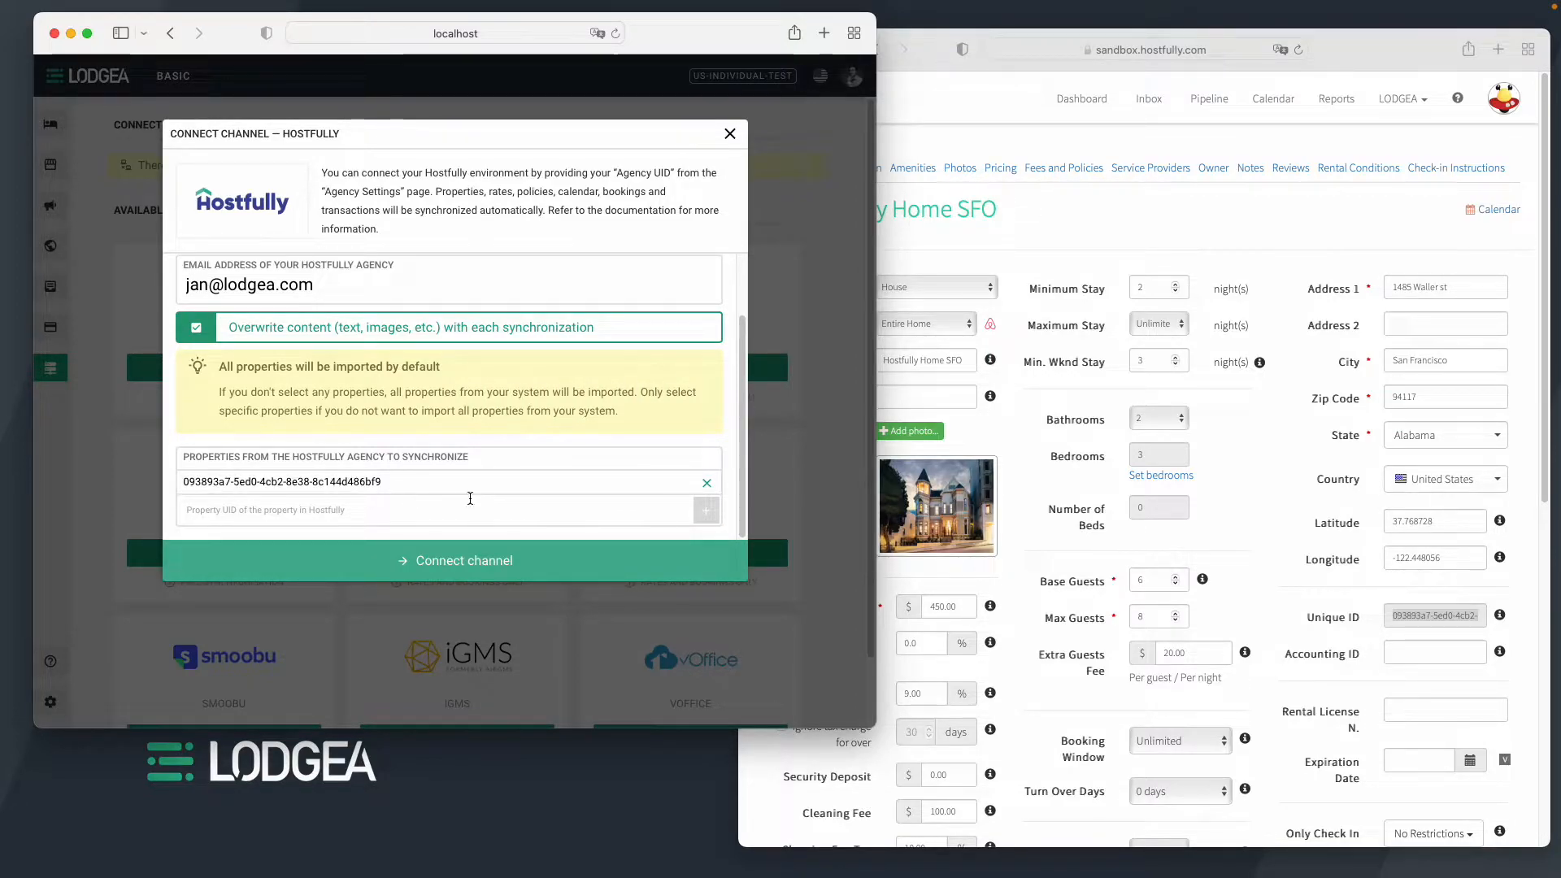
Step: Remove the Hostfully Home SFO UID from the properties to synchronize and review the connection form's settings for importing all agency properties
left_click(706, 485)
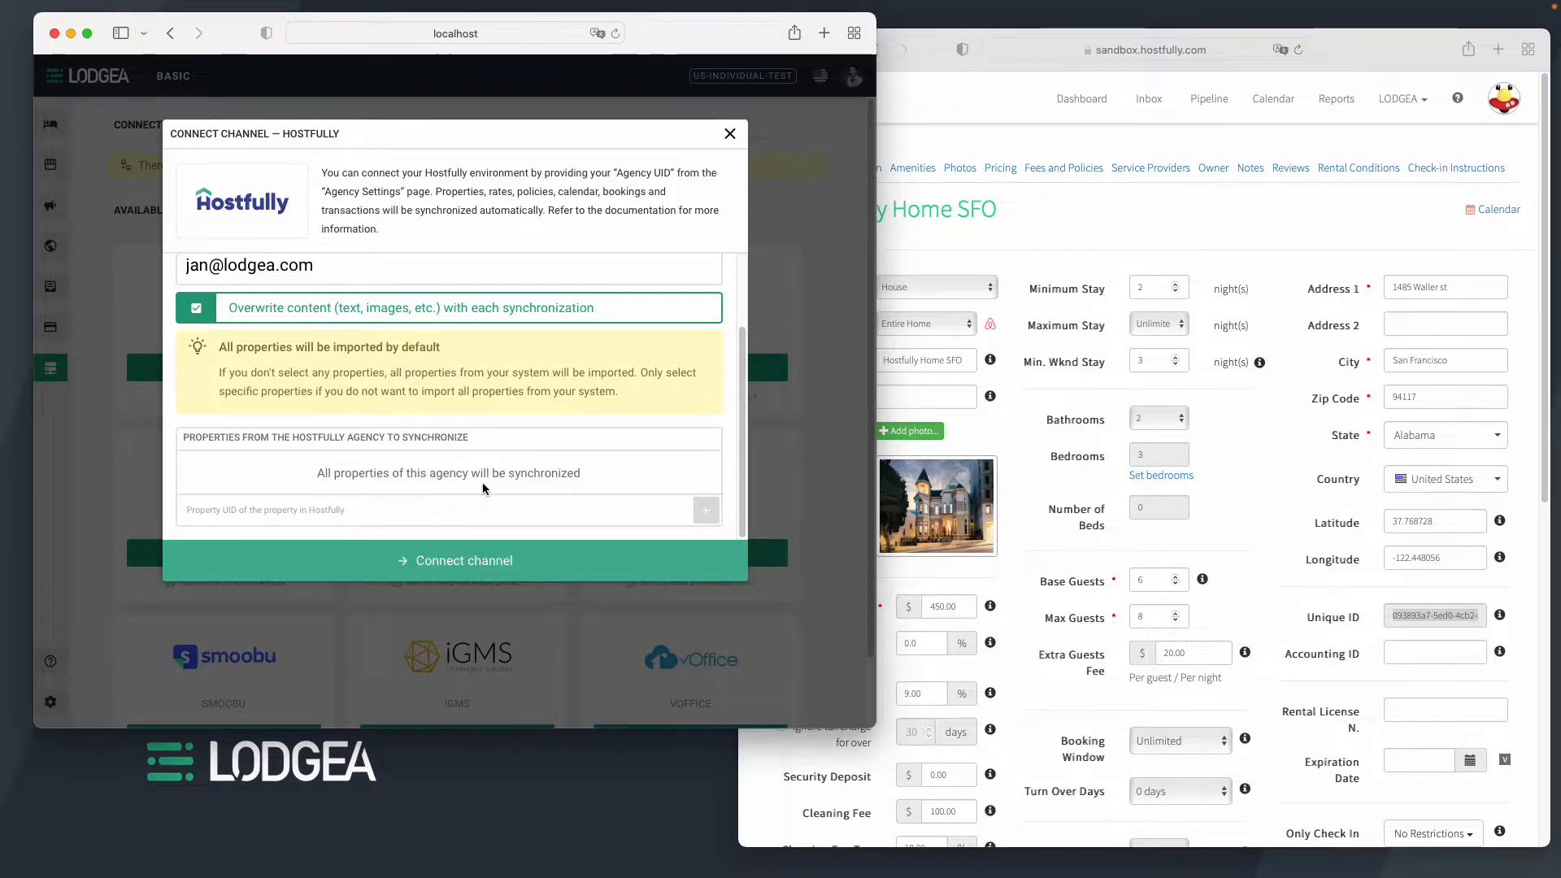
scroll(520, 480, "up", 3)
scroll(519, 478, "down", 2)
scroll(543, 459, "up", 2)
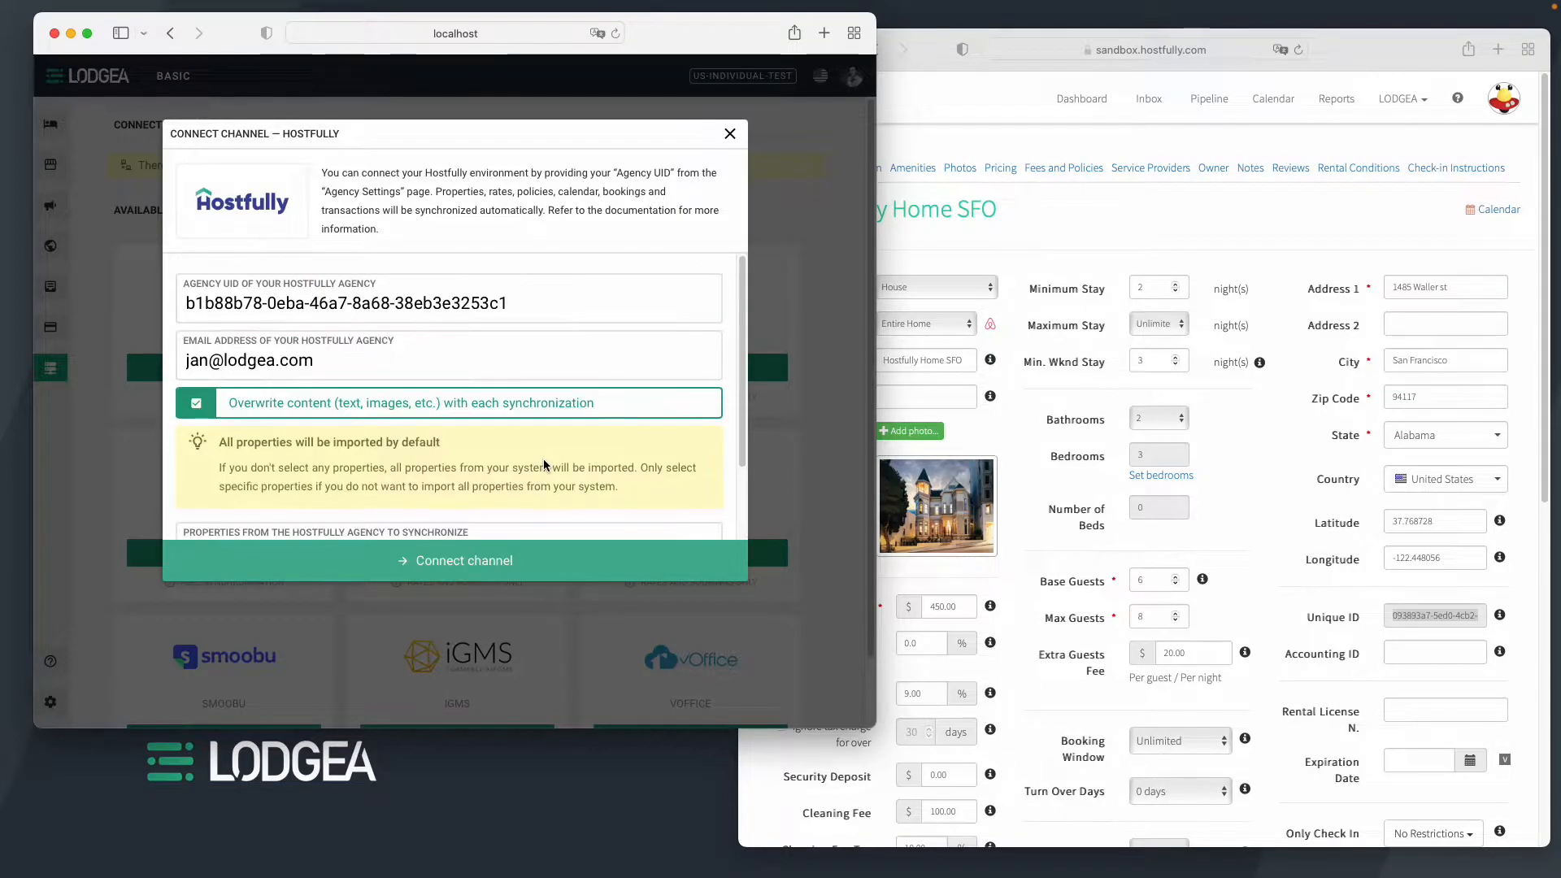
scroll(523, 442, "down", 2)
scroll(450, 473, "up", 2)
scroll(474, 455, "down", 2)
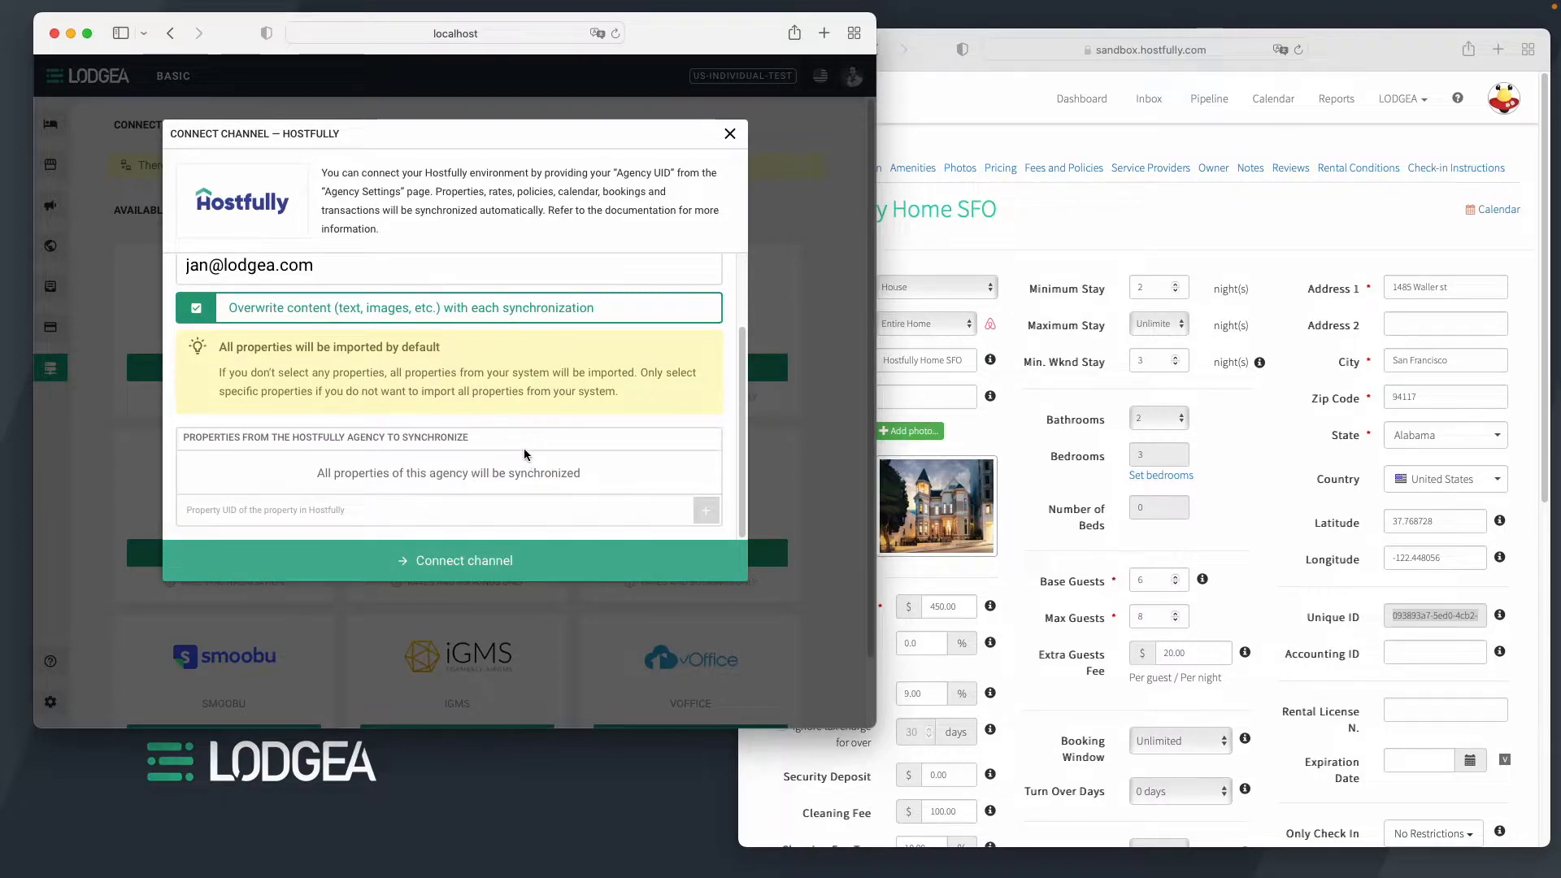
scroll(524, 455, "up", 1)
scroll(525, 454, "up", 1)
scroll(512, 443, "down", 2)
scroll(520, 408, "up", 1)
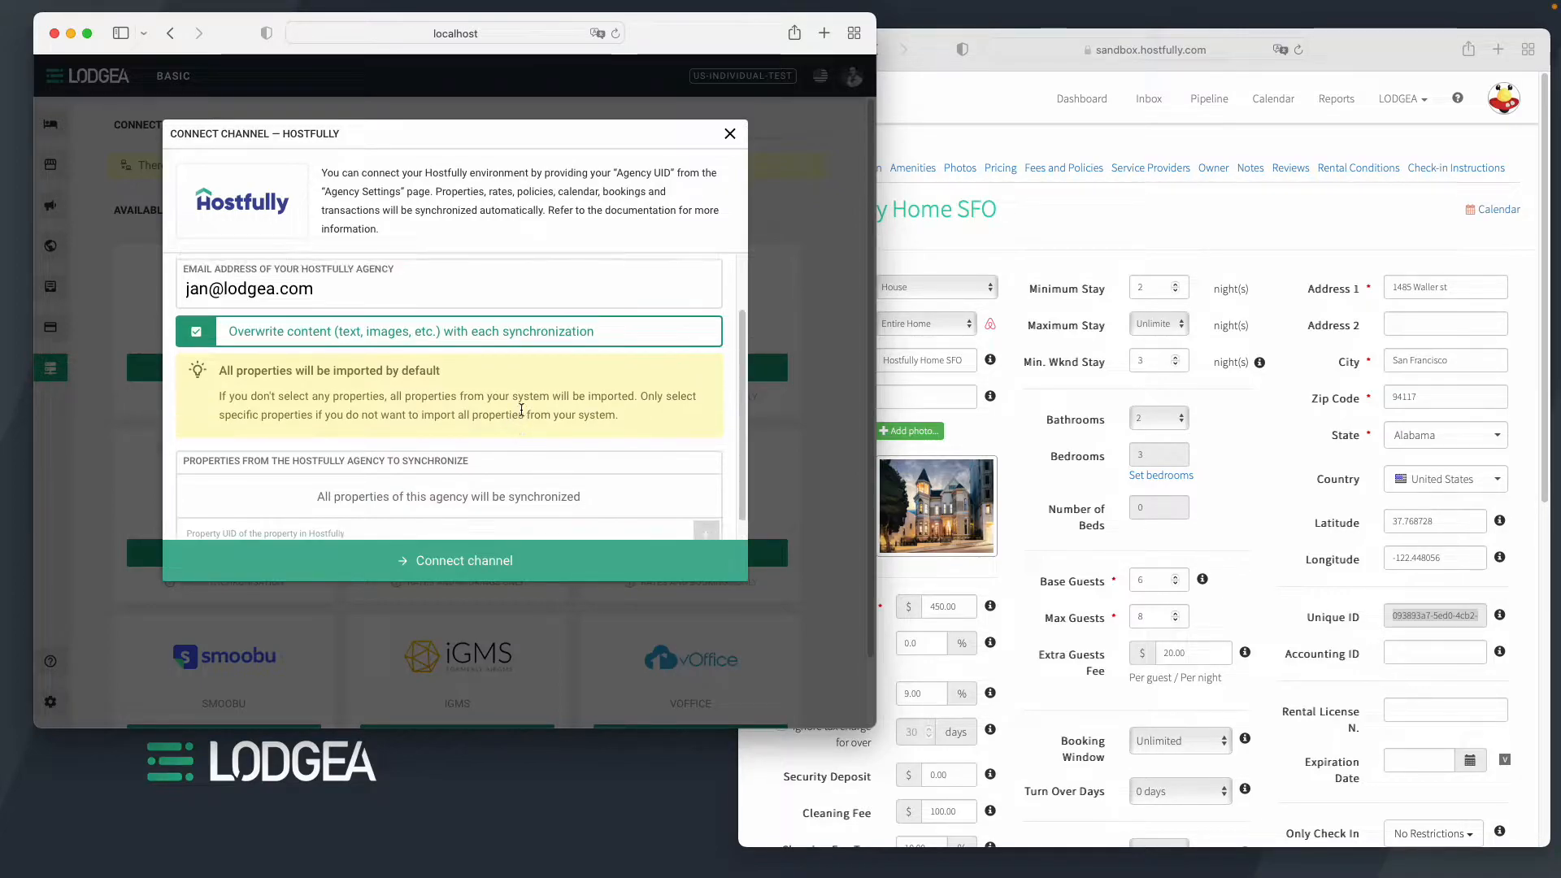
scroll(520, 408, "down", 1)
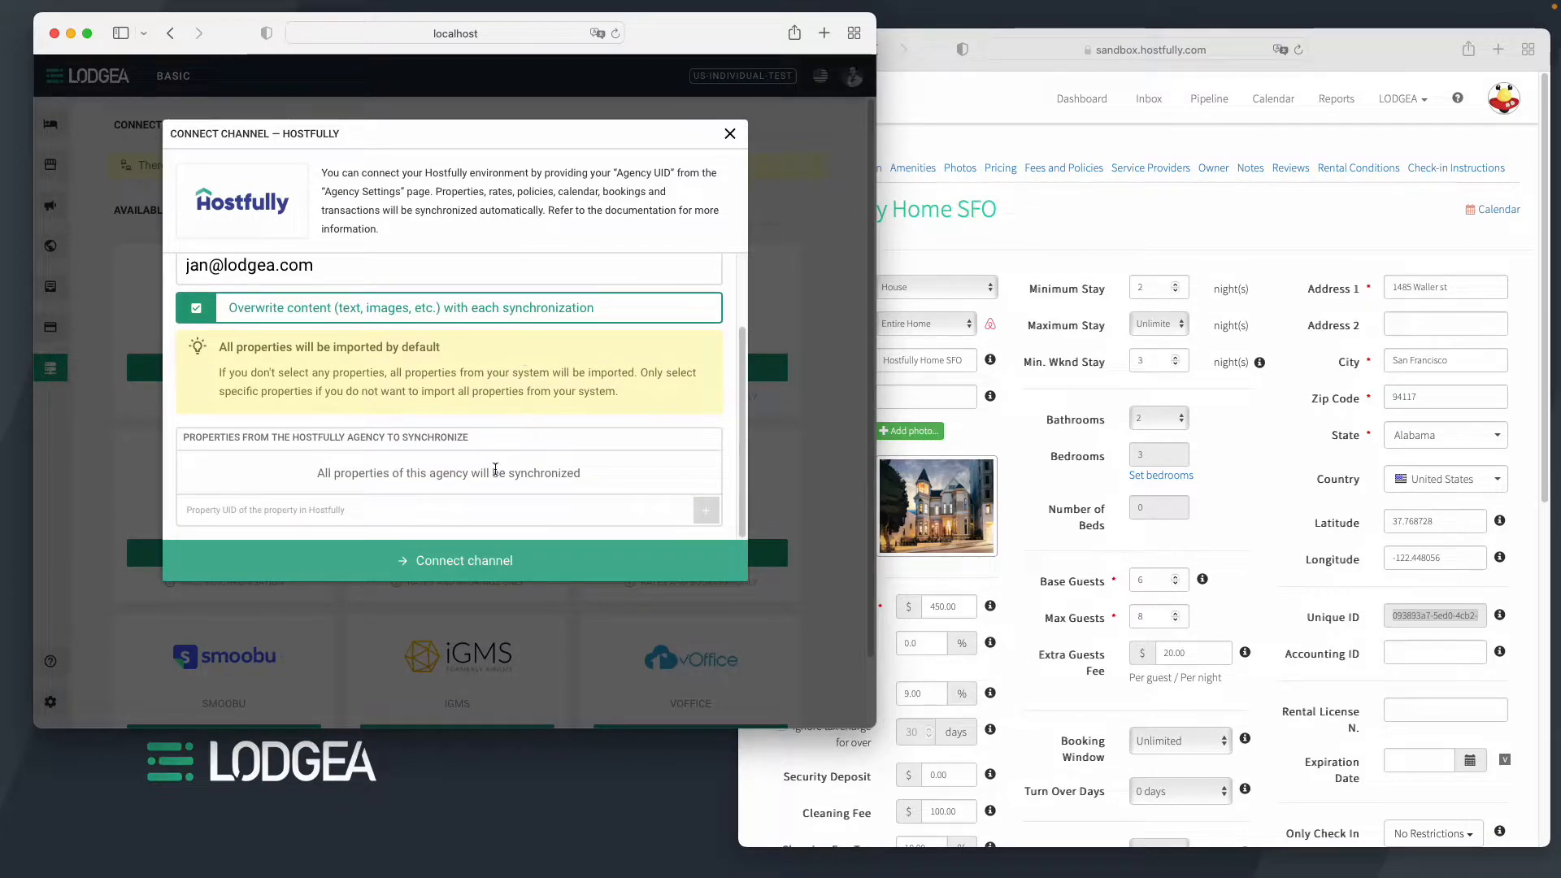
Step: Connect the Hostfully channel and check the account's property overview before returning to the channel connections
left_click(476, 563)
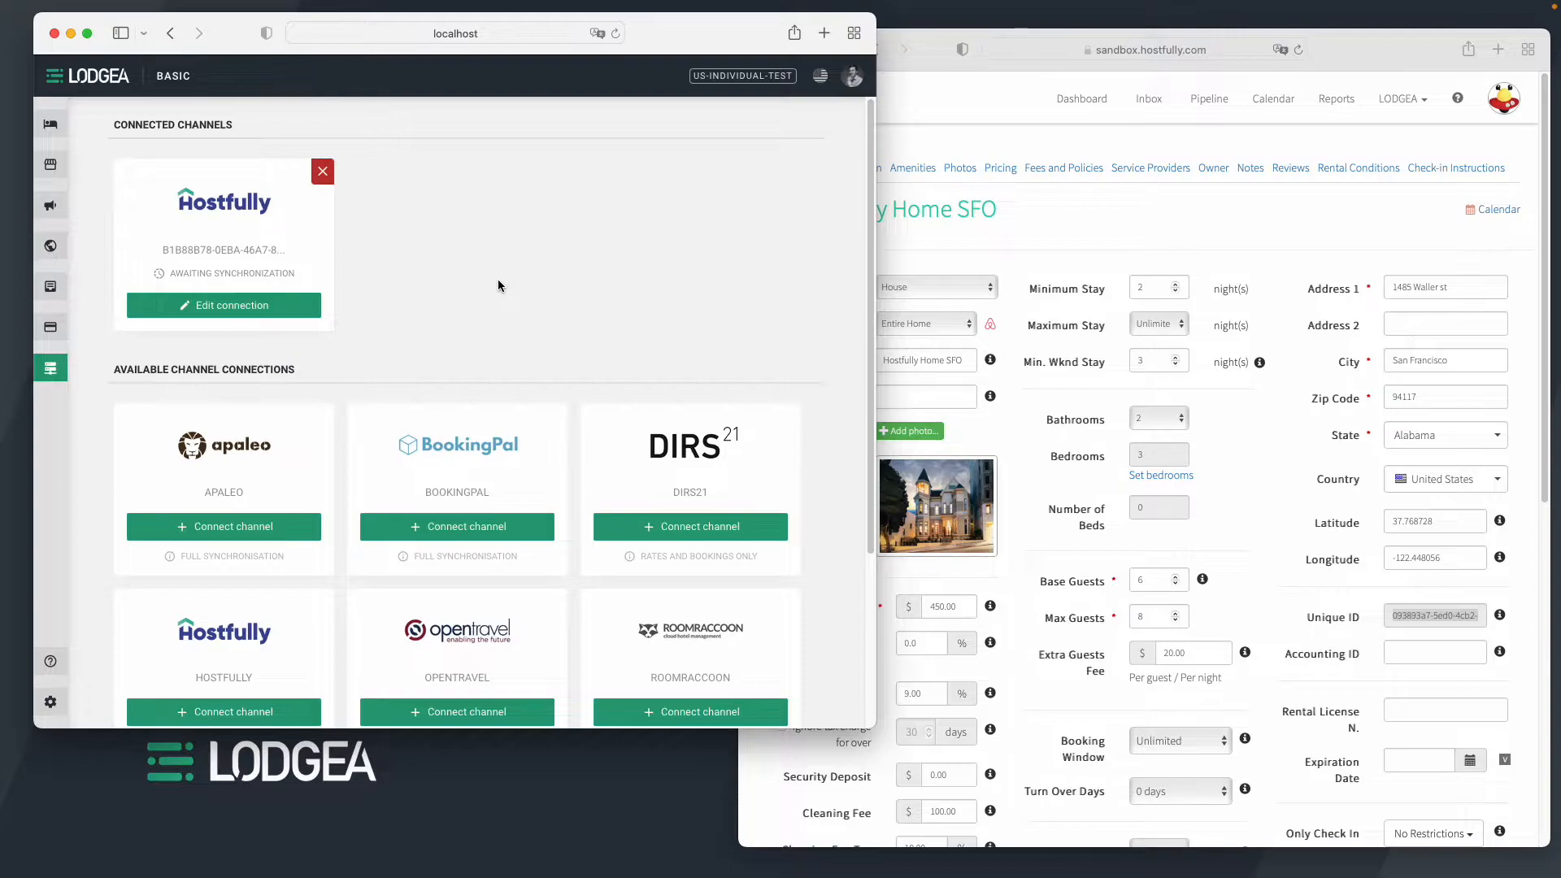
left_click(51, 124)
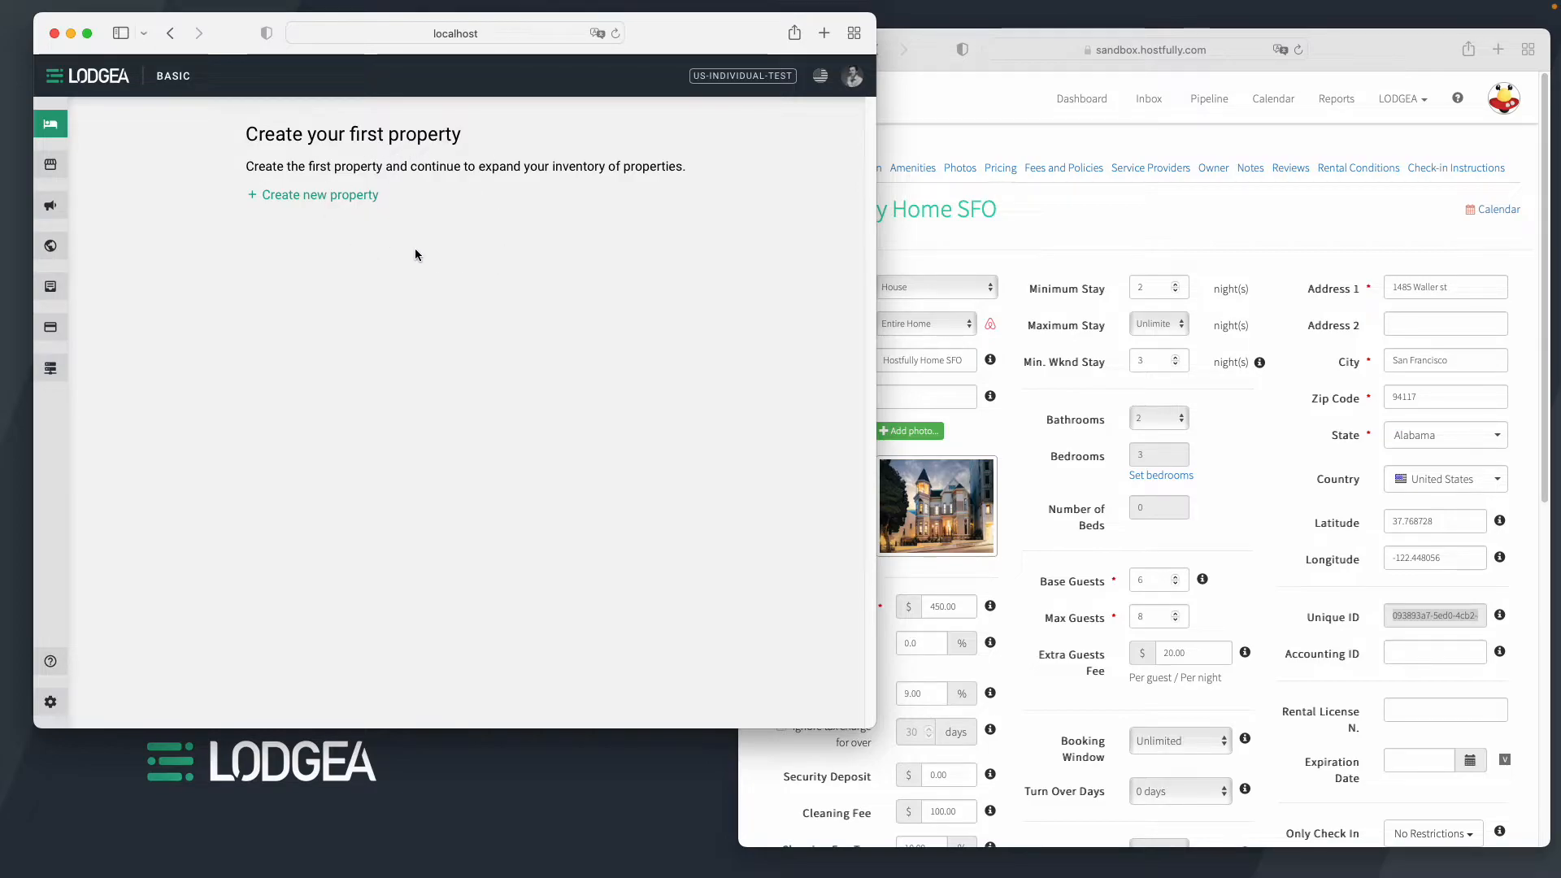
left_click(51, 368)
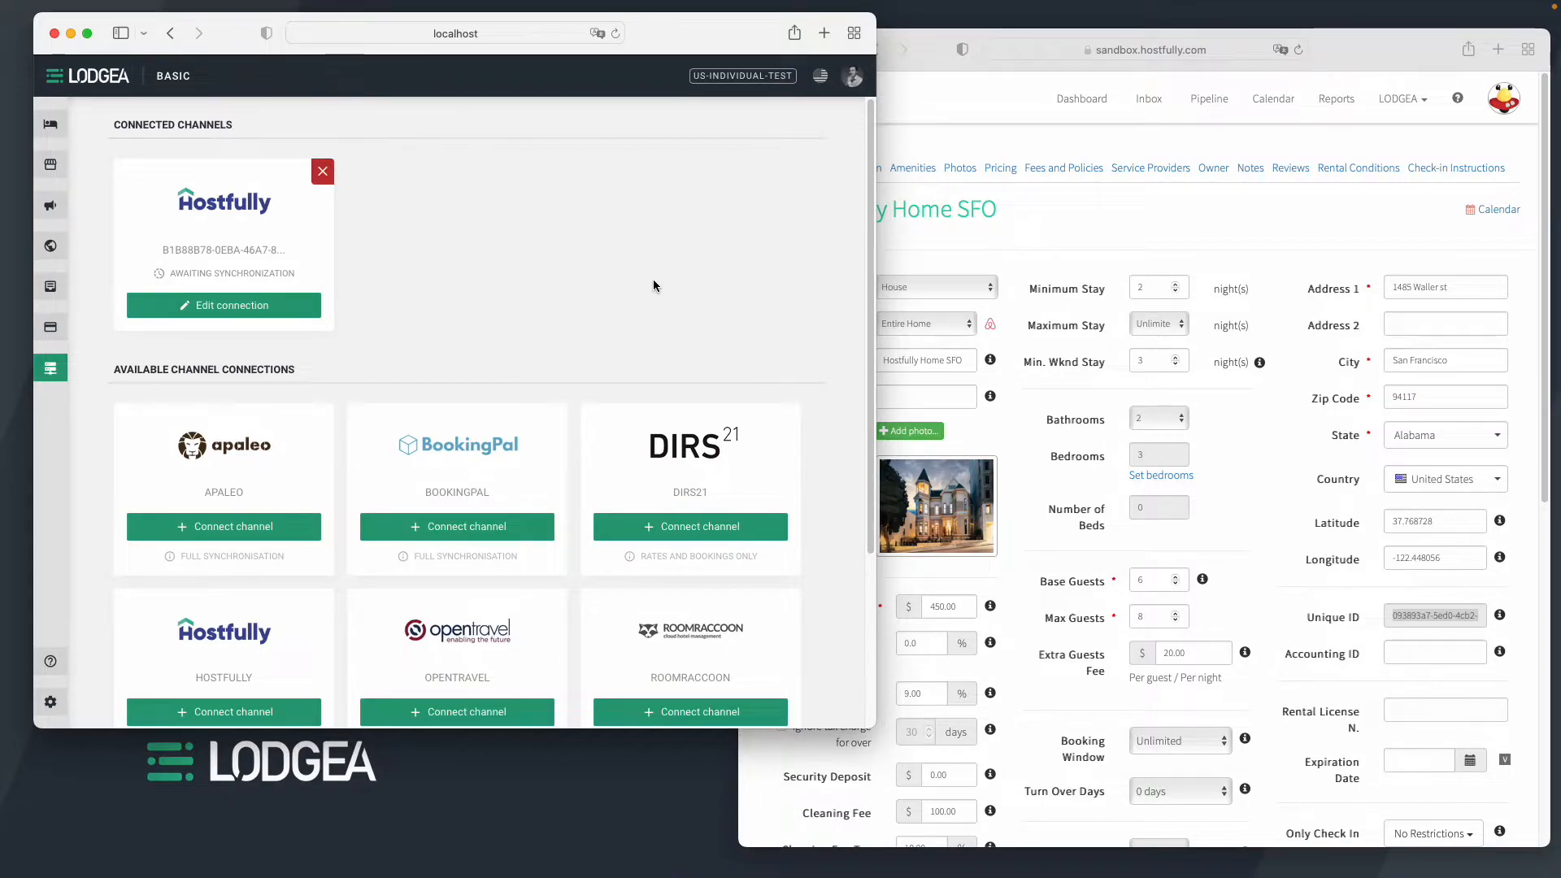
Step: Switch to the integration-test account and open its channel connections
left_click(731, 77)
scroll(560, 293, "down", 1)
scroll(559, 299, "down", 2)
left_click(425, 341)
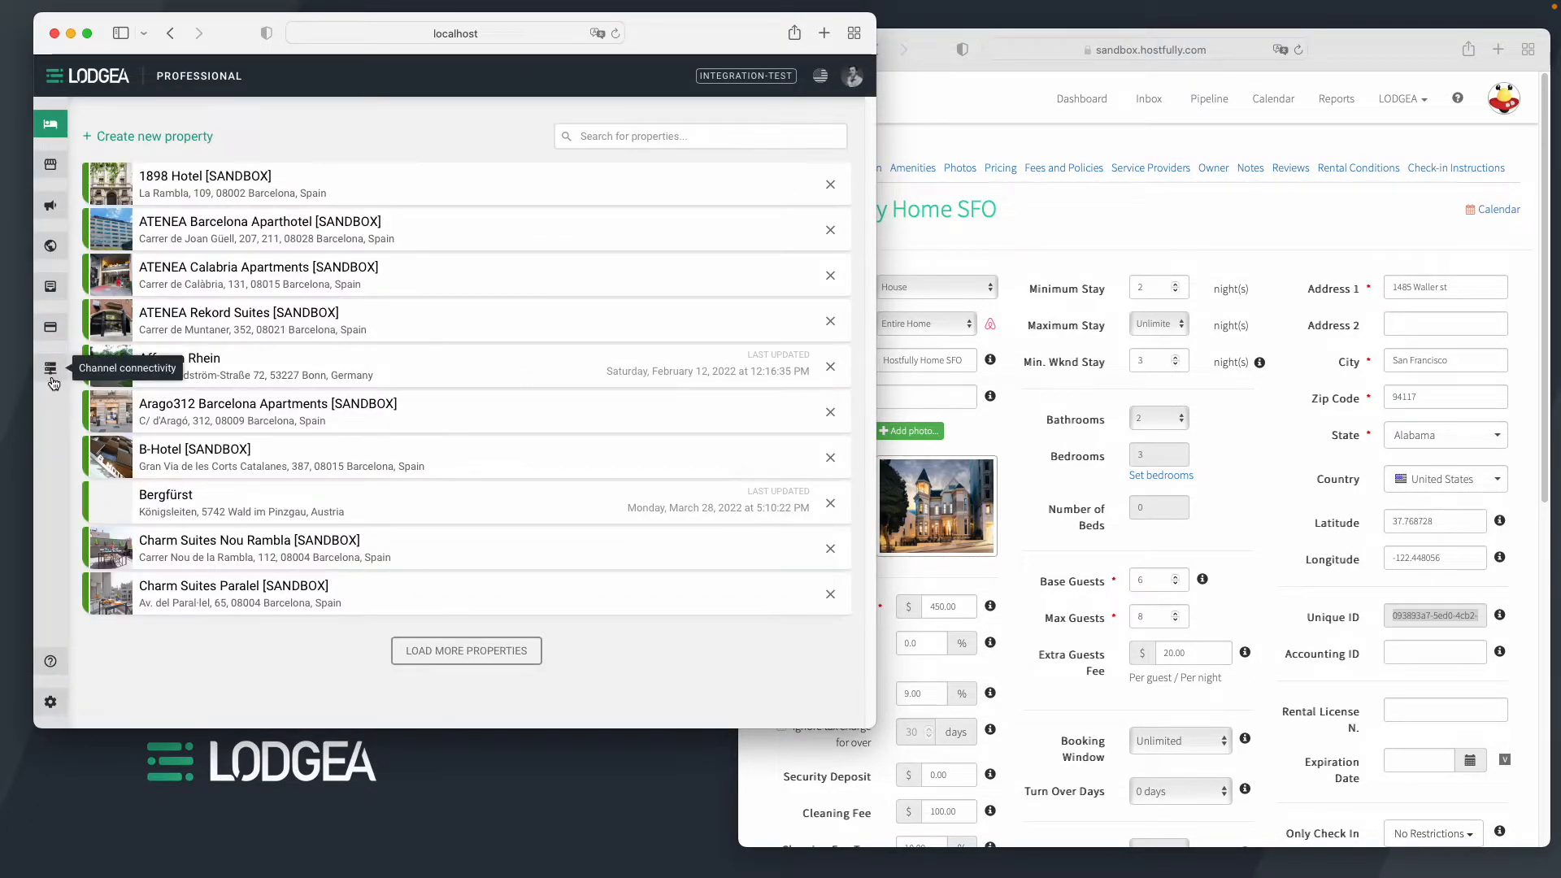
left_click(51, 379)
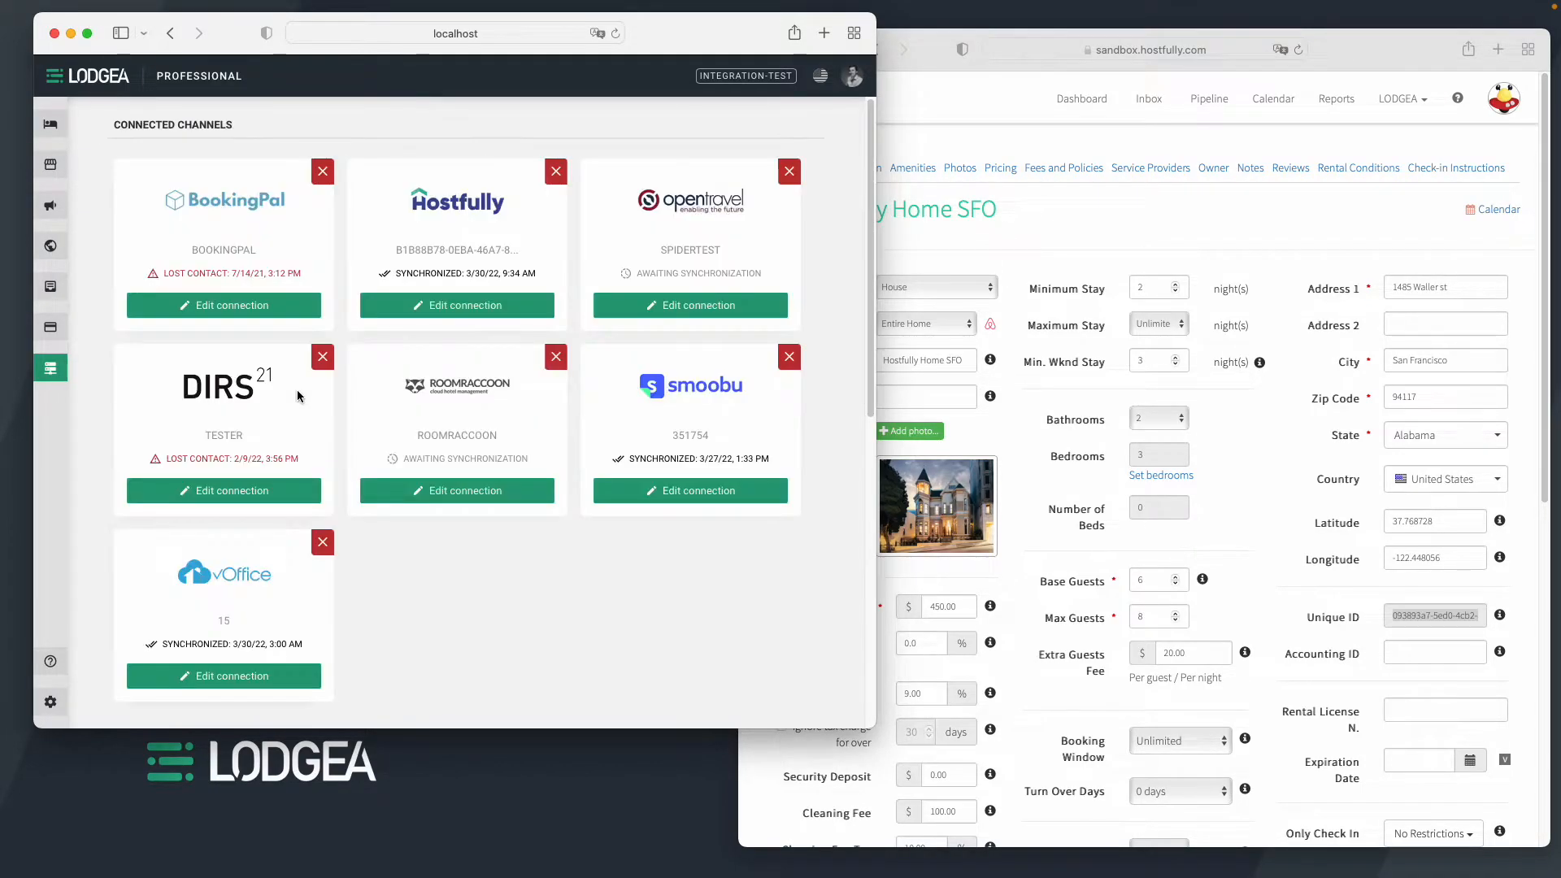
Step: Review the settings of the integration-test account's existing Hostfully connection and close them without changes
left_click(453, 307)
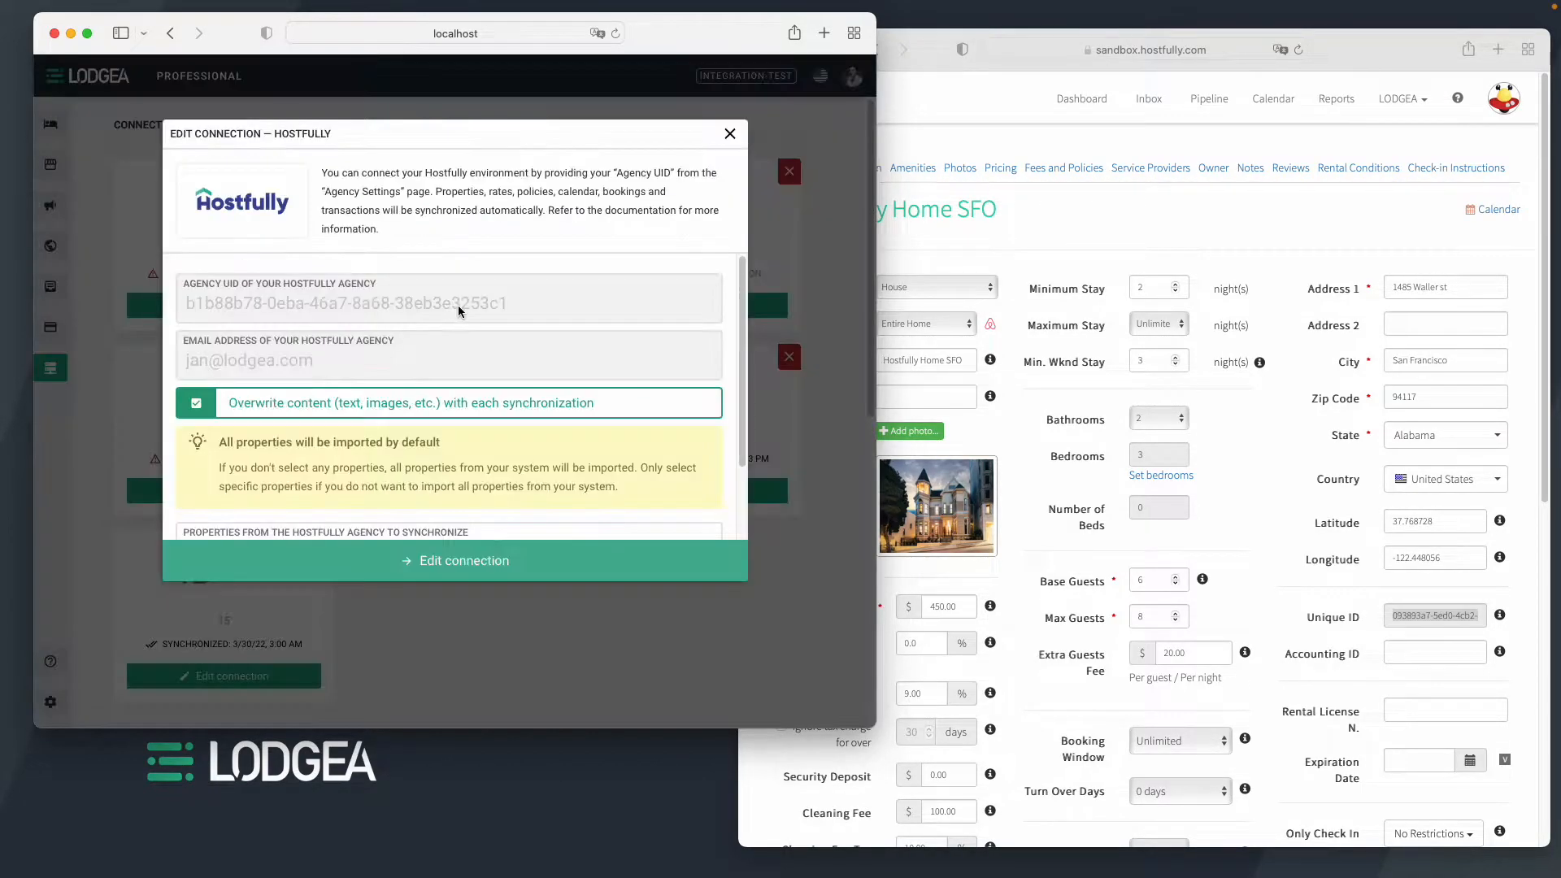
scroll(418, 435, "down", 3)
scroll(415, 422, "up", 3)
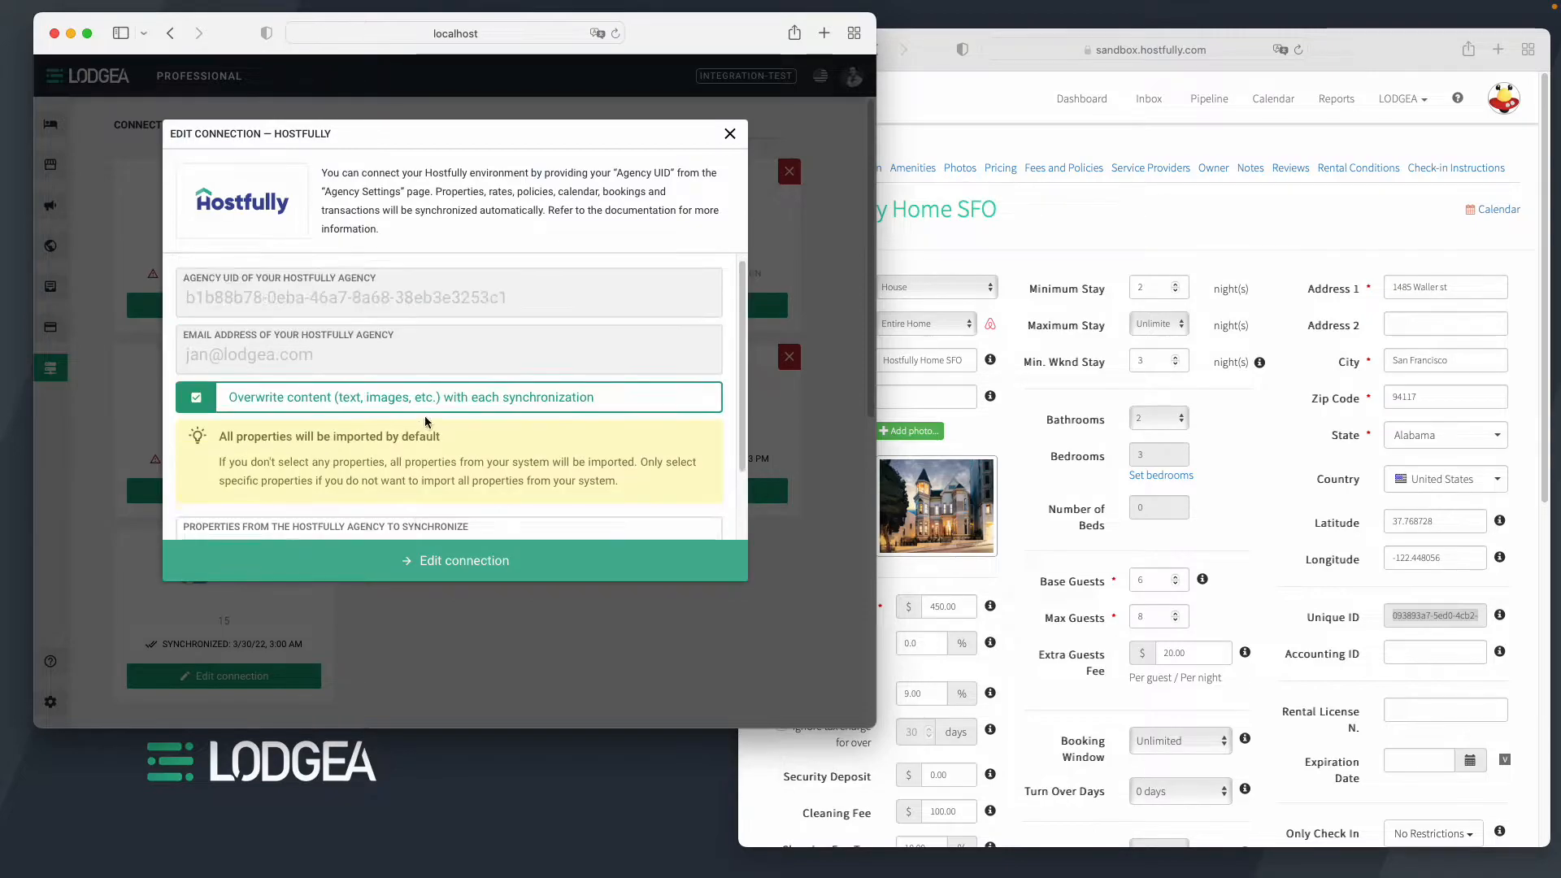
scroll(480, 460, "down", 2)
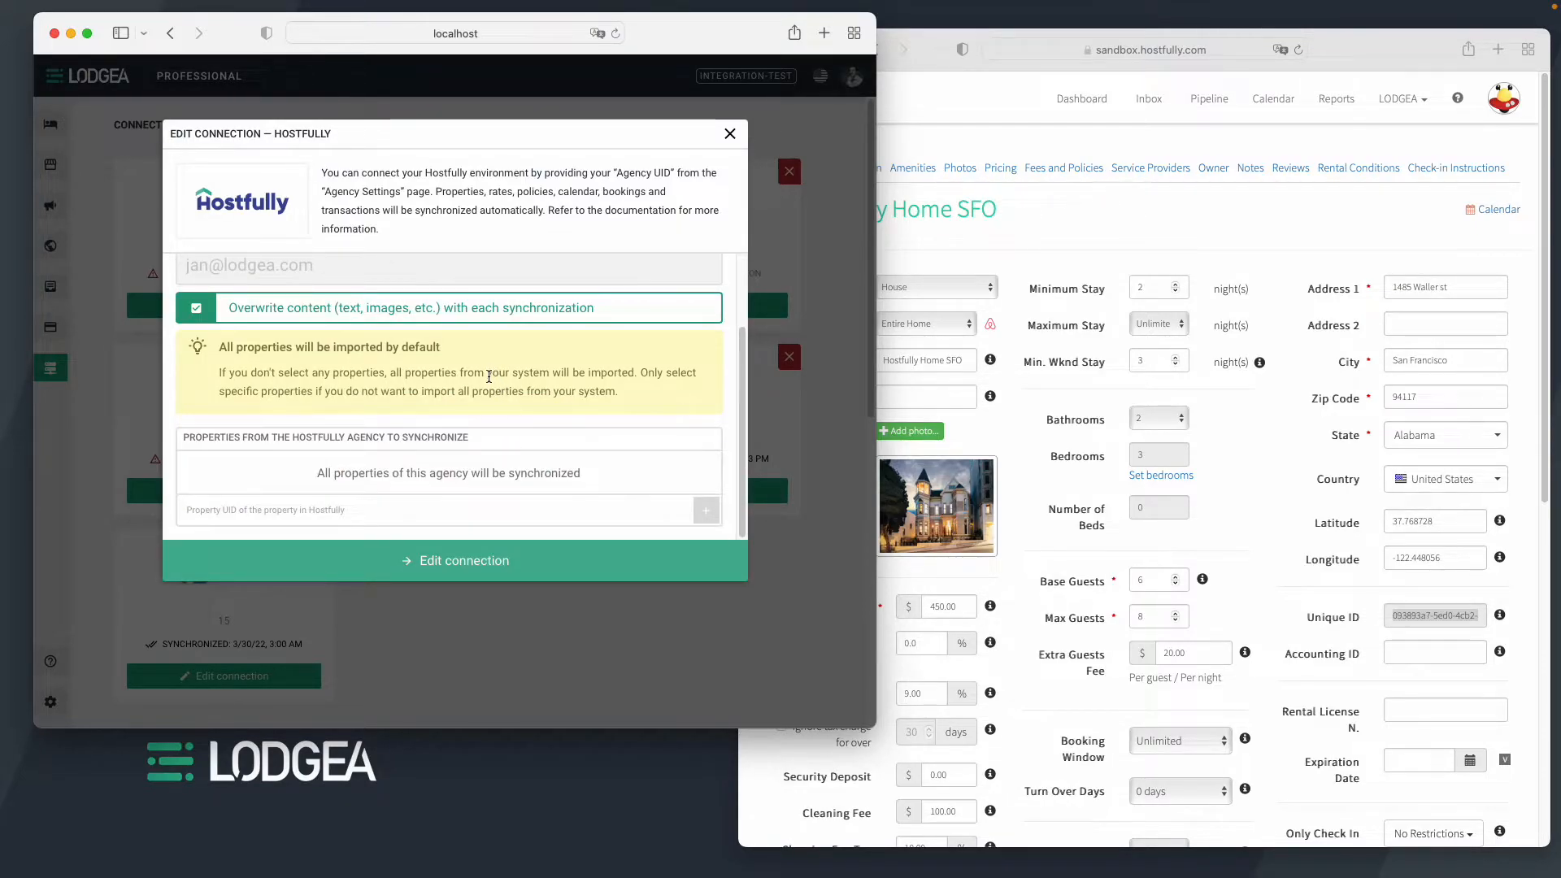
scroll(491, 366, "up", 2)
left_click(729, 134)
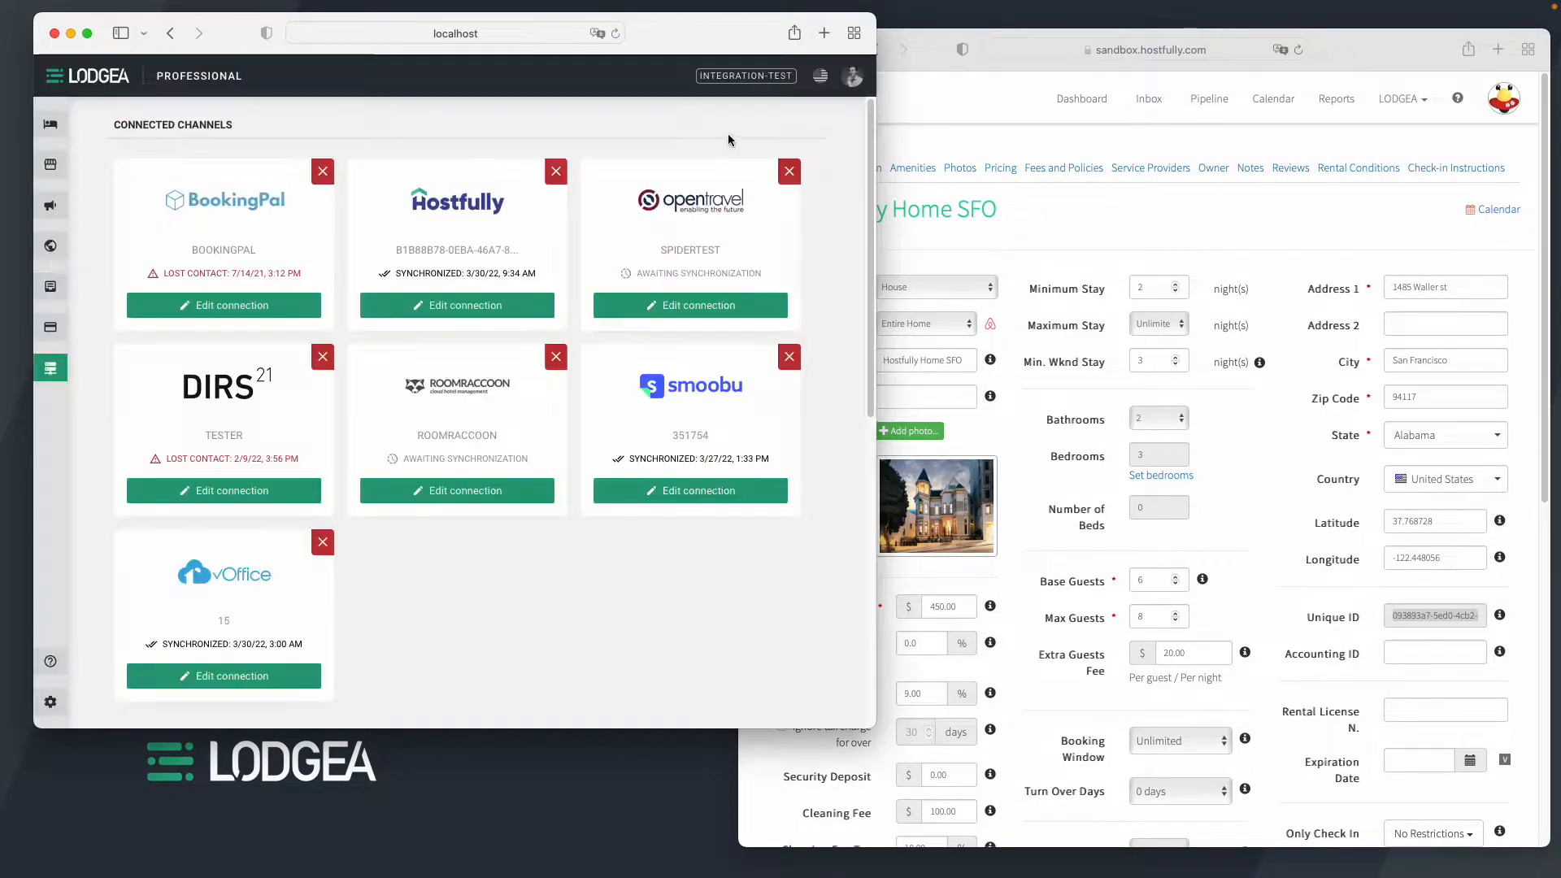
Step: Search the account's properties for "hostfully", load more properties and open Victorian House in San Francisco (Hostfully)
left_click(50, 127)
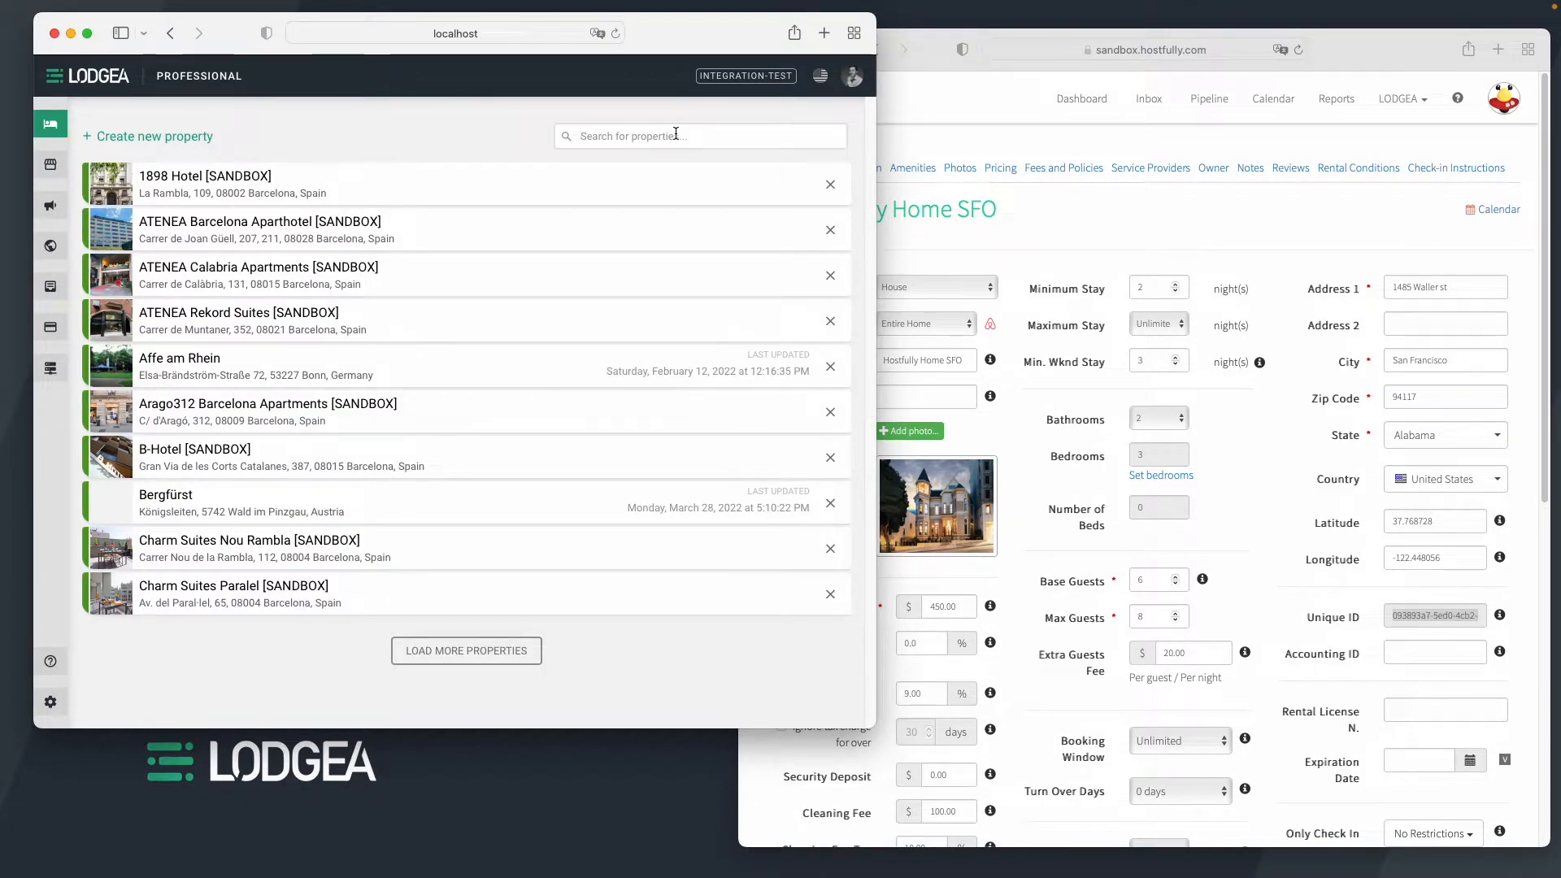
type("hostfull")
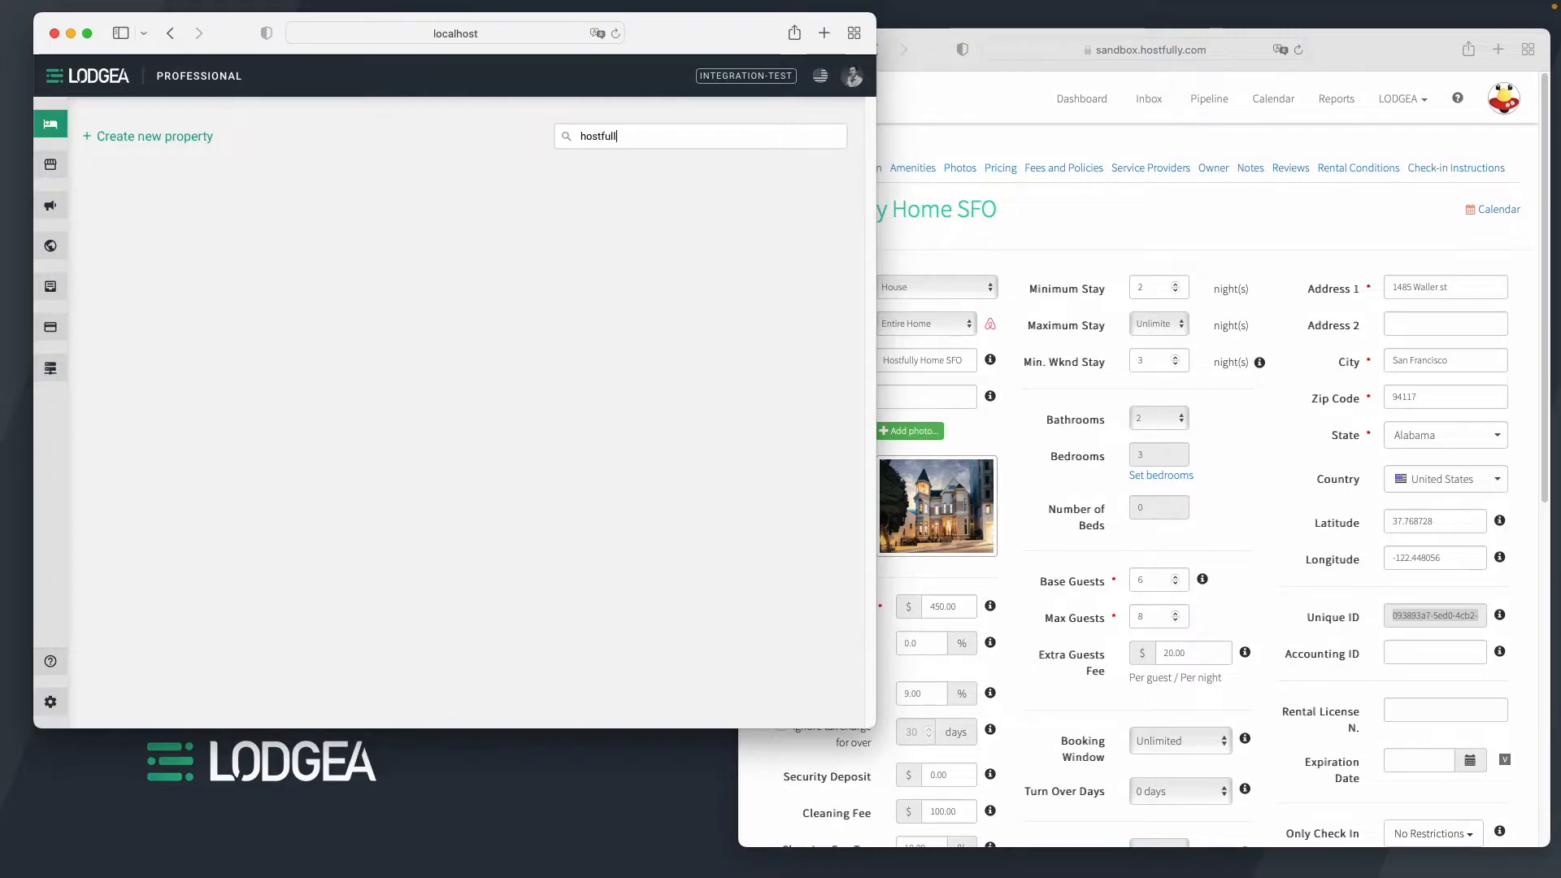
left_click(505, 195)
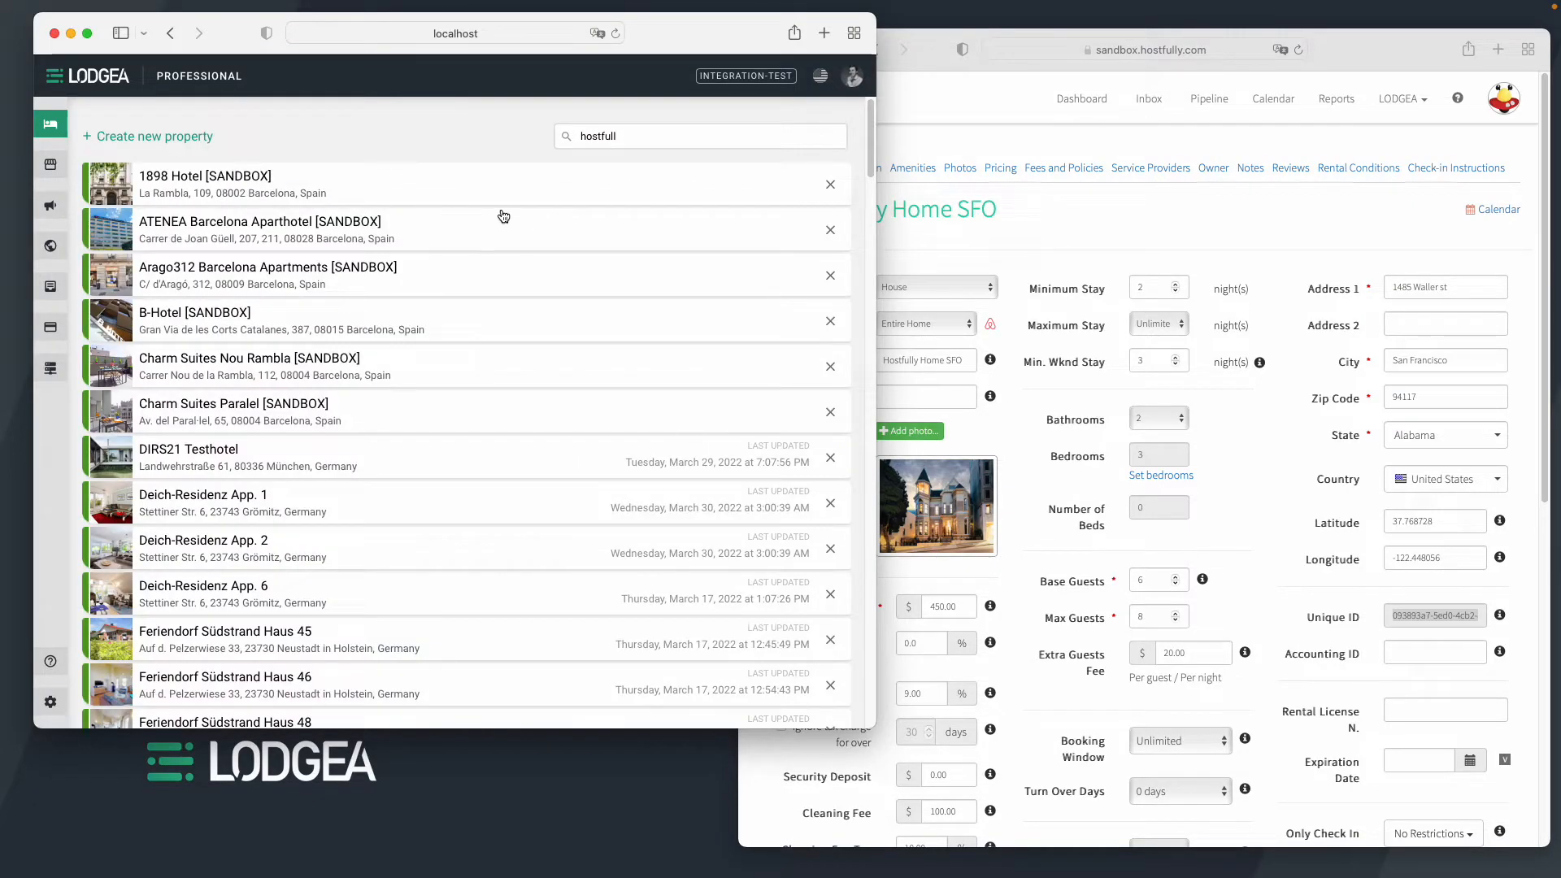
type("y")
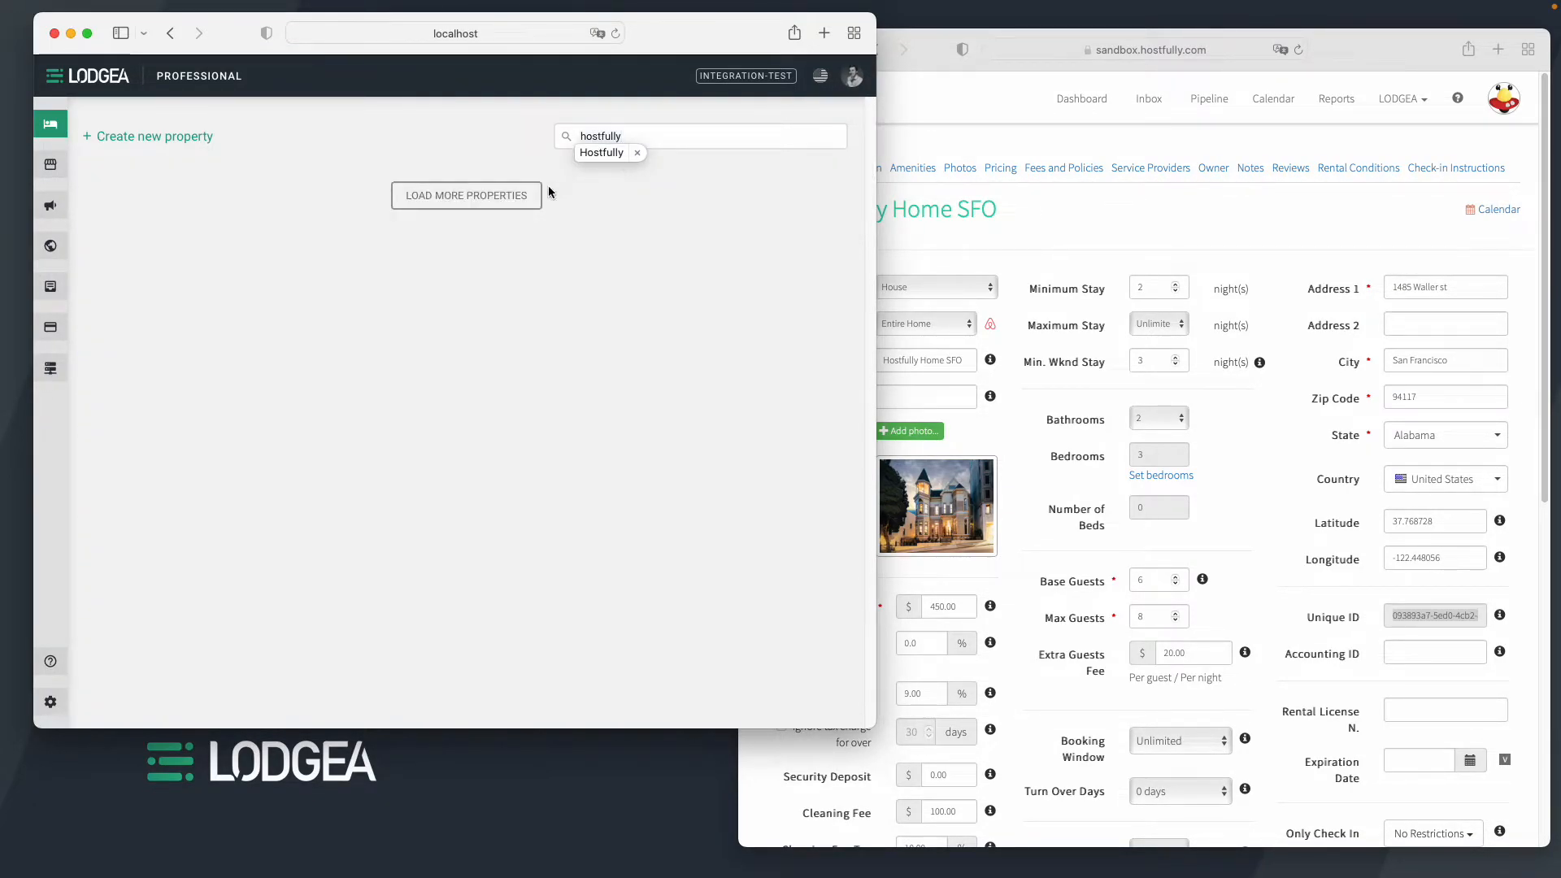
left_click(478, 198)
left_click(427, 186)
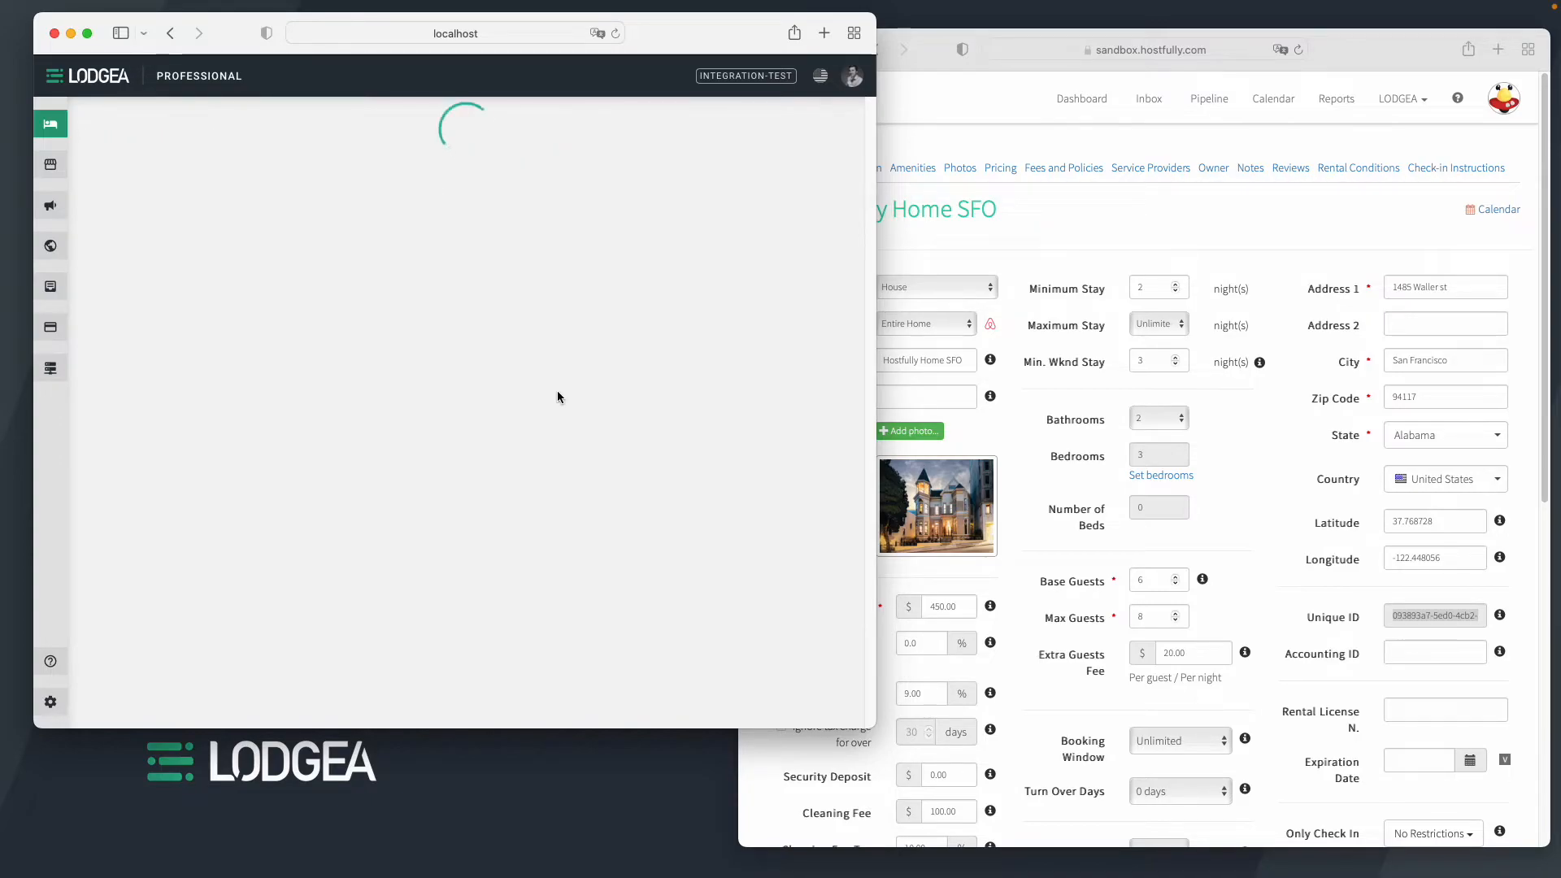
Step: Look through the general information and guest requirements of the Victorian House property
scroll(719, 361, "down", 1)
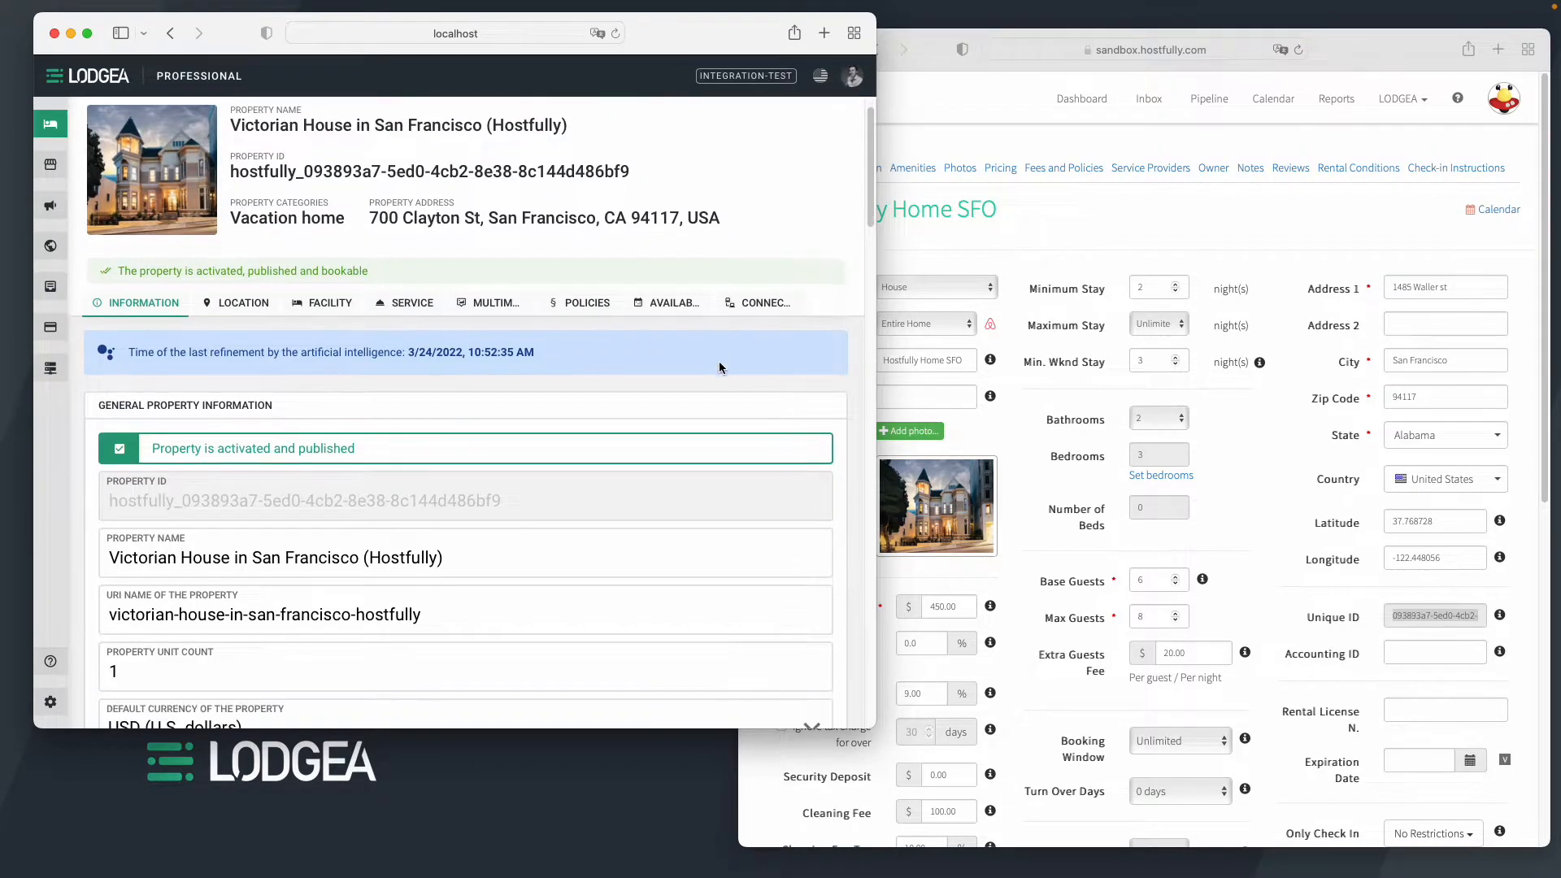
scroll(720, 363, "down", 10)
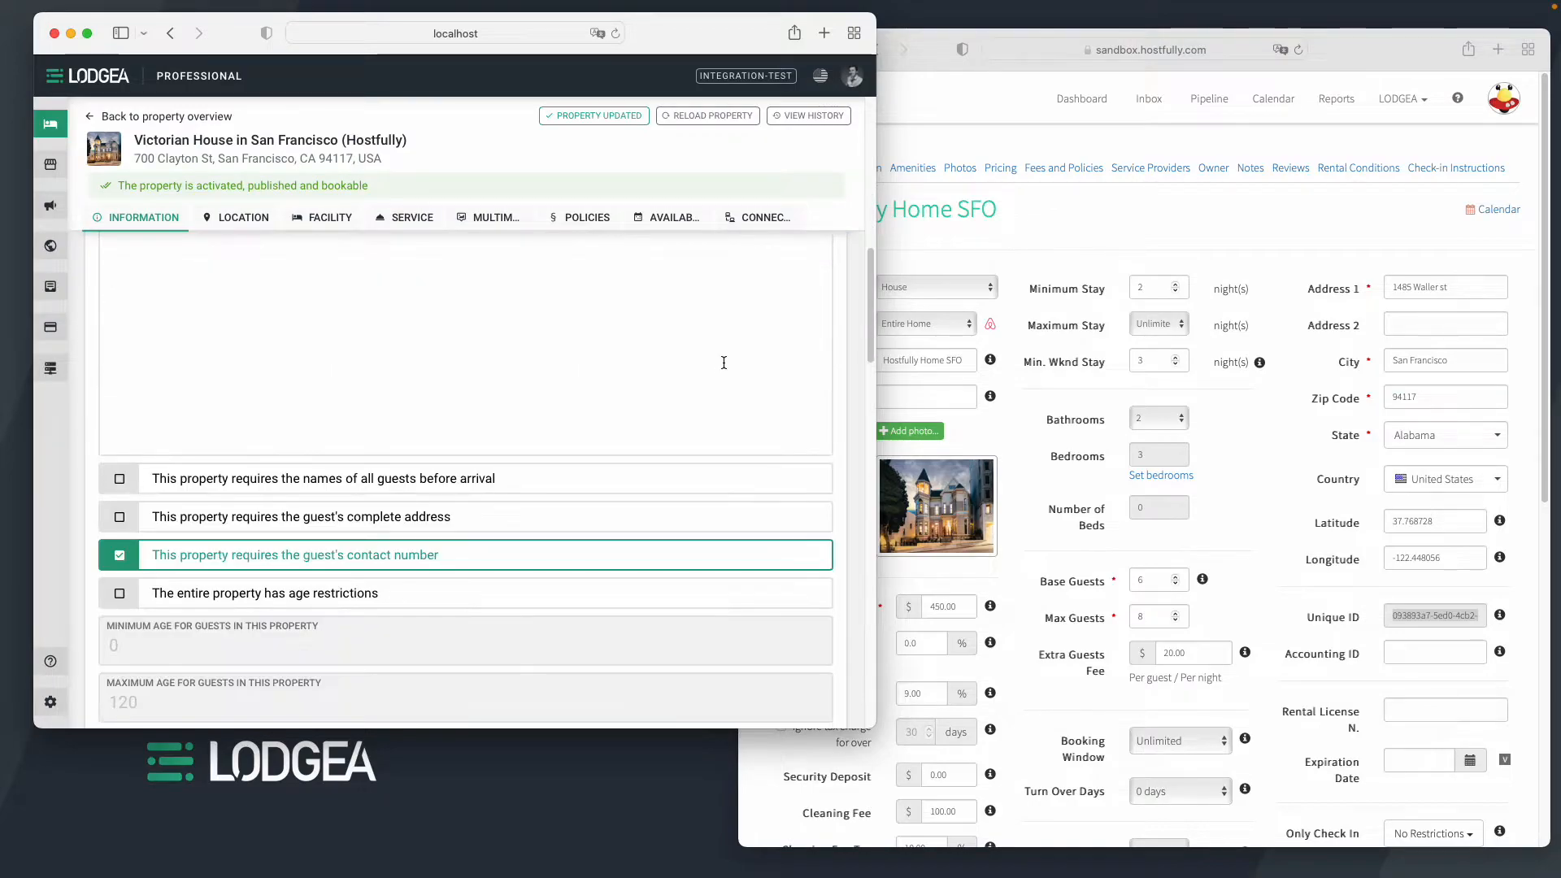
scroll(723, 363, "up", 10)
Step: Examine the rate calendar and length-of-stay prices of the Victorian House product in a widened window, and close the product
left_click(661, 358)
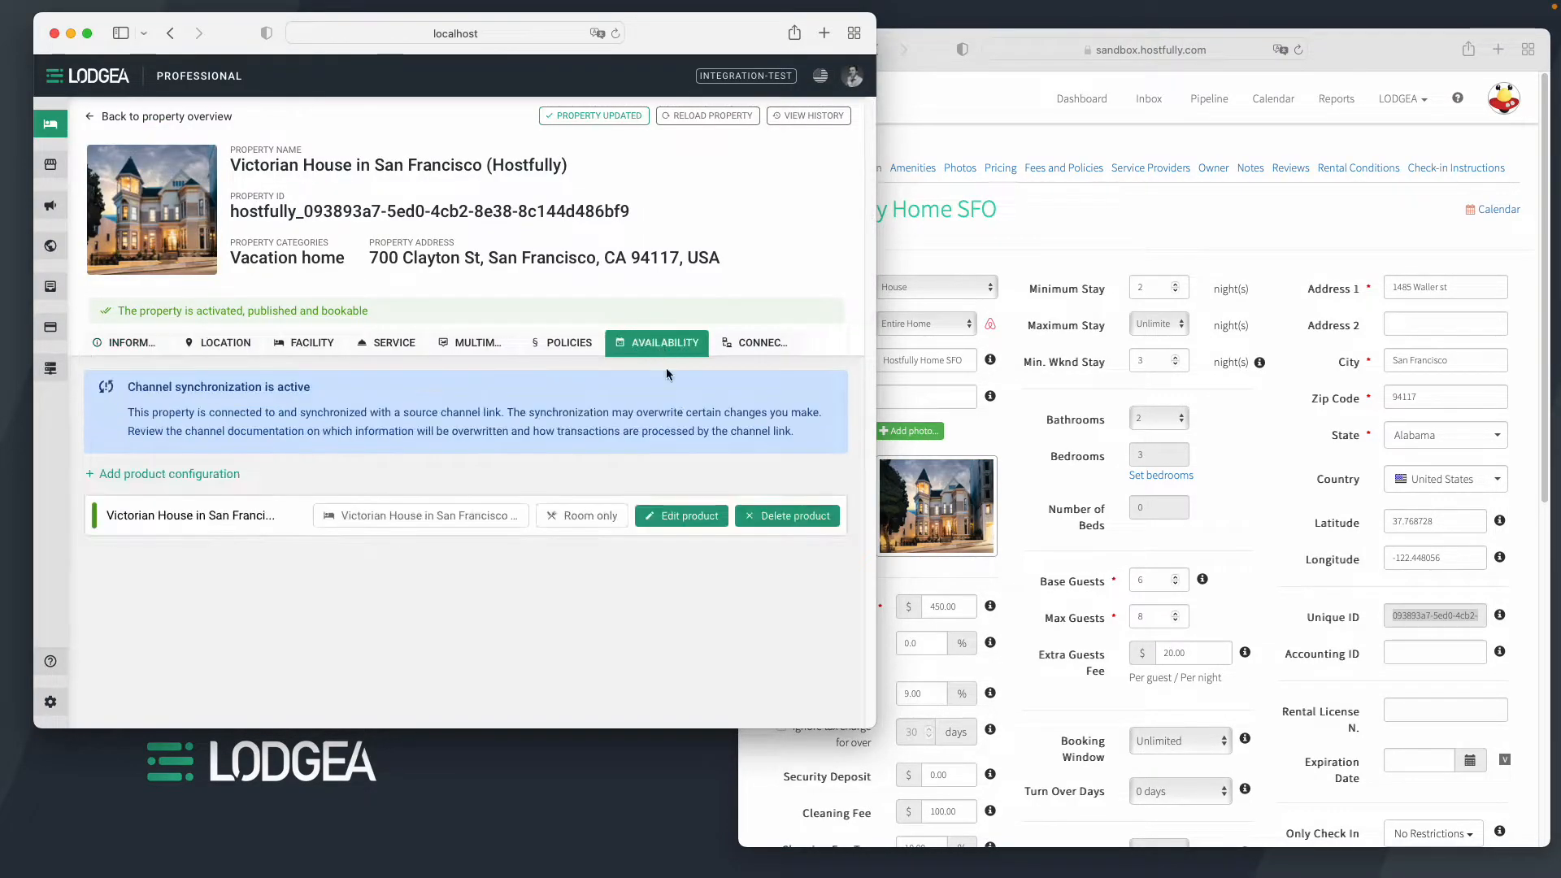
left_click(682, 516)
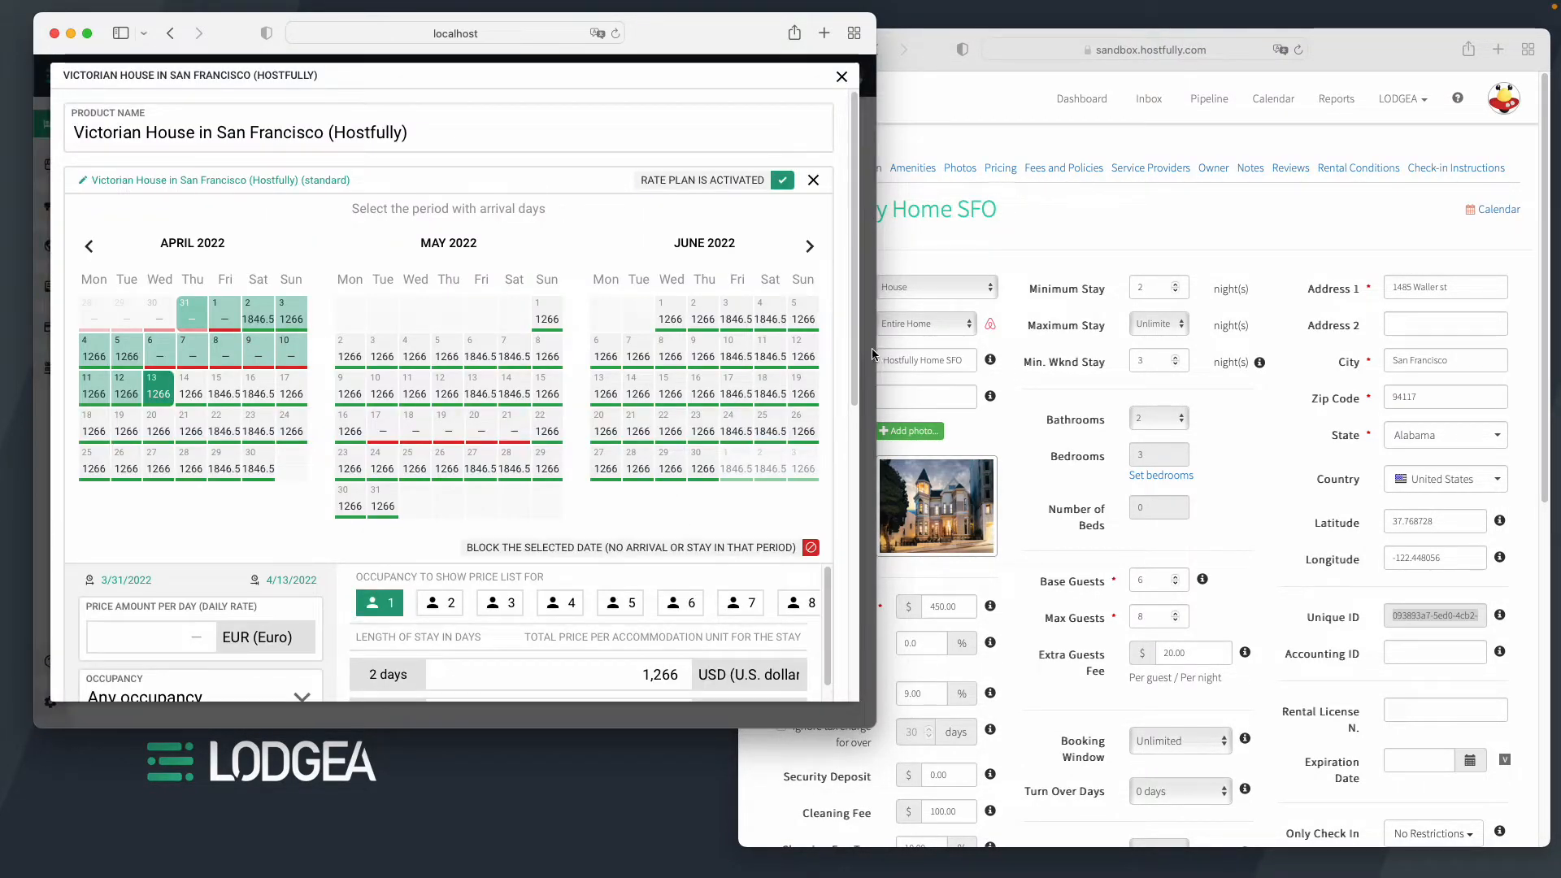
left_click_drag(872, 353, 1085, 345)
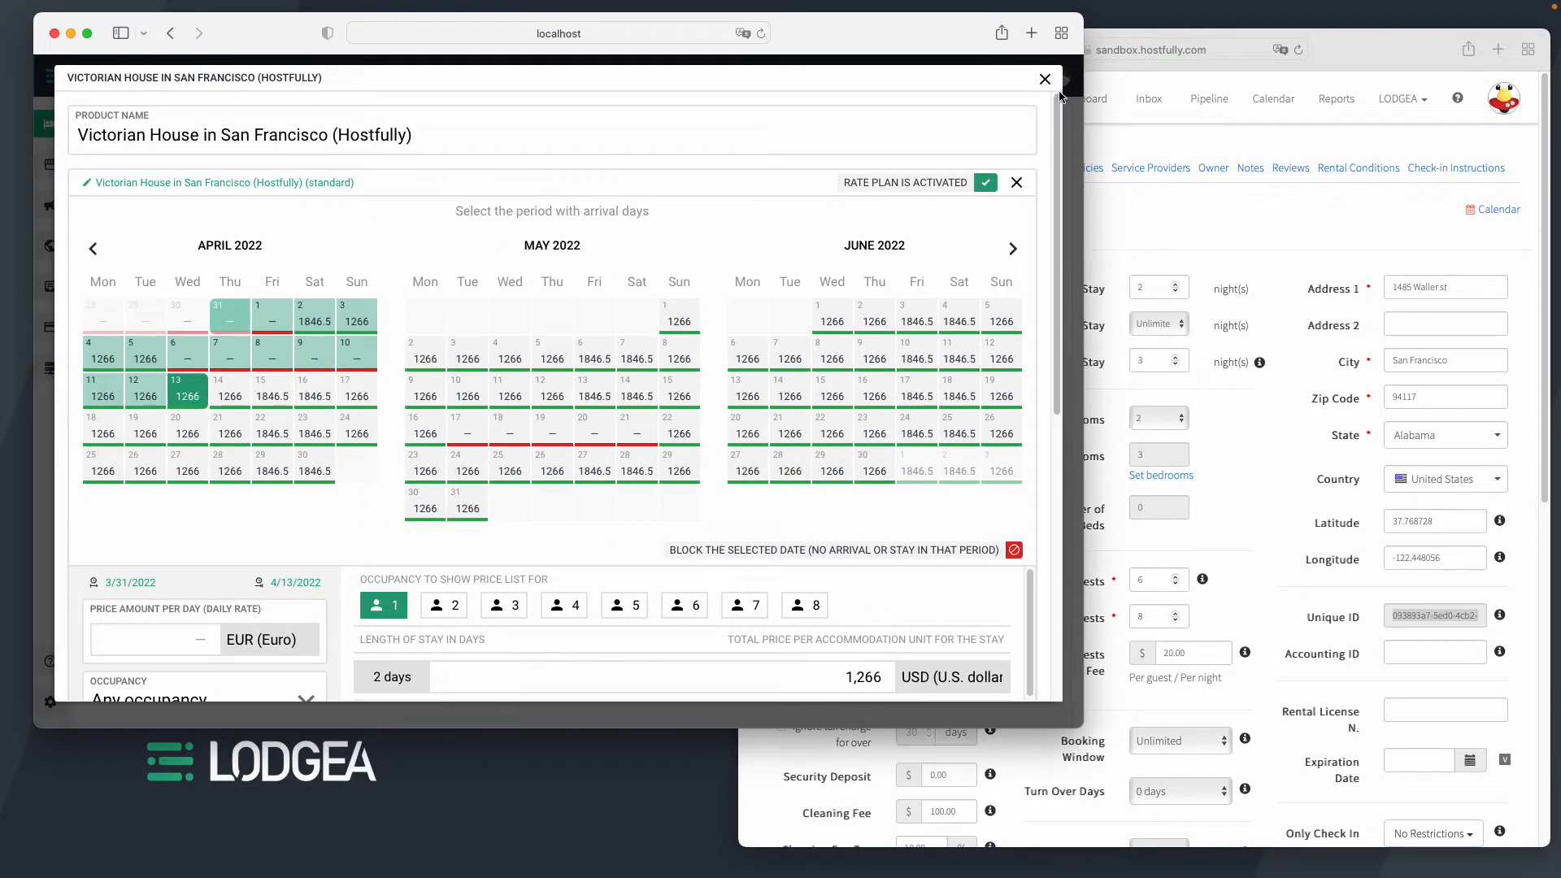
scroll(838, 252, "down", 5)
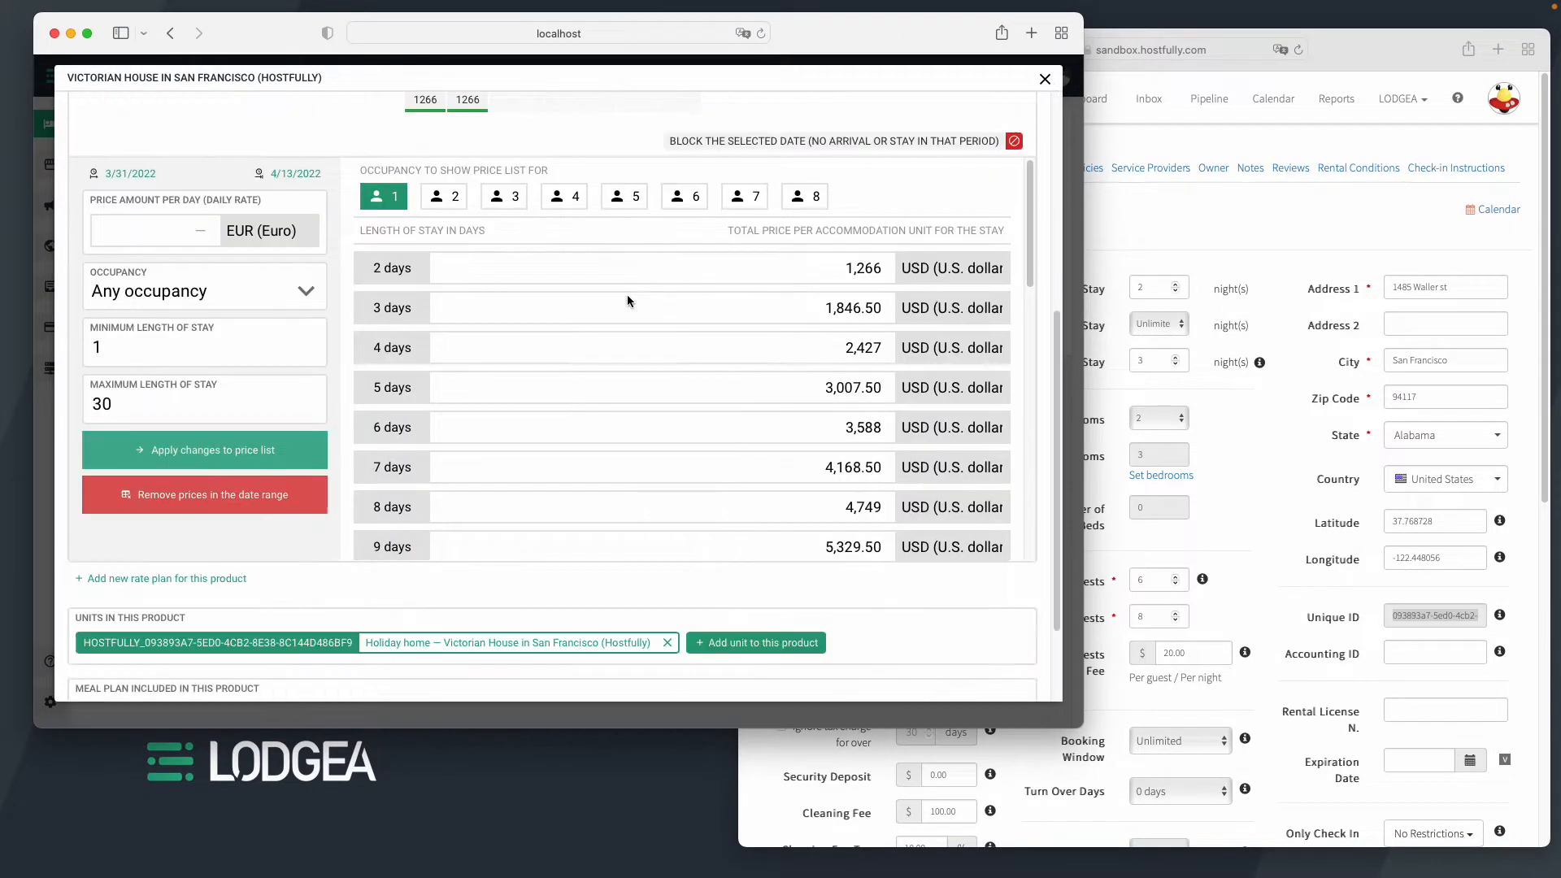
left_click(1045, 81)
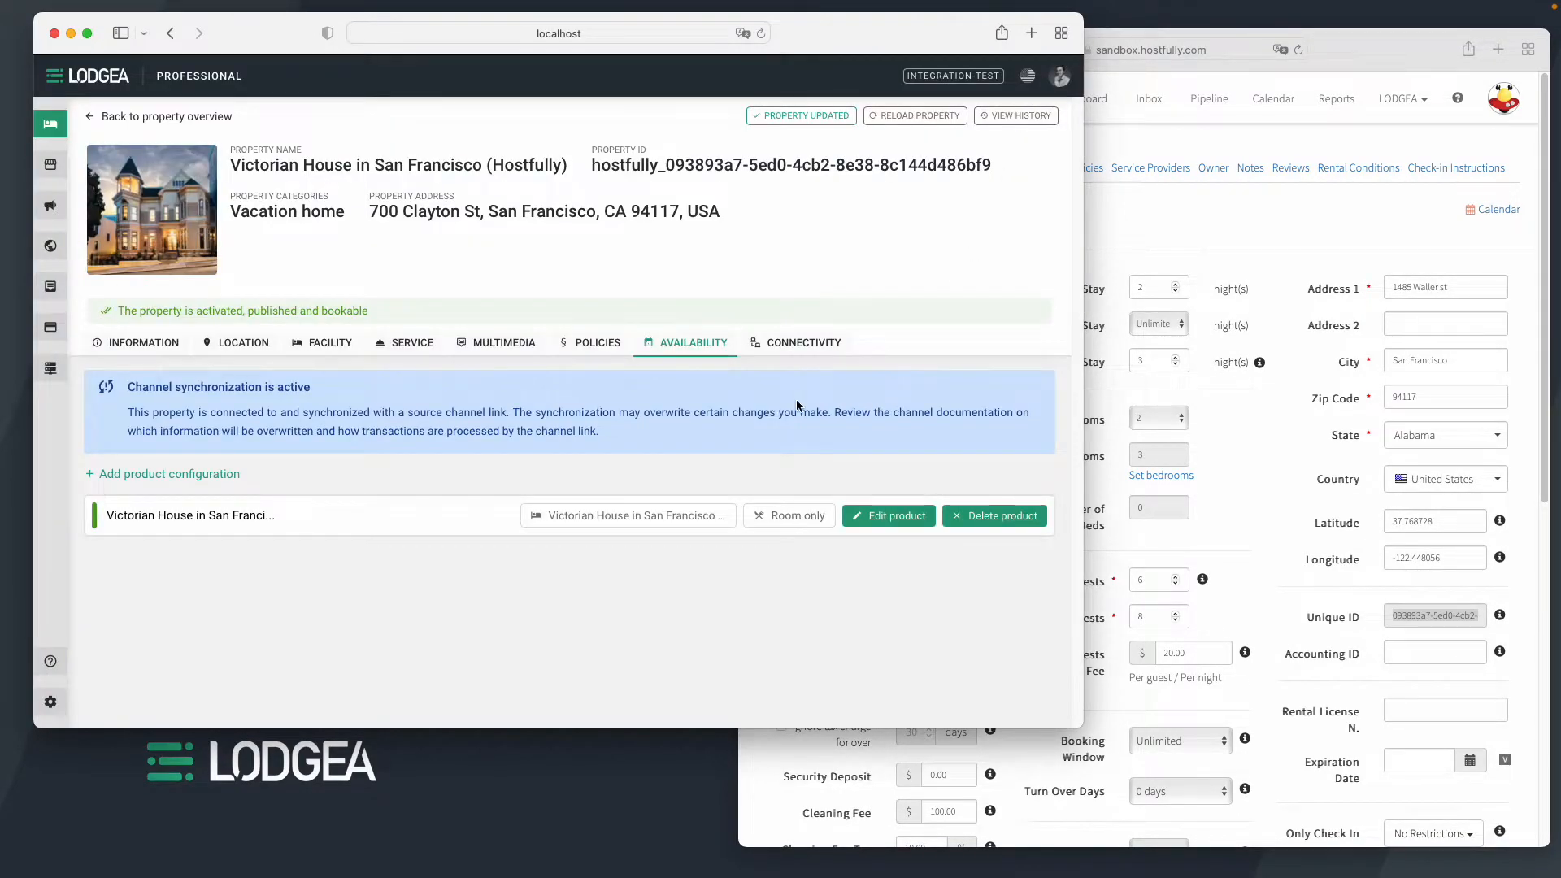
Step: Look through the property's and holiday home's media and the AI amenity recommendations
left_click(520, 356)
scroll(618, 460, "down", 4)
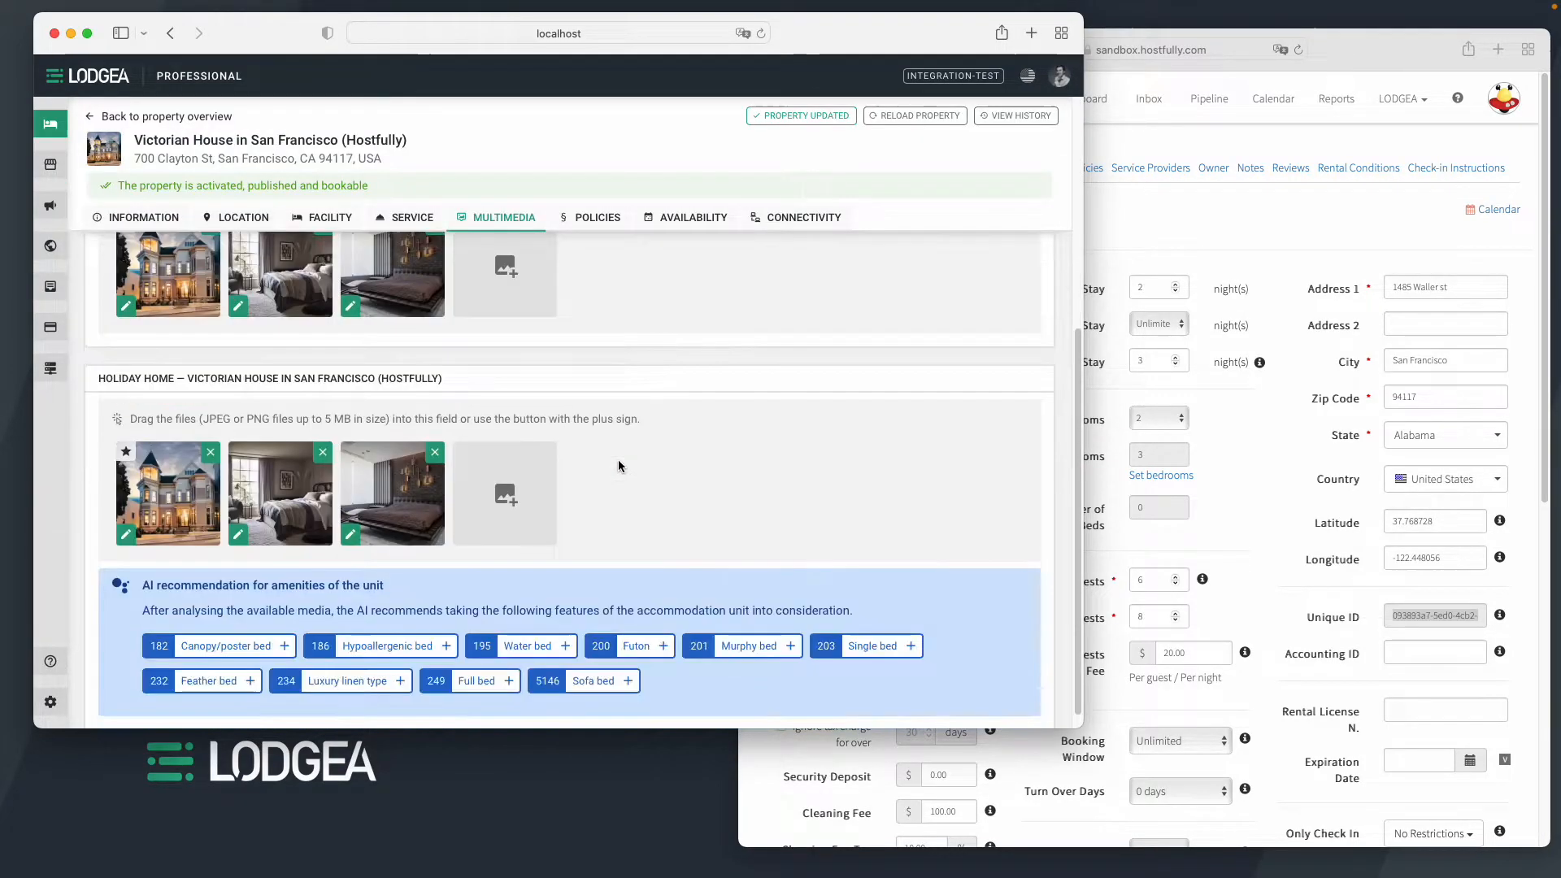
scroll(556, 403, "up", 5)
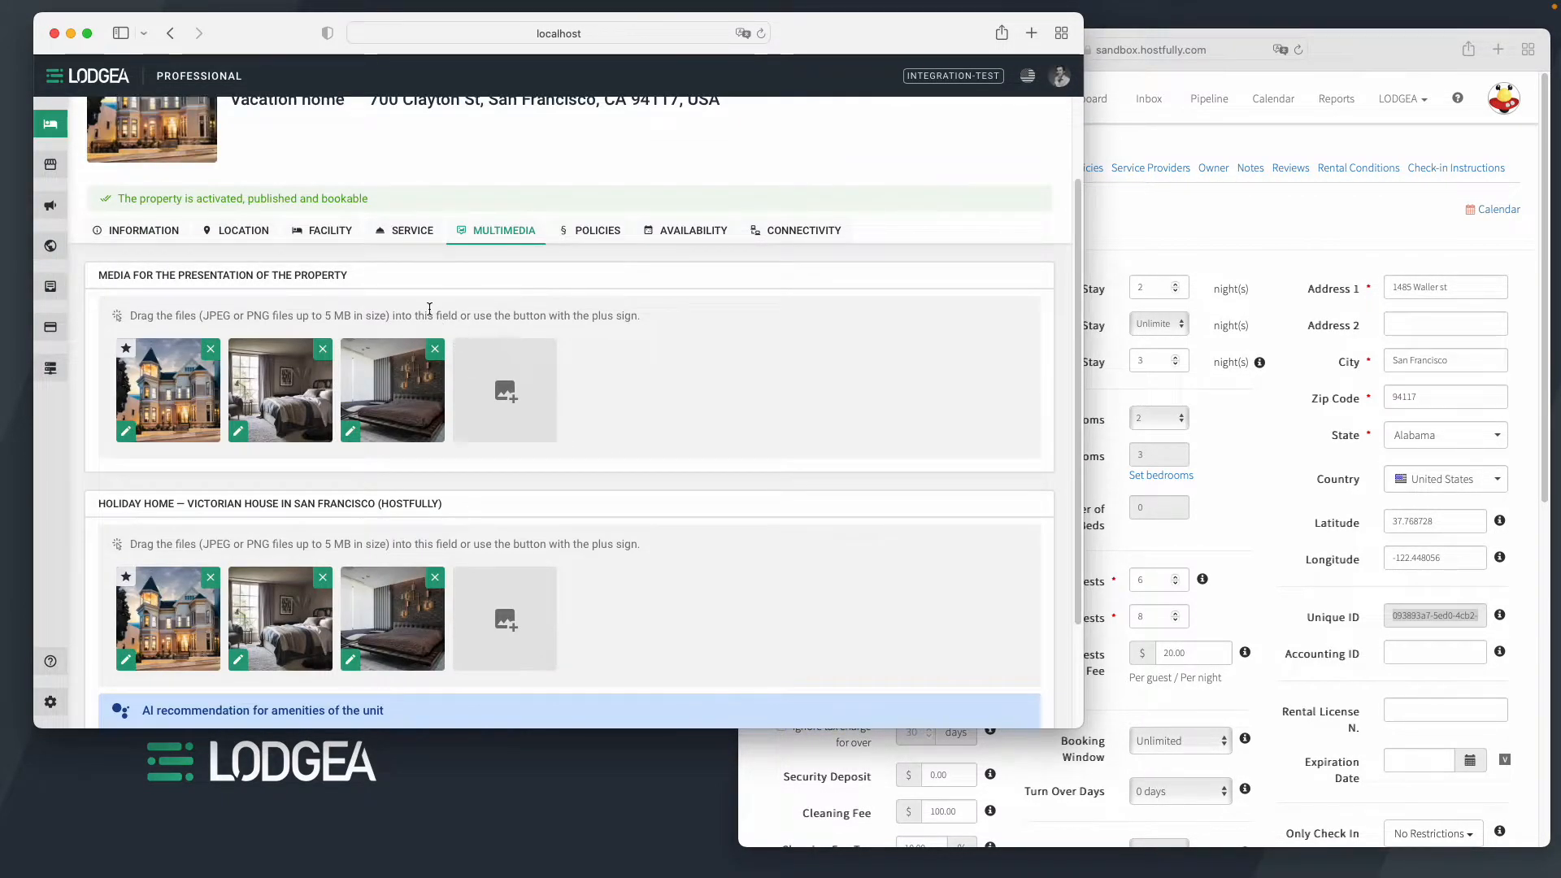
scroll(431, 309, "up", 2)
Step: Review the property information of the Victorian House, including its description in English
left_click(145, 342)
scroll(455, 423, "down", 7)
scroll(497, 419, "down", 2)
scroll(408, 403, "up", 7)
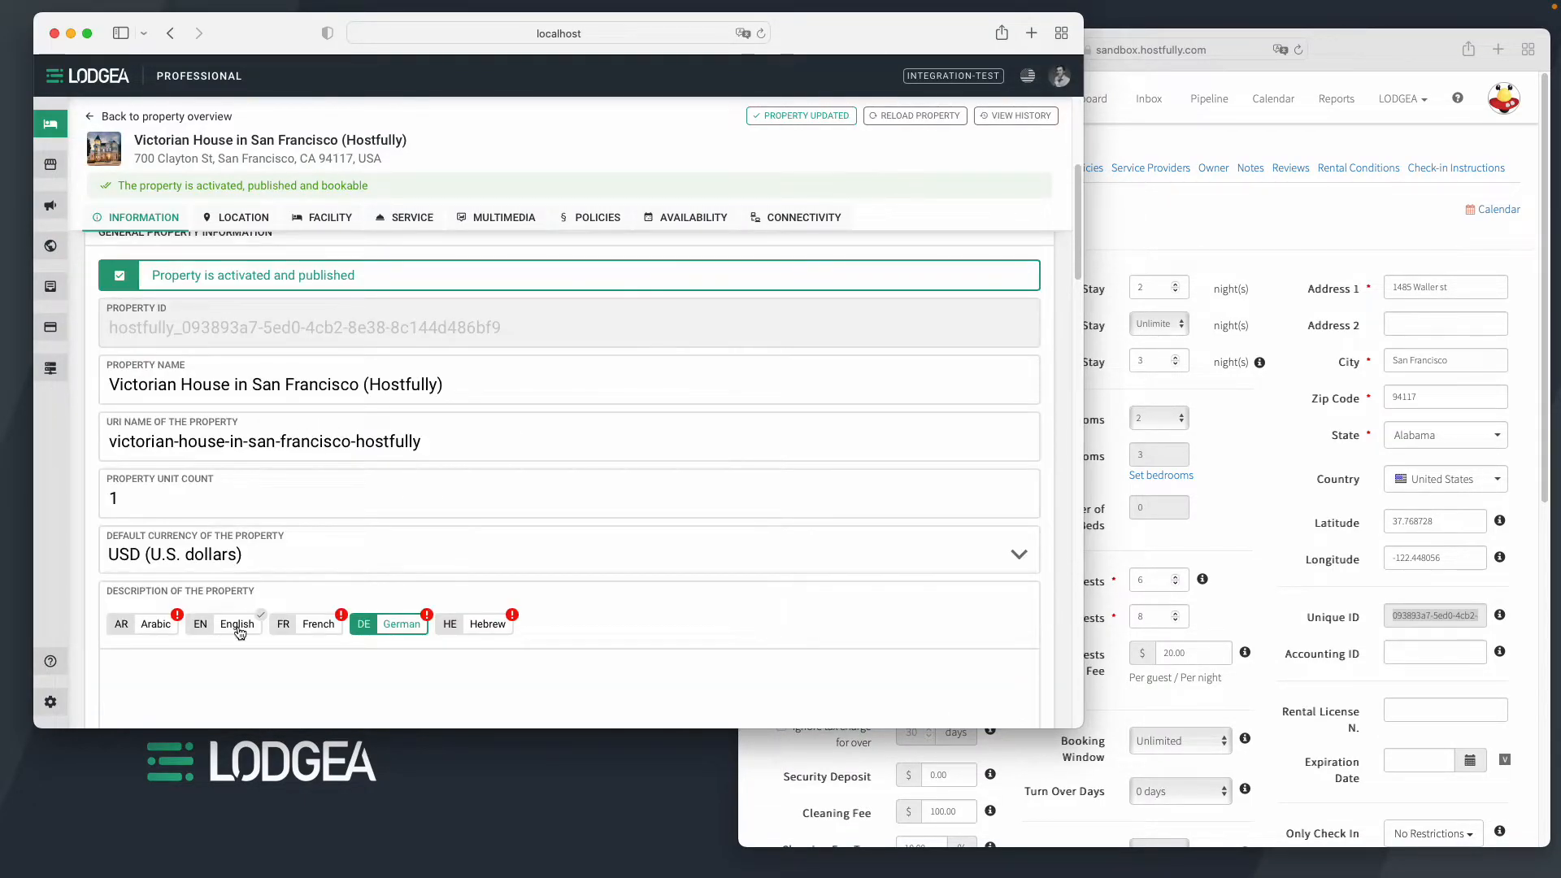
left_click(238, 624)
scroll(483, 474, "down", 5)
scroll(490, 478, "up", 3)
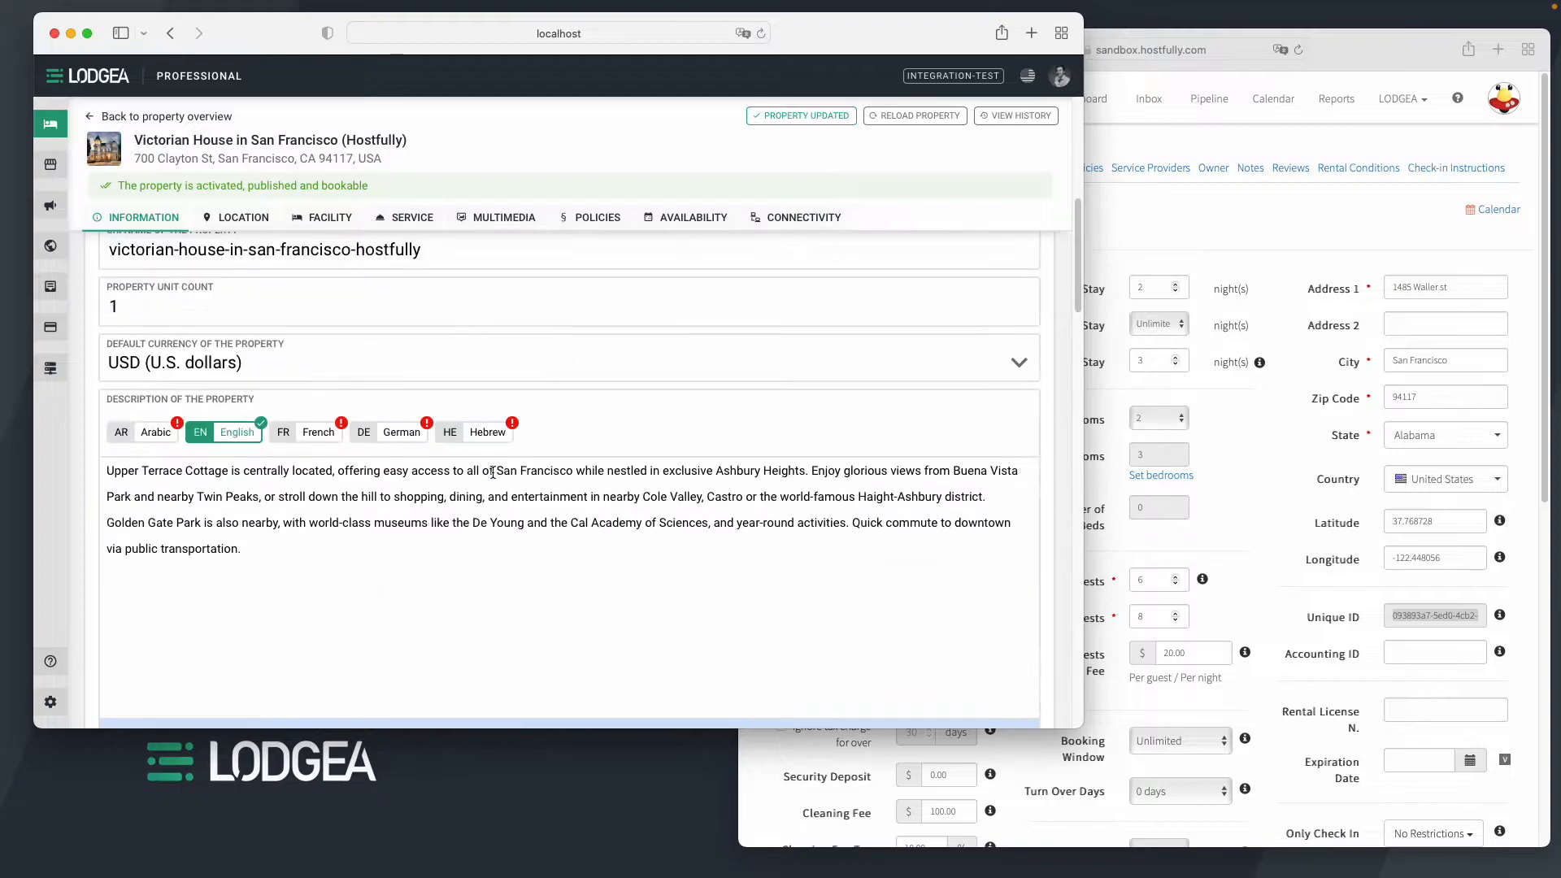
scroll(493, 470, "up", 10)
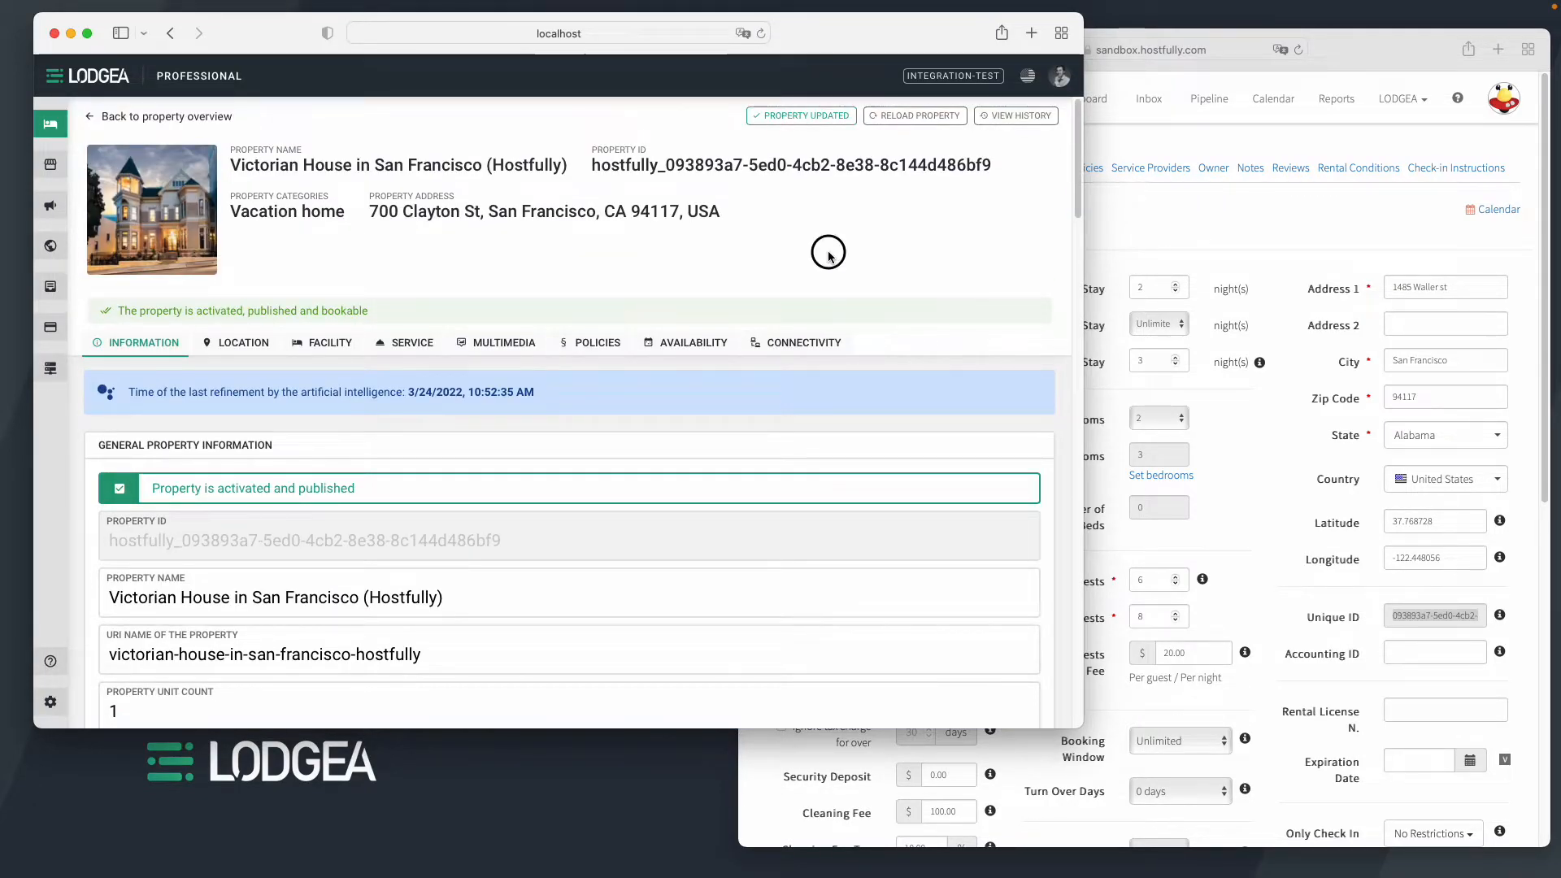
Step: Open integration-test.lodgeasite.net in a new browser window and accept its cookies
key("super+n")
type("int")
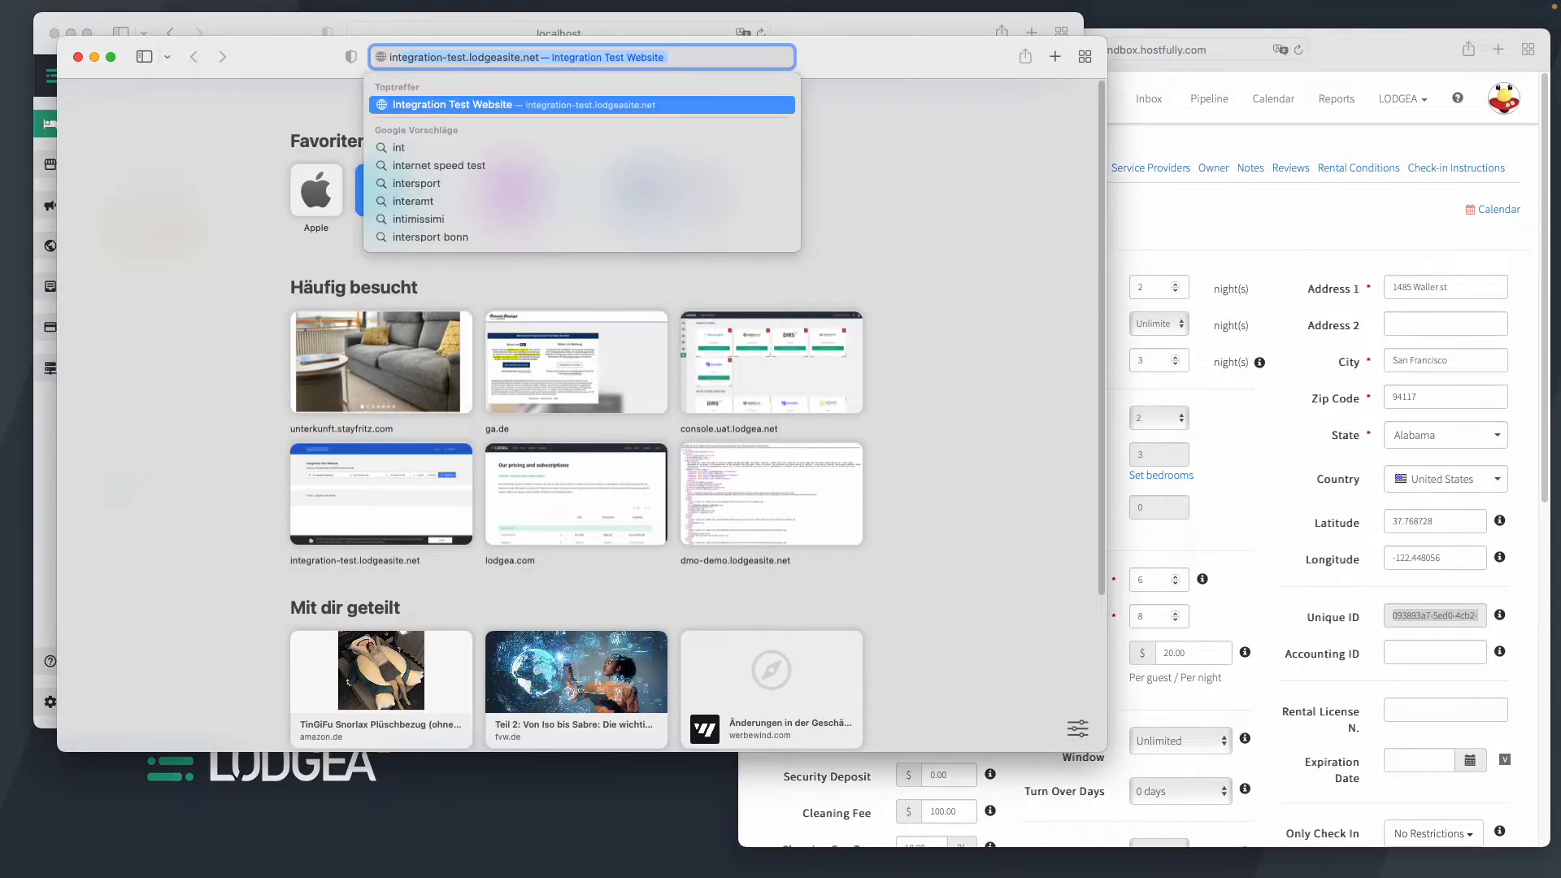
key("Return")
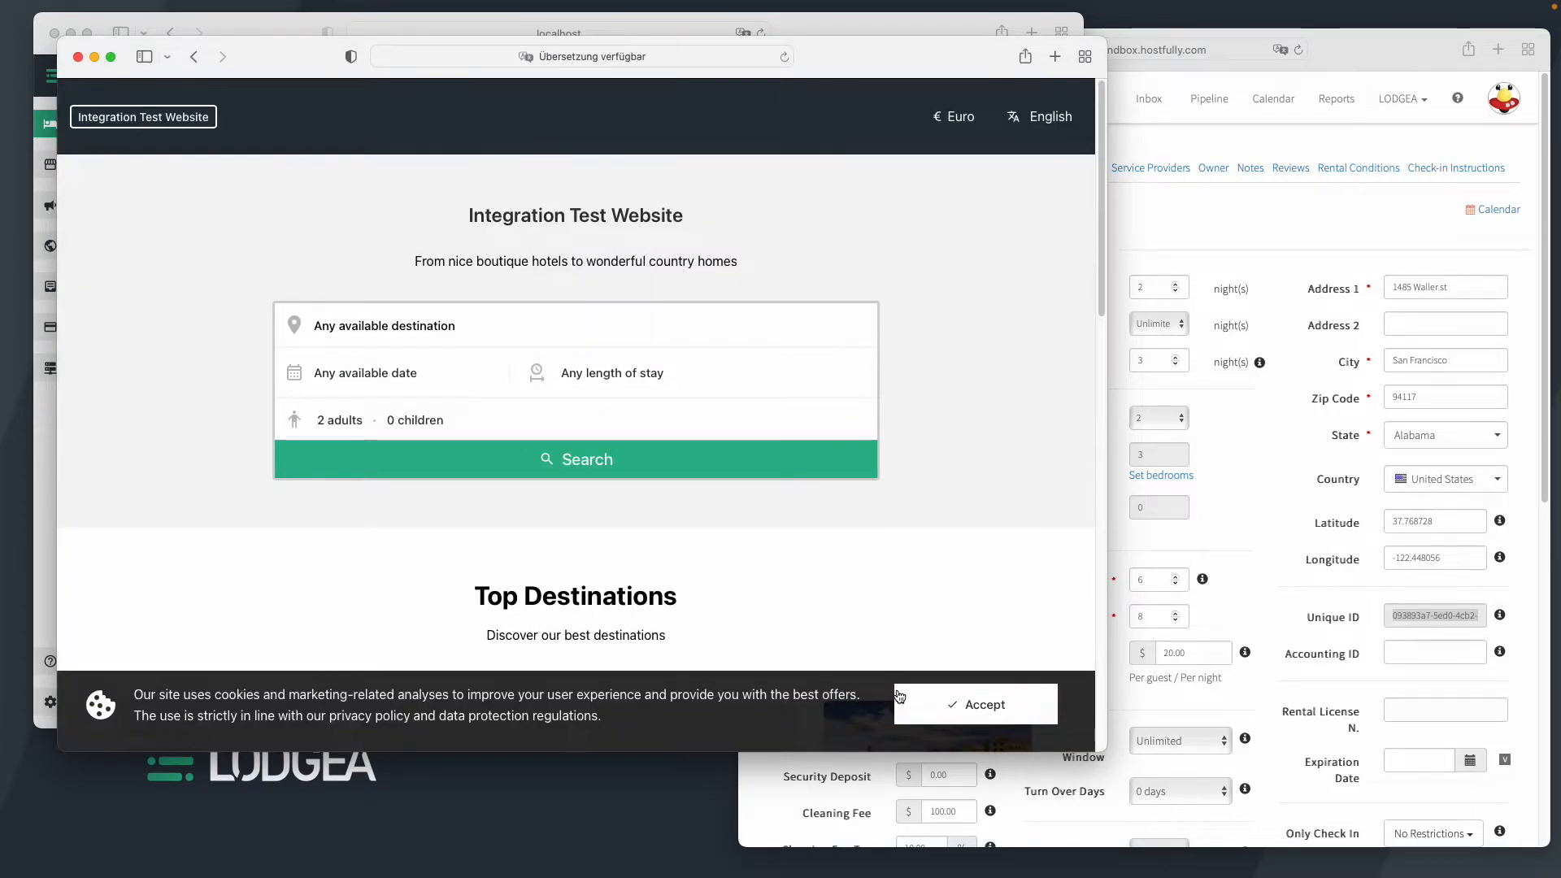
left_click(965, 704)
Step: Search the Integration Test Website for accommodation at any available destination and date for 2 adults, and widen the browser window
left_click(600, 459)
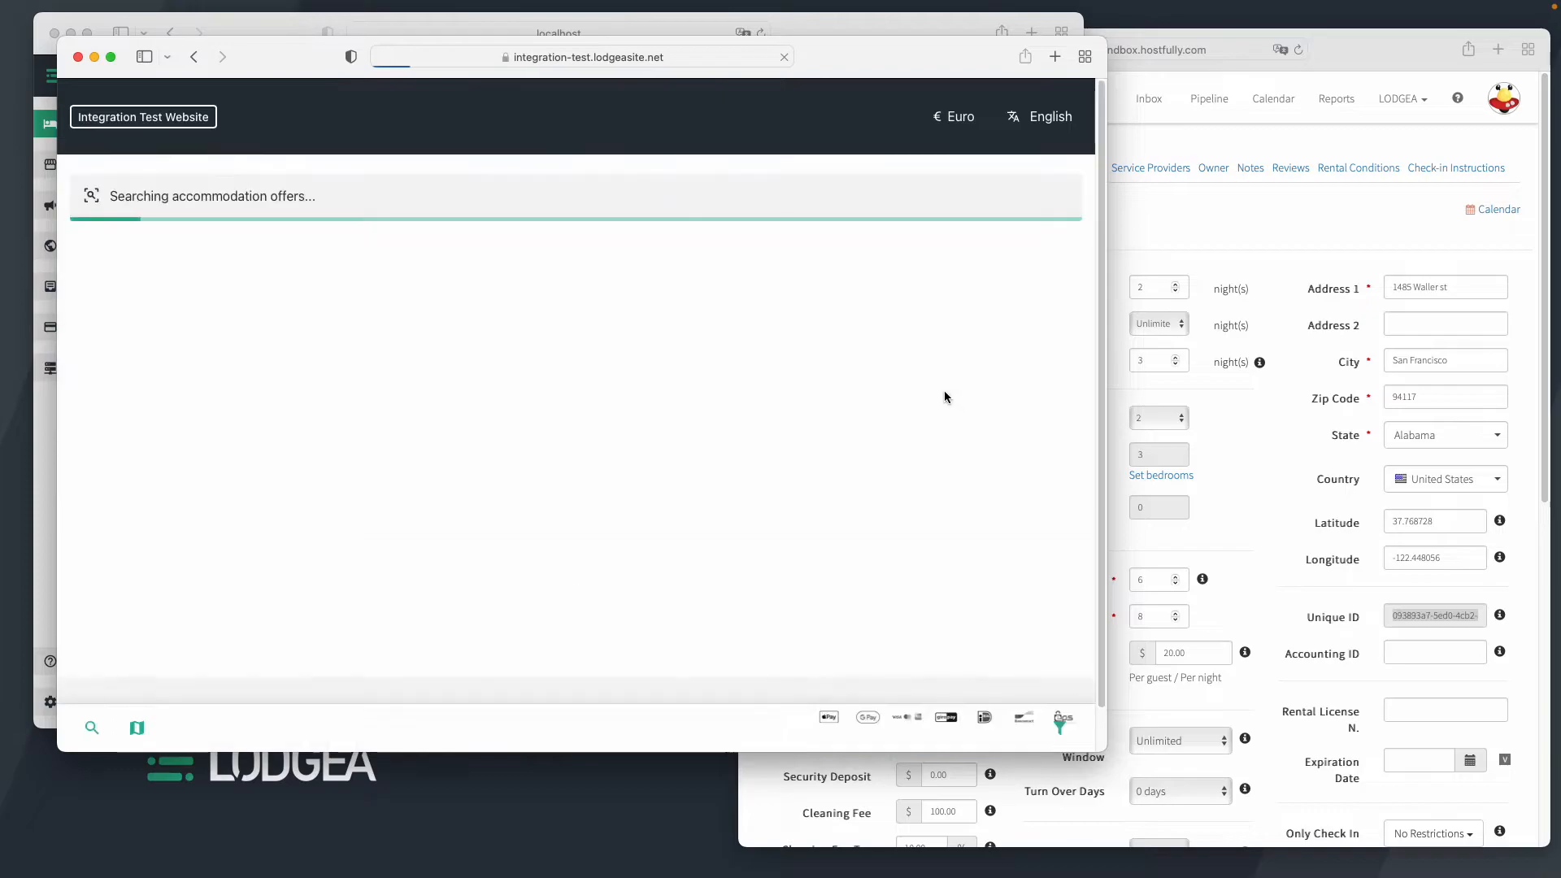
left_click_drag(1106, 342, 1244, 341)
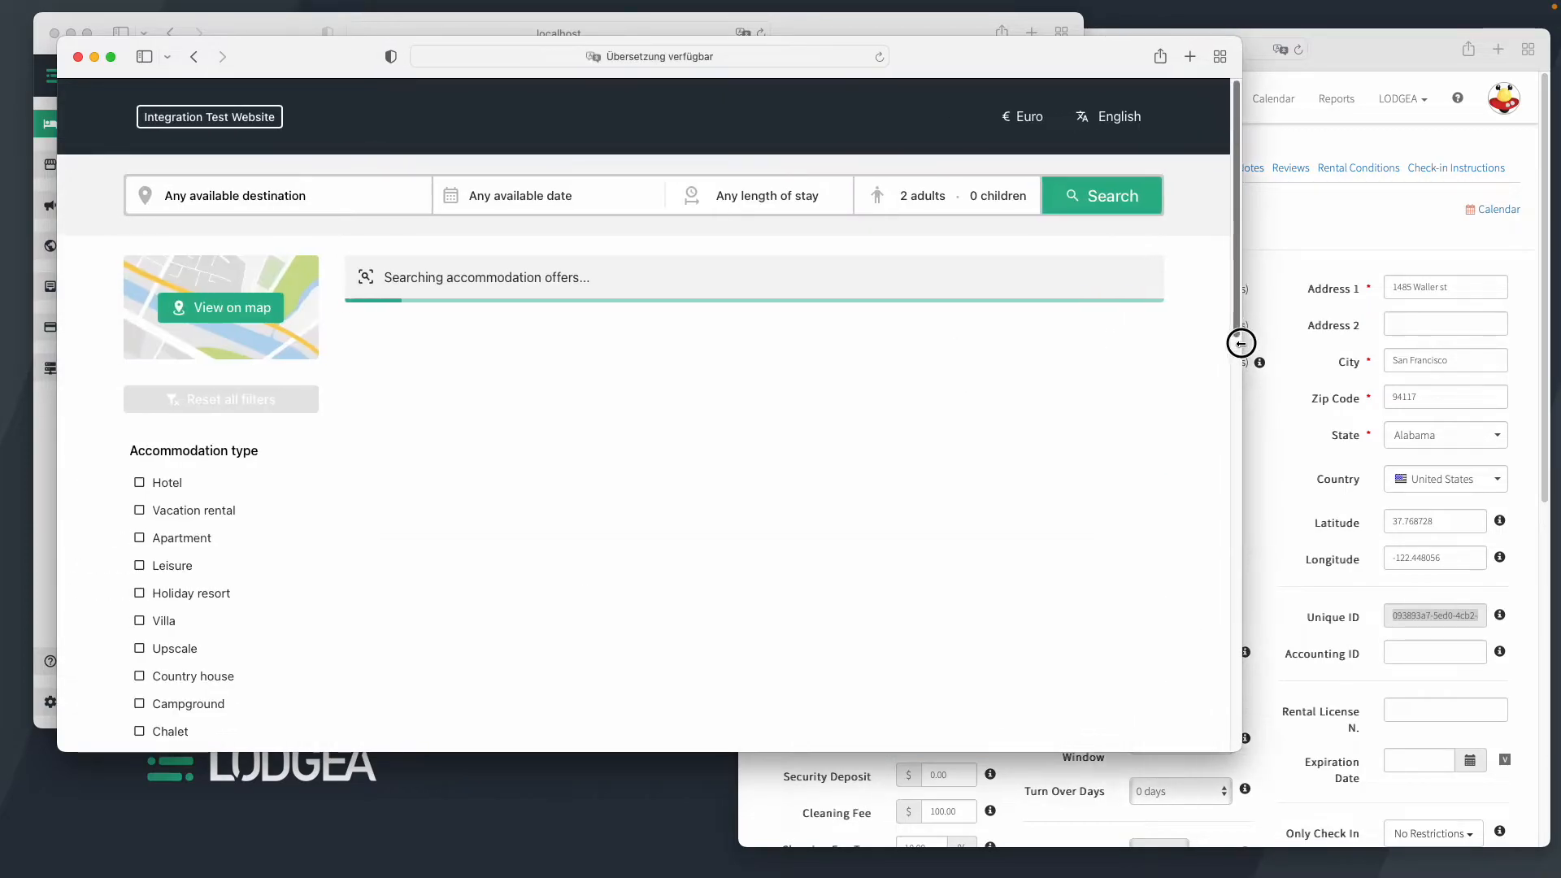
Step: Find Victorian House in San Francisco (Hostfully) in the accommodation results and open its offers
scroll(935, 389, "down", 10)
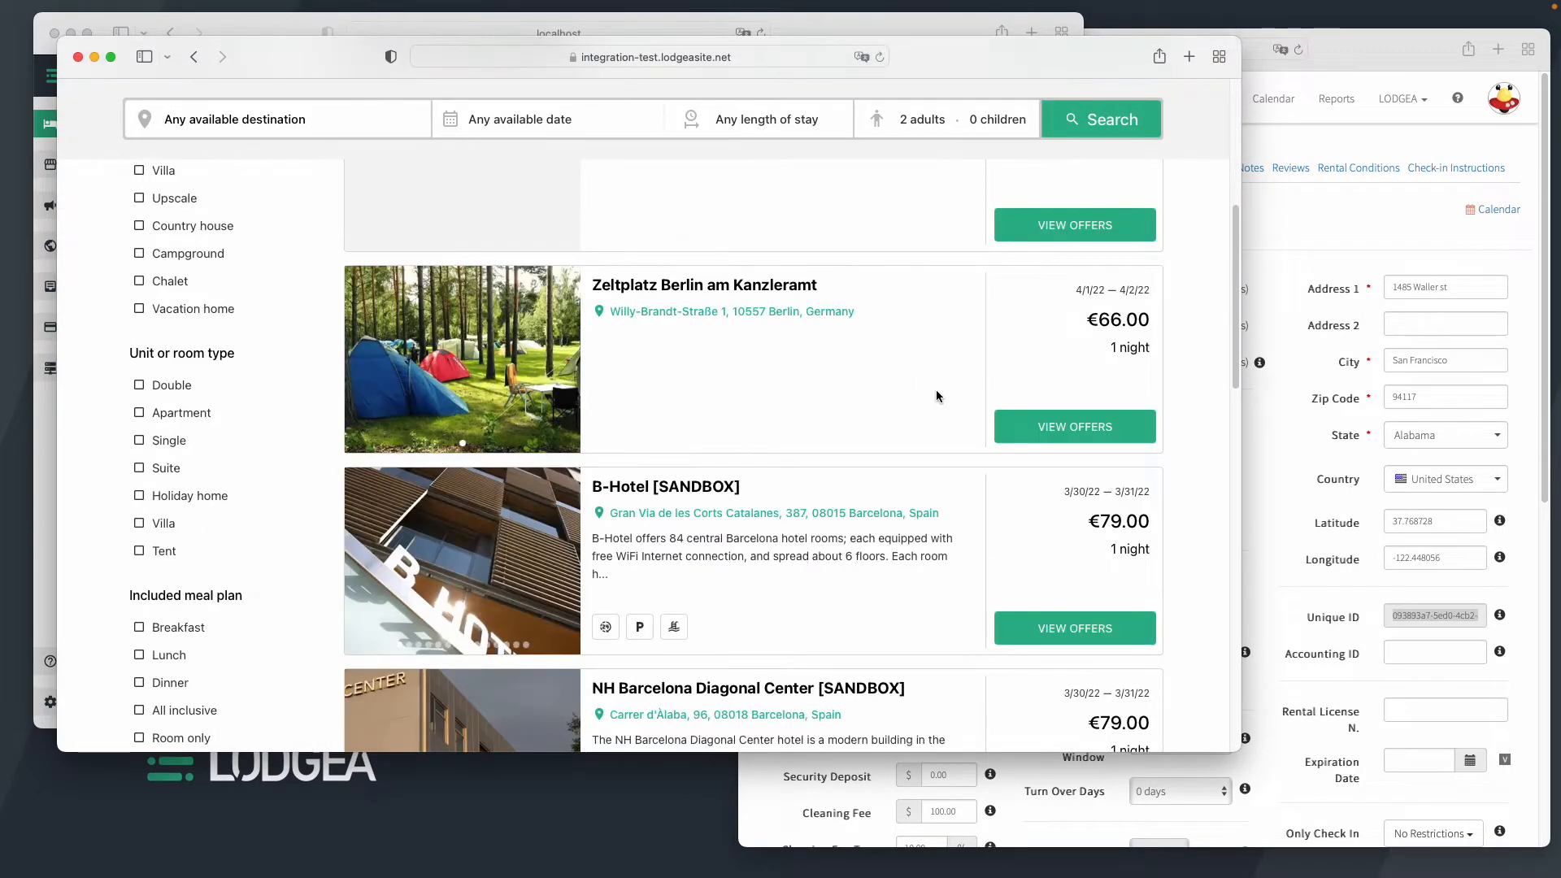
scroll(937, 392, "down", 15)
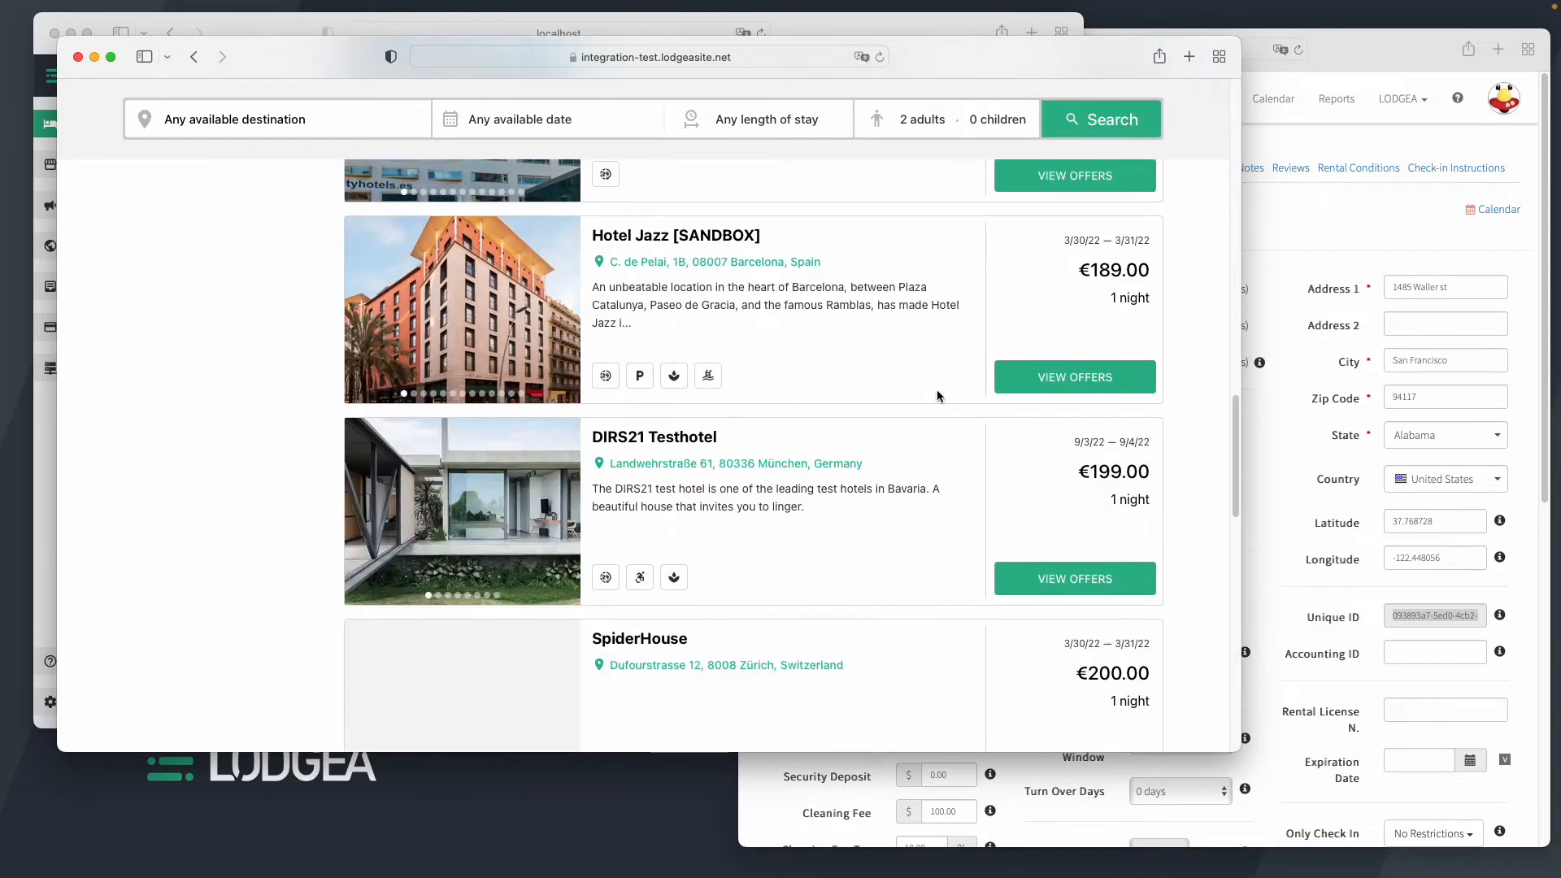
scroll(937, 390, "down", 8)
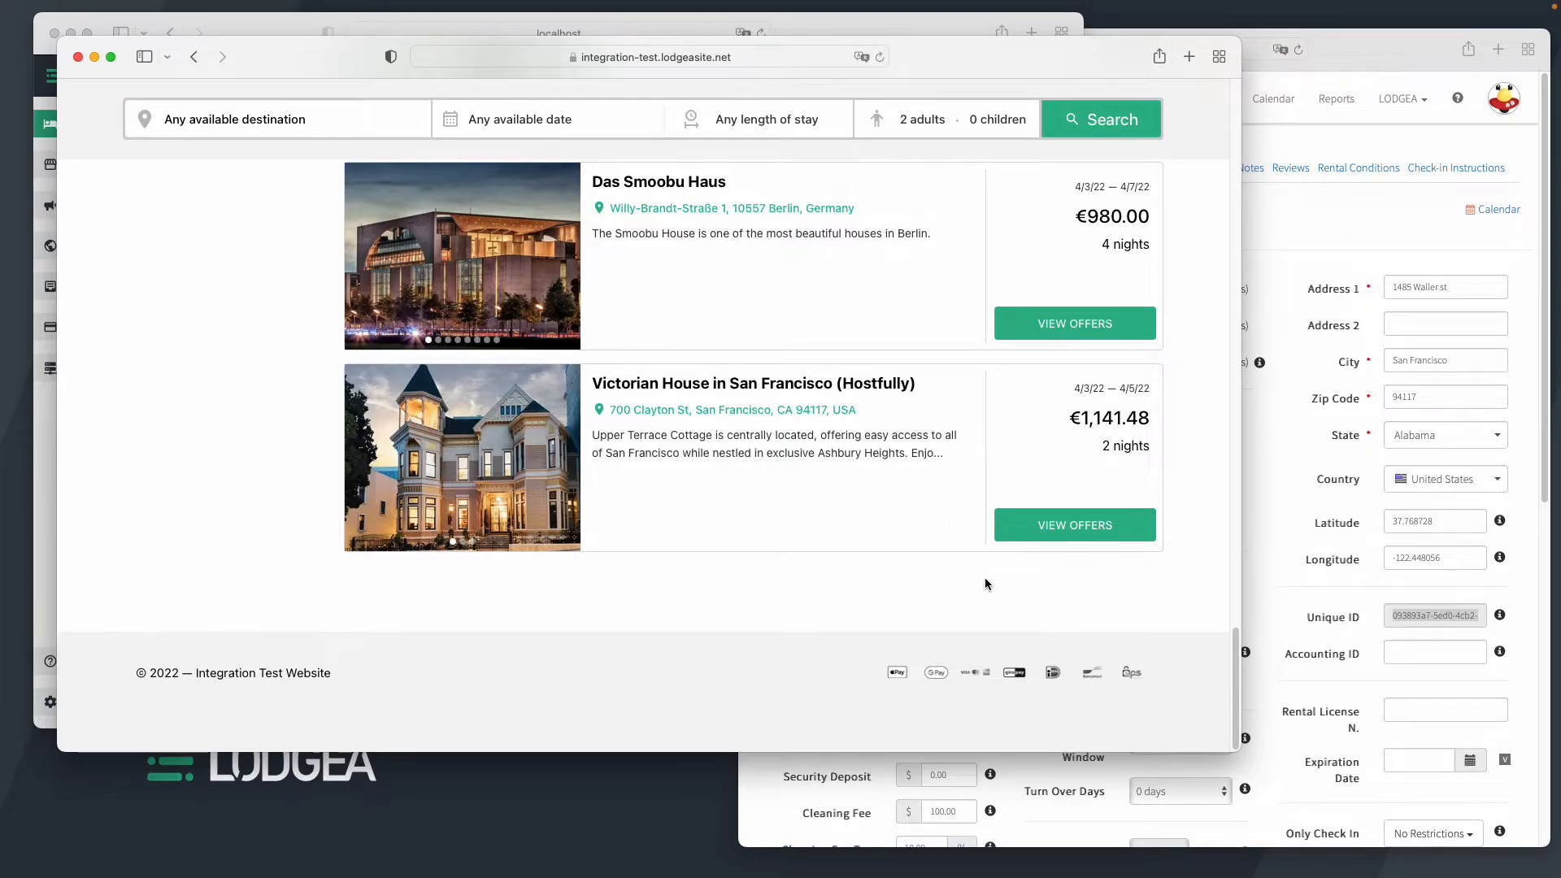
left_click(1065, 527)
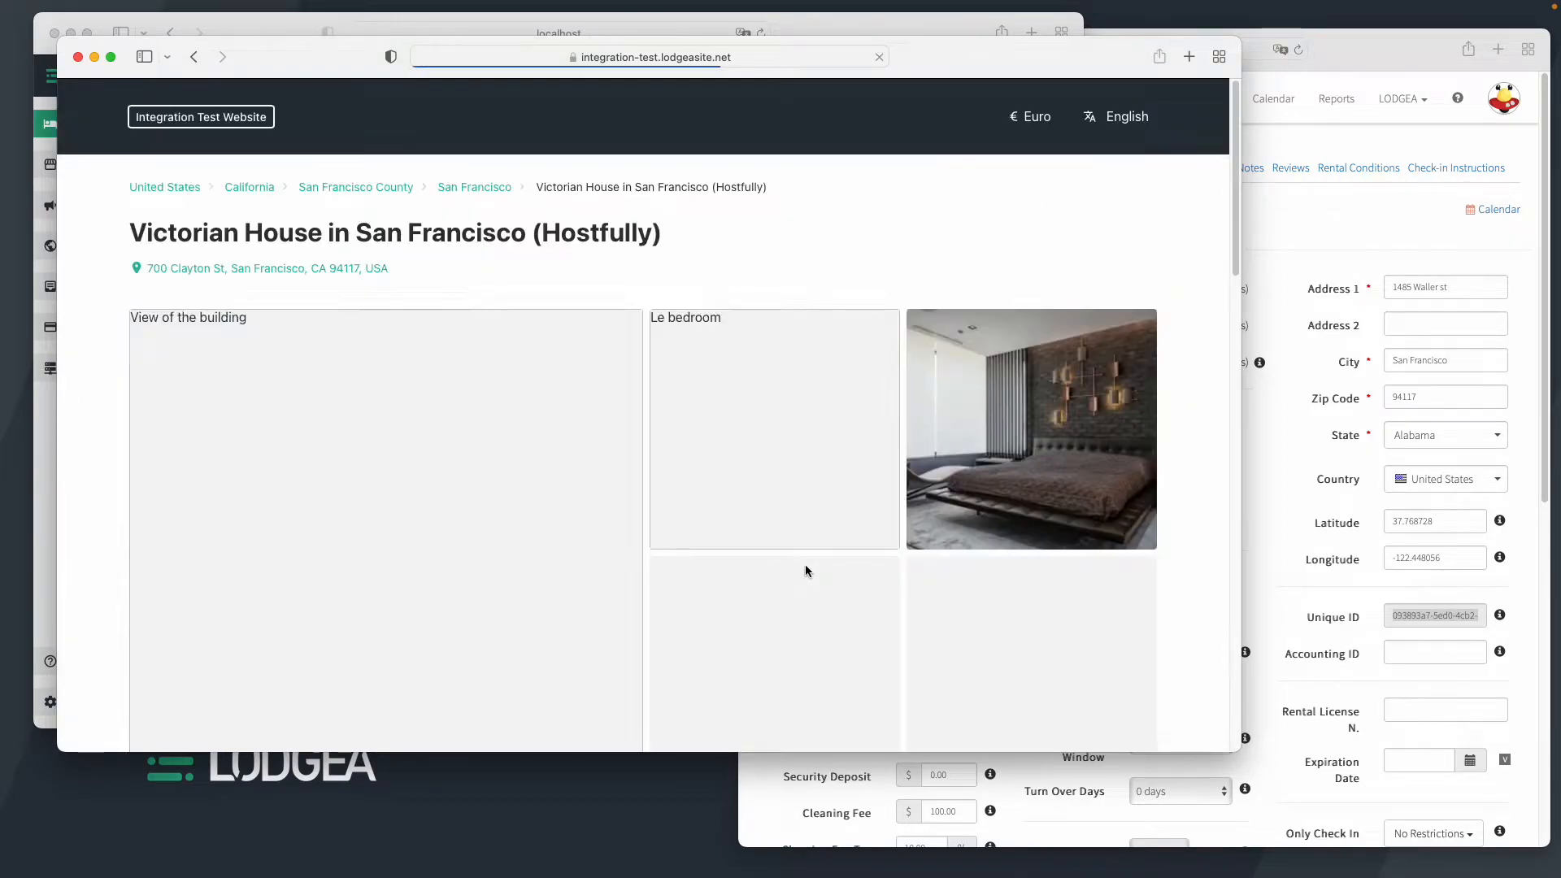
Step: View the property's full-size building photo, close the gallery, and make the browser window narrower and taller
left_click(850, 751)
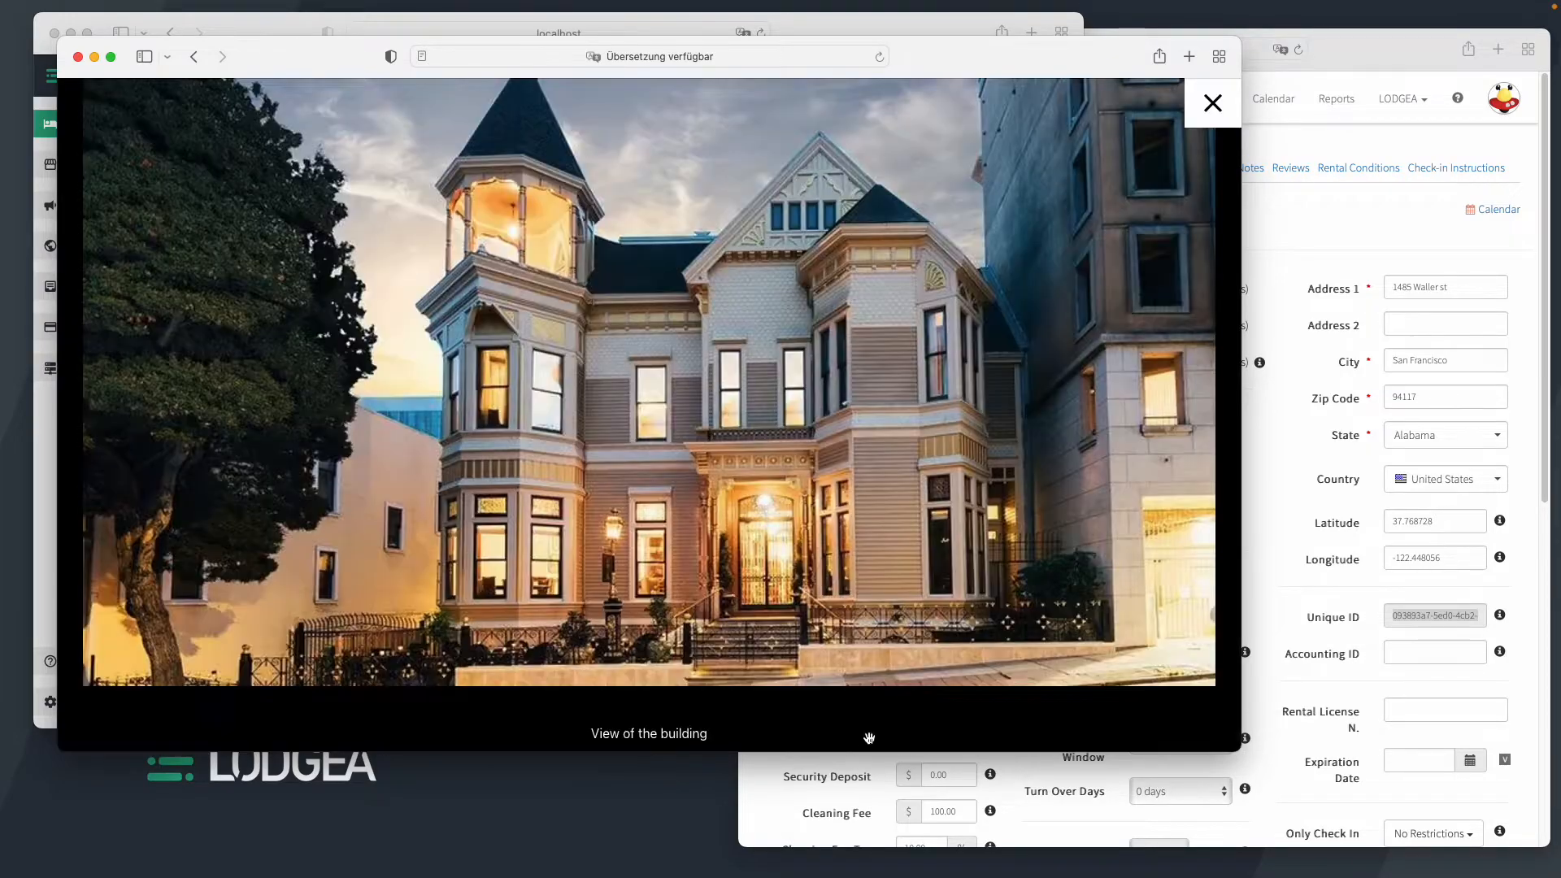
left_click(1213, 104)
left_click_drag(1240, 754, 1154, 824)
Step: Select a stay from Apr 20 to Apr 24, 2022 for the Victorian House and proceed to booking
scroll(773, 325, "down", 10)
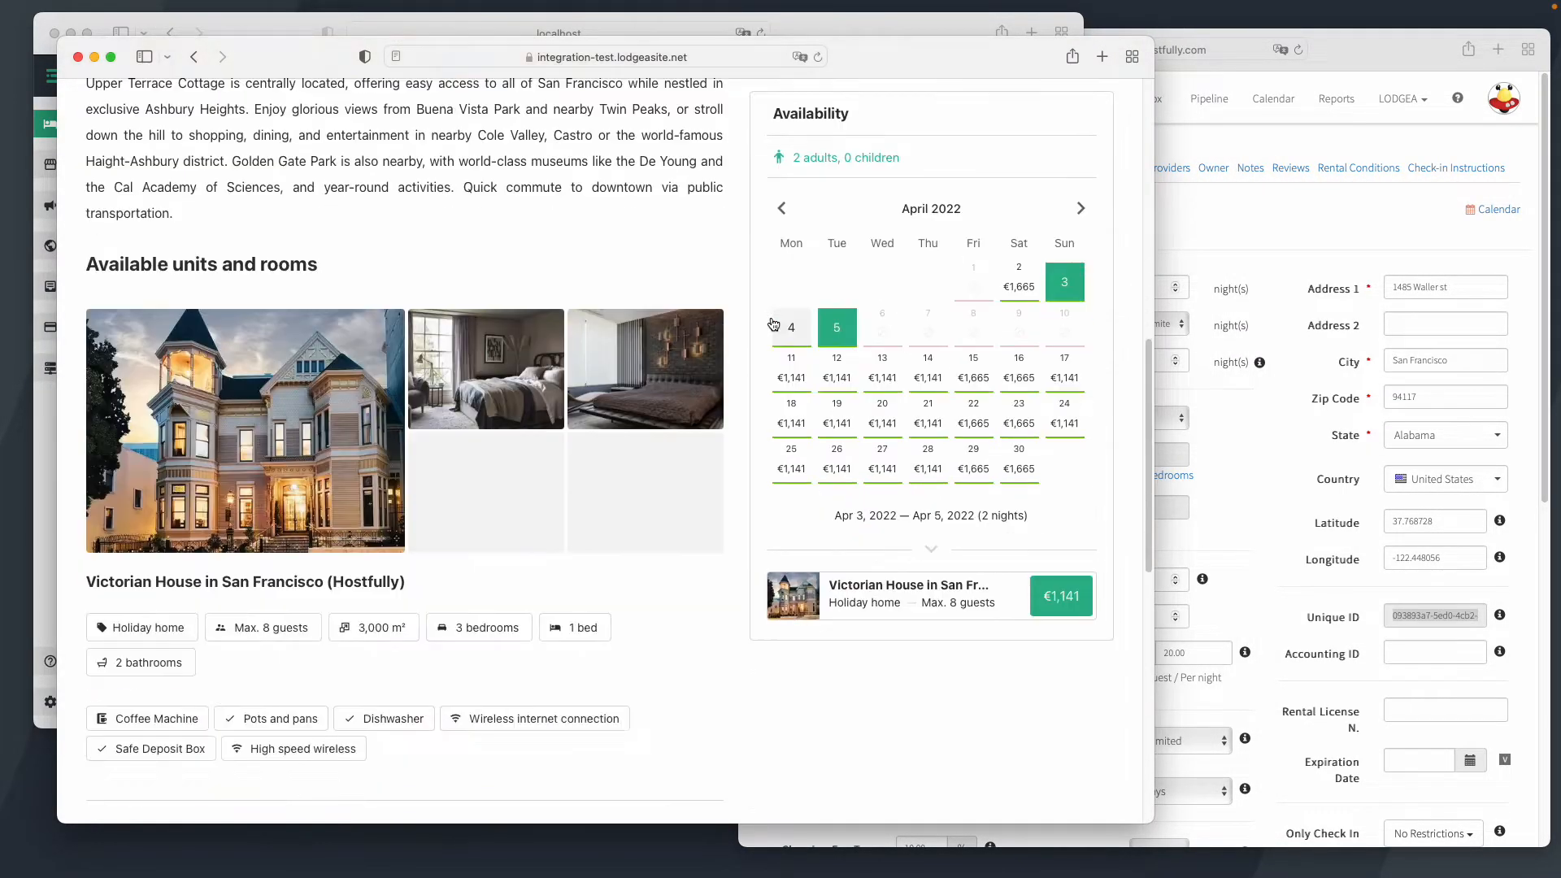
left_click(882, 416)
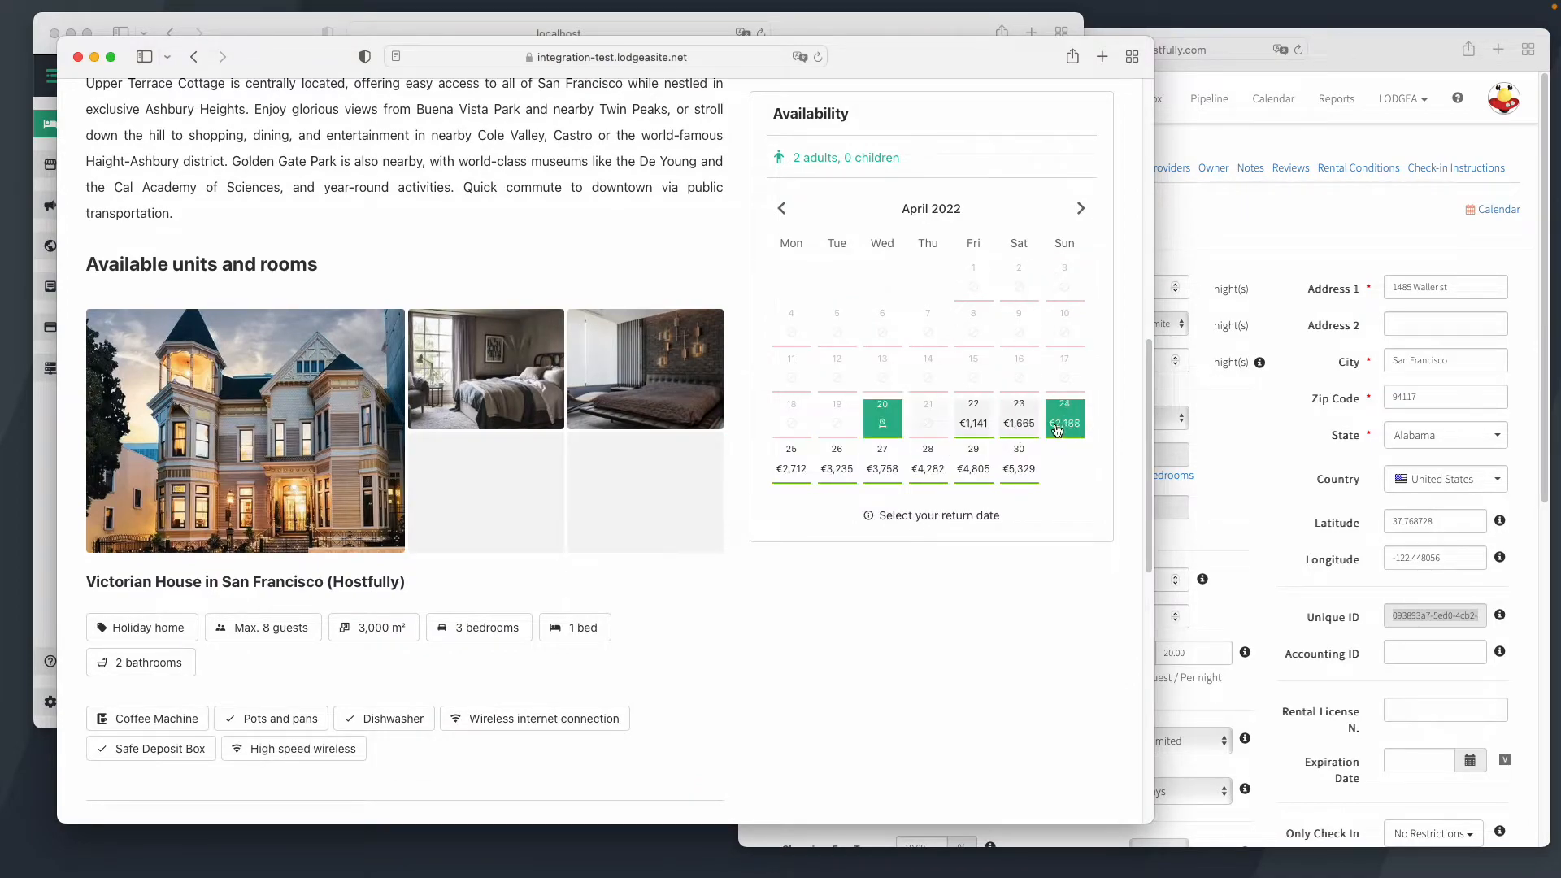
left_click(1058, 428)
left_click(925, 753)
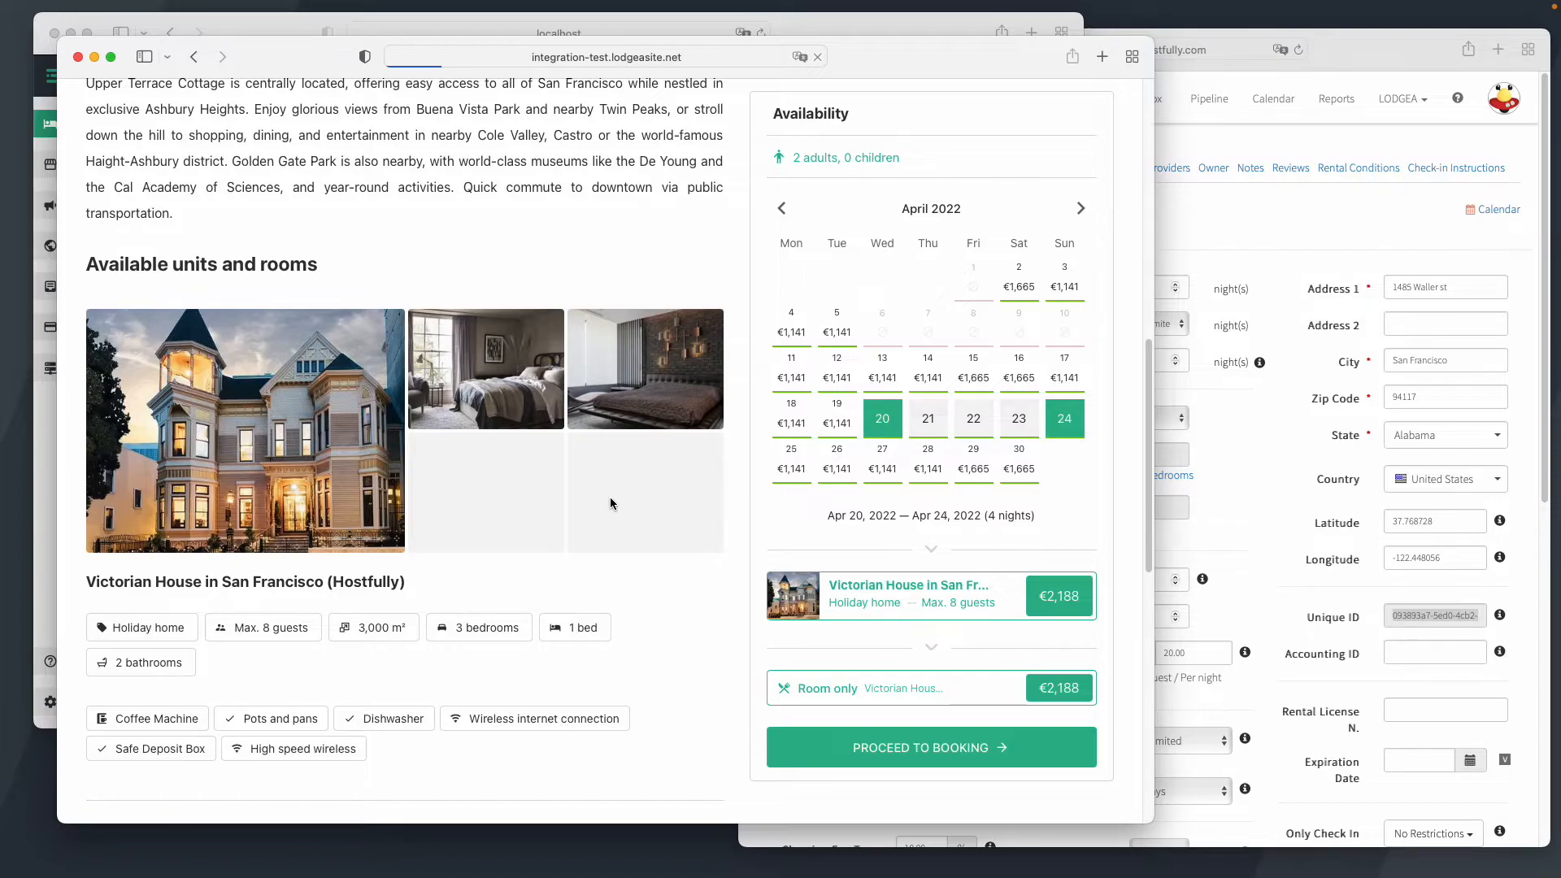
Step: Review the booking form's contact fields, price breakdown, cancellation policy and payment methods, and close the booking website window
scroll(613, 498, "down", 5)
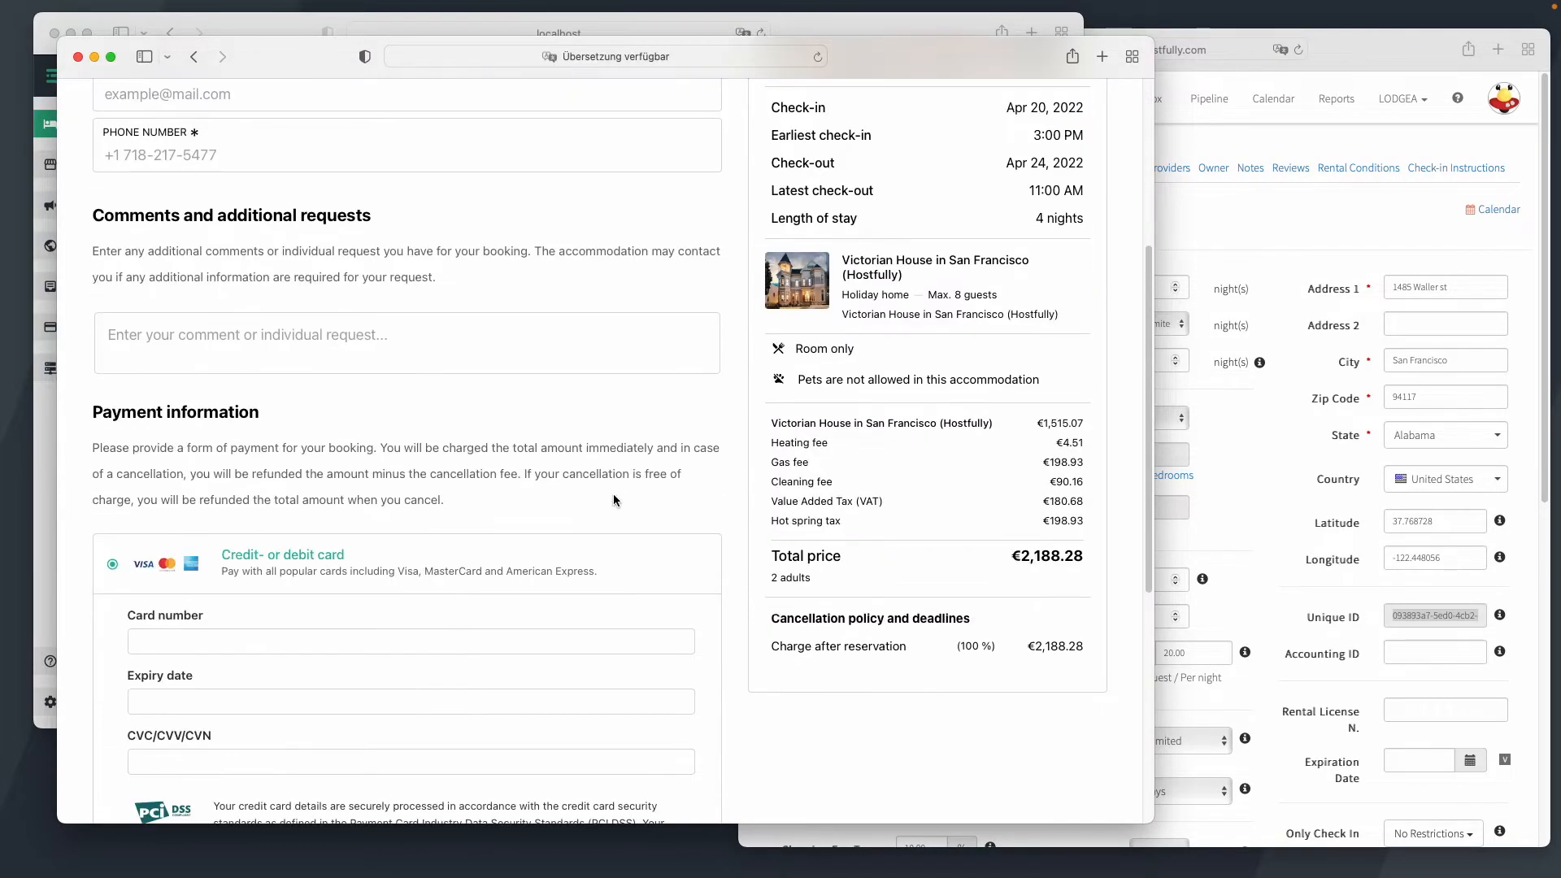
scroll(613, 495, "down", 10)
scroll(615, 501, "up", 10)
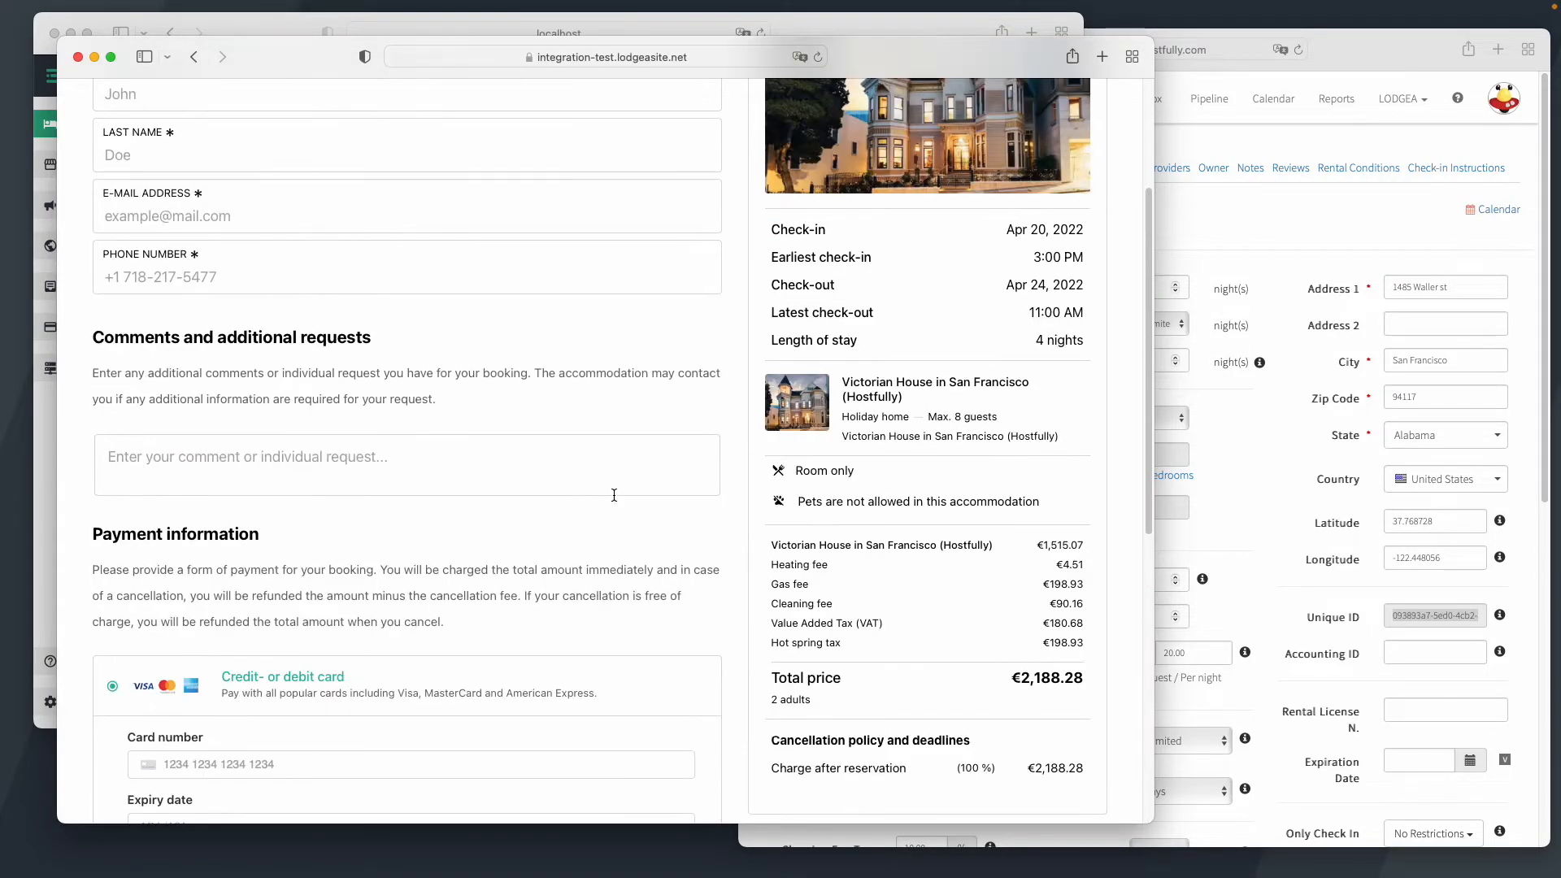
scroll(615, 501, "up", 3)
scroll(618, 492, "down", 7)
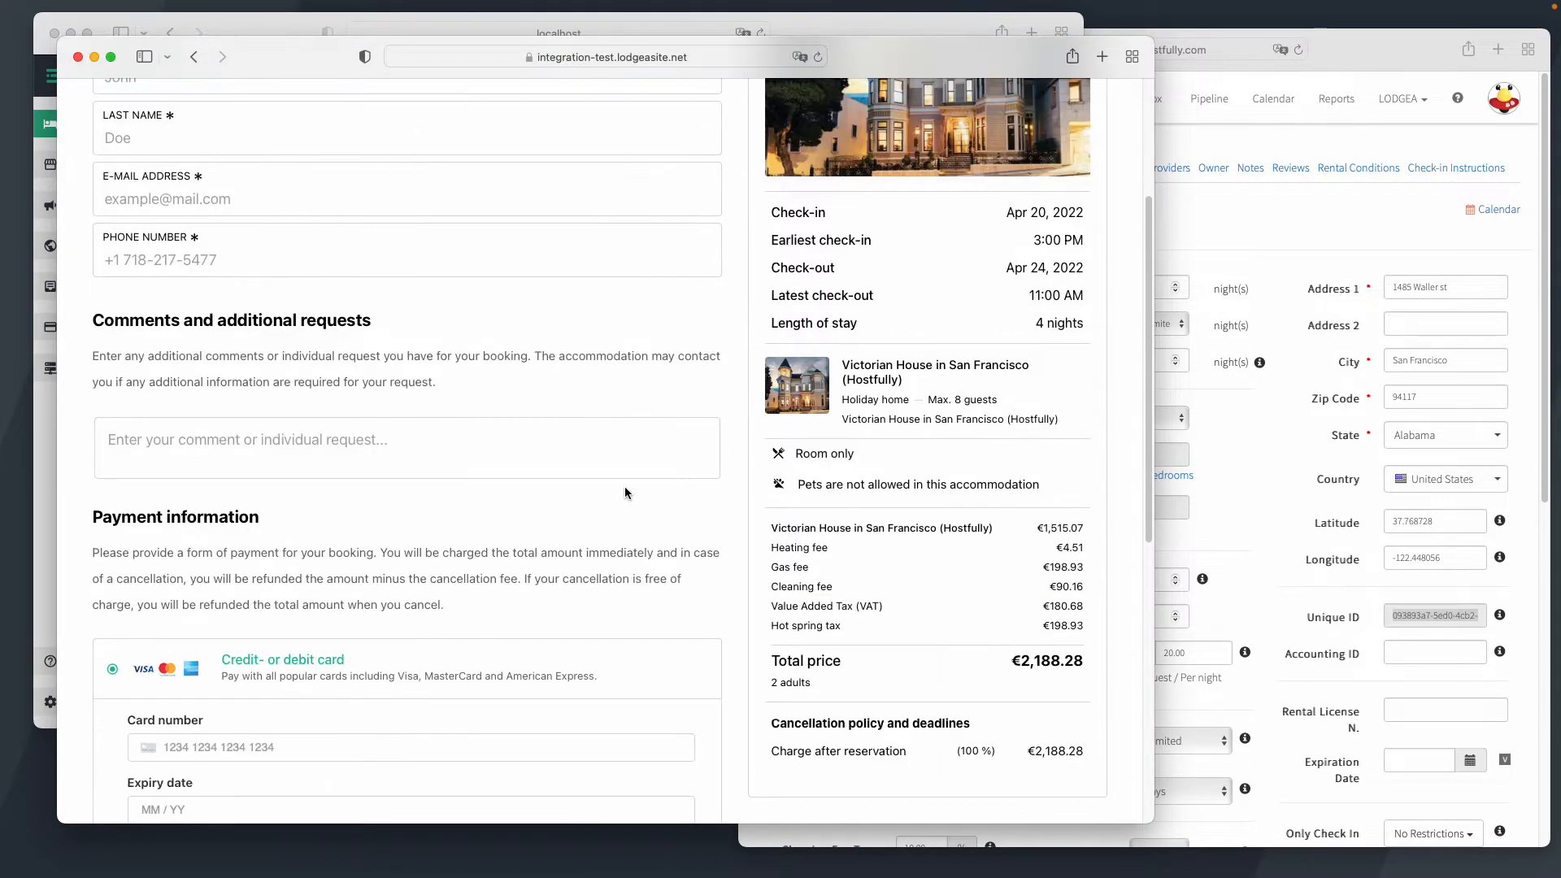
scroll(626, 492, "down", 3)
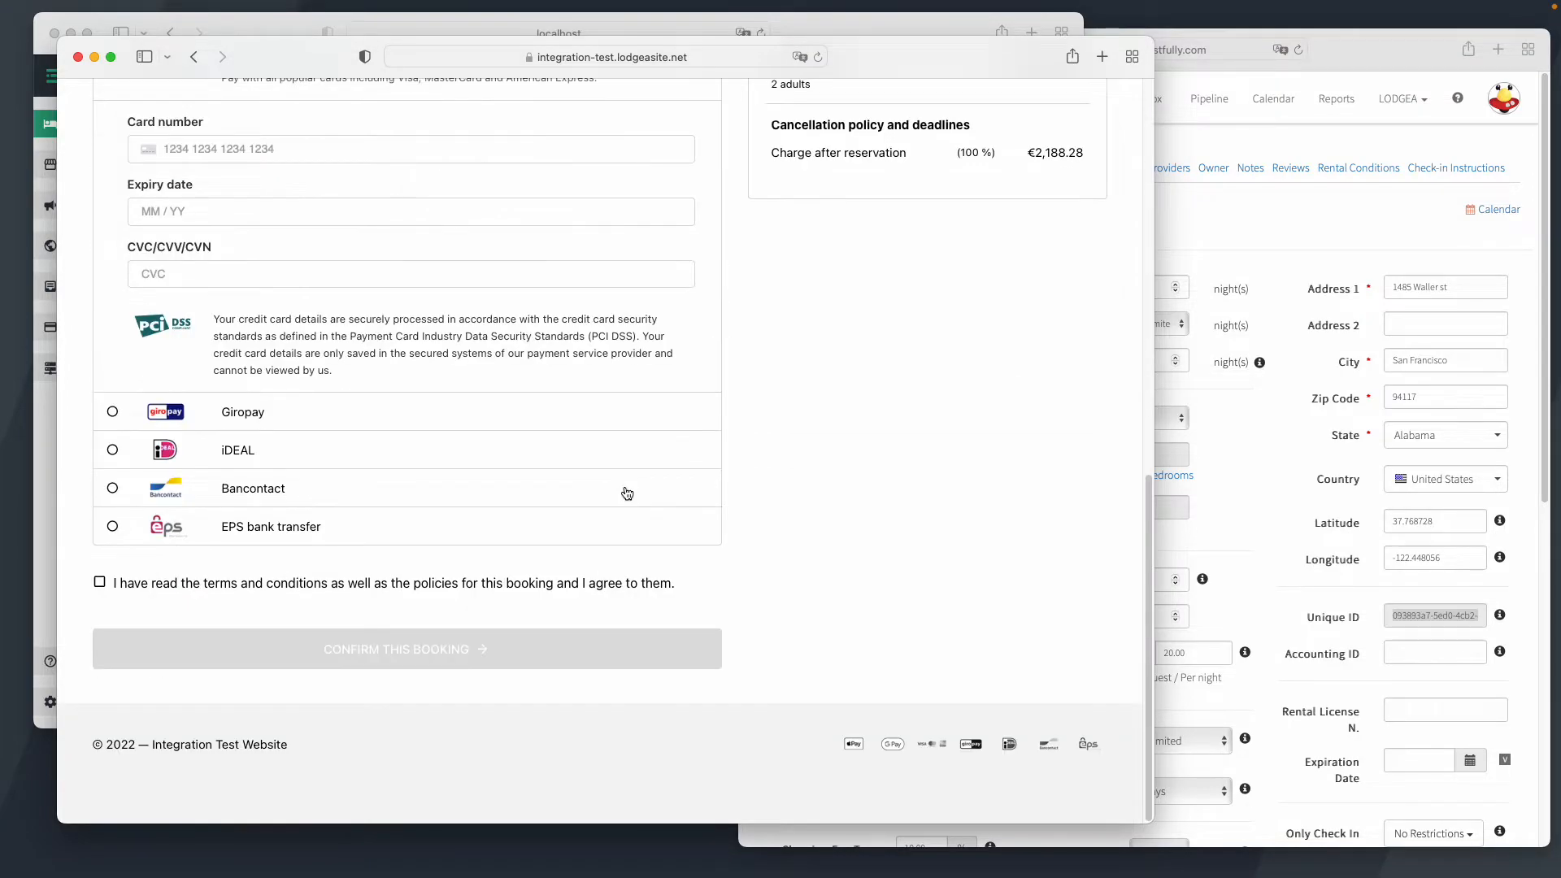
scroll(627, 493, "up", 10)
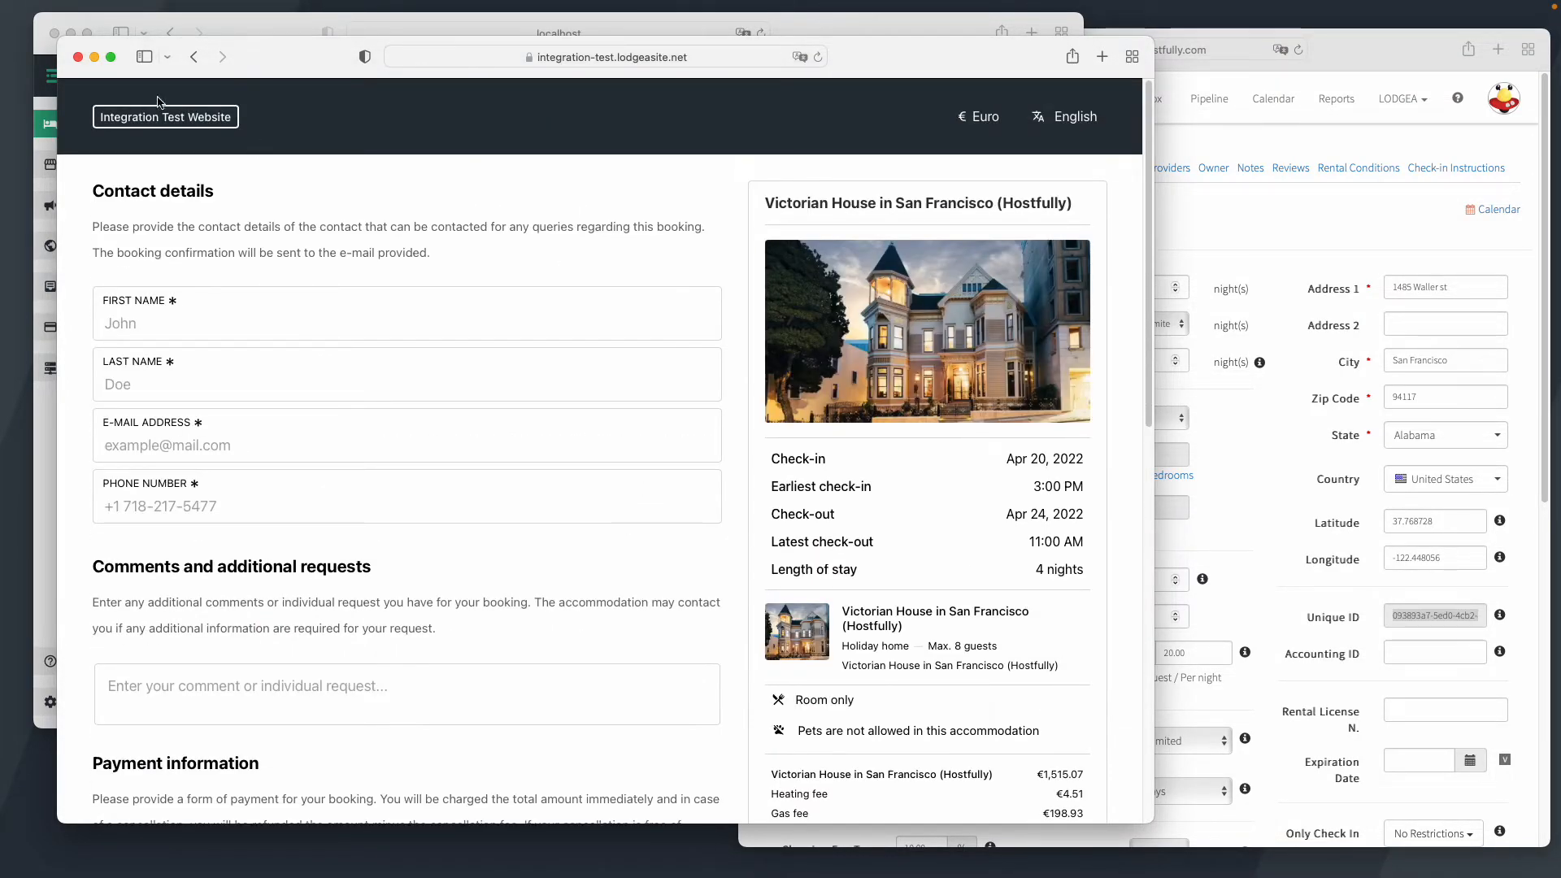
left_click(80, 56)
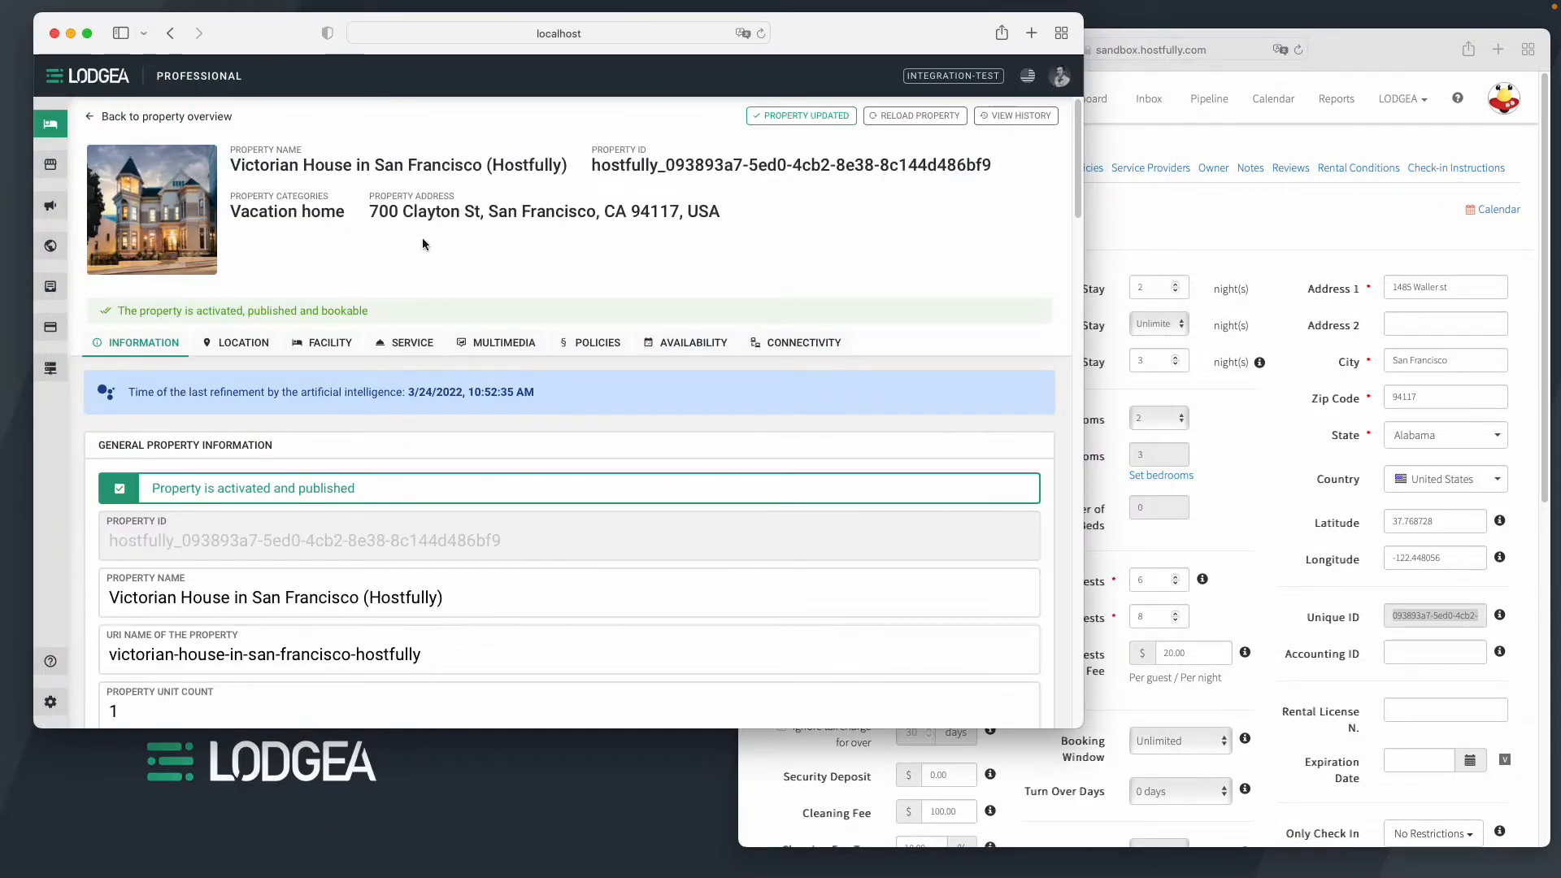
Step: Switch to the Hostfully window and view the new leads on the dashboard and the bookings in the pipeline
left_click(1178, 230)
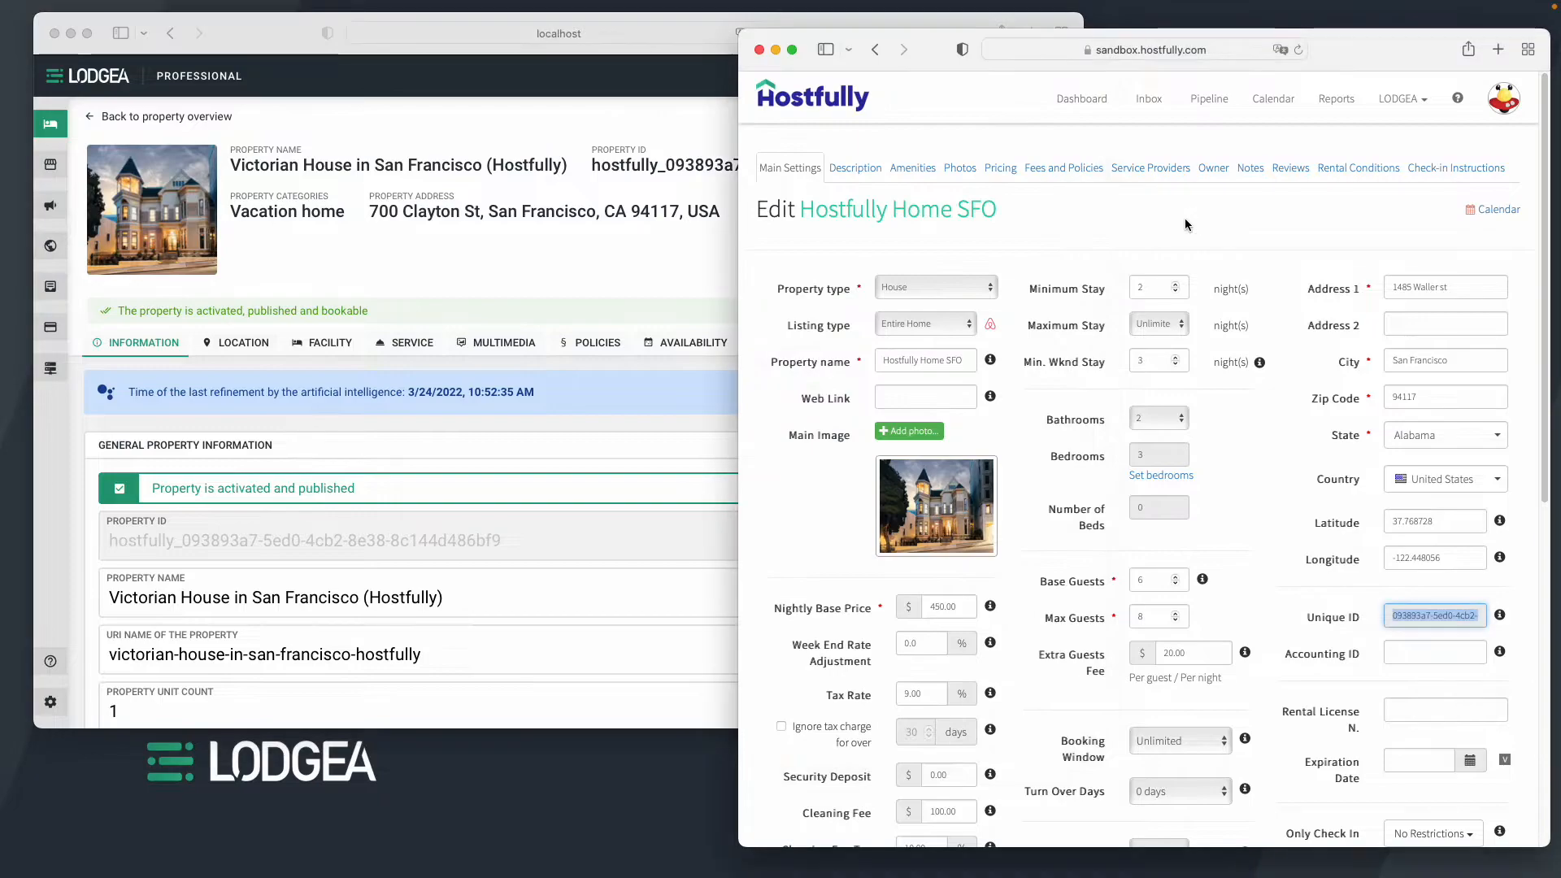
left_click(1082, 98)
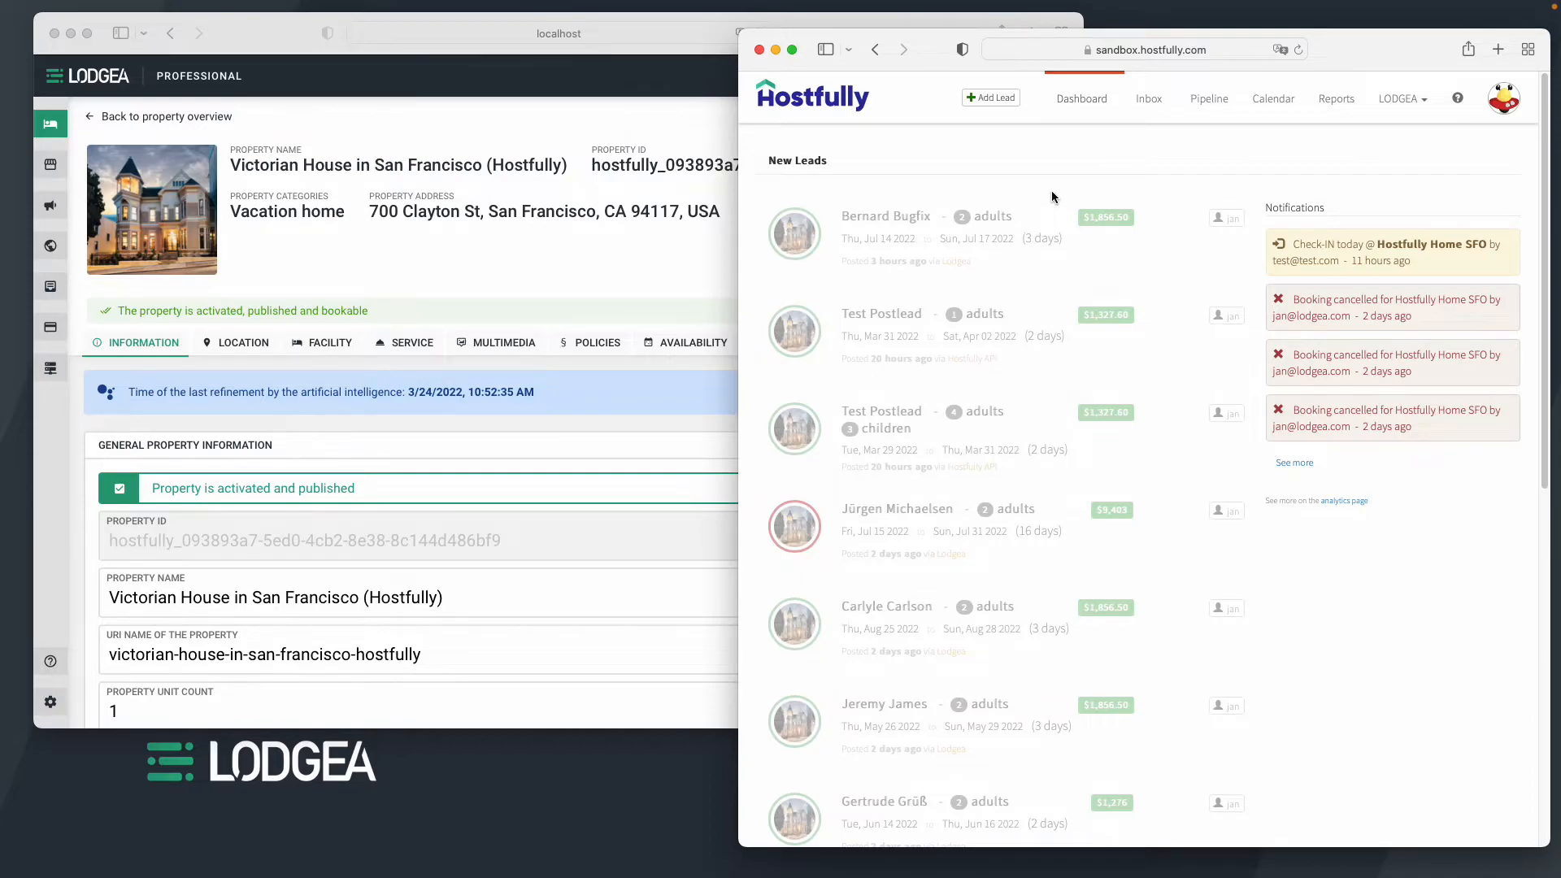
left_click(1209, 98)
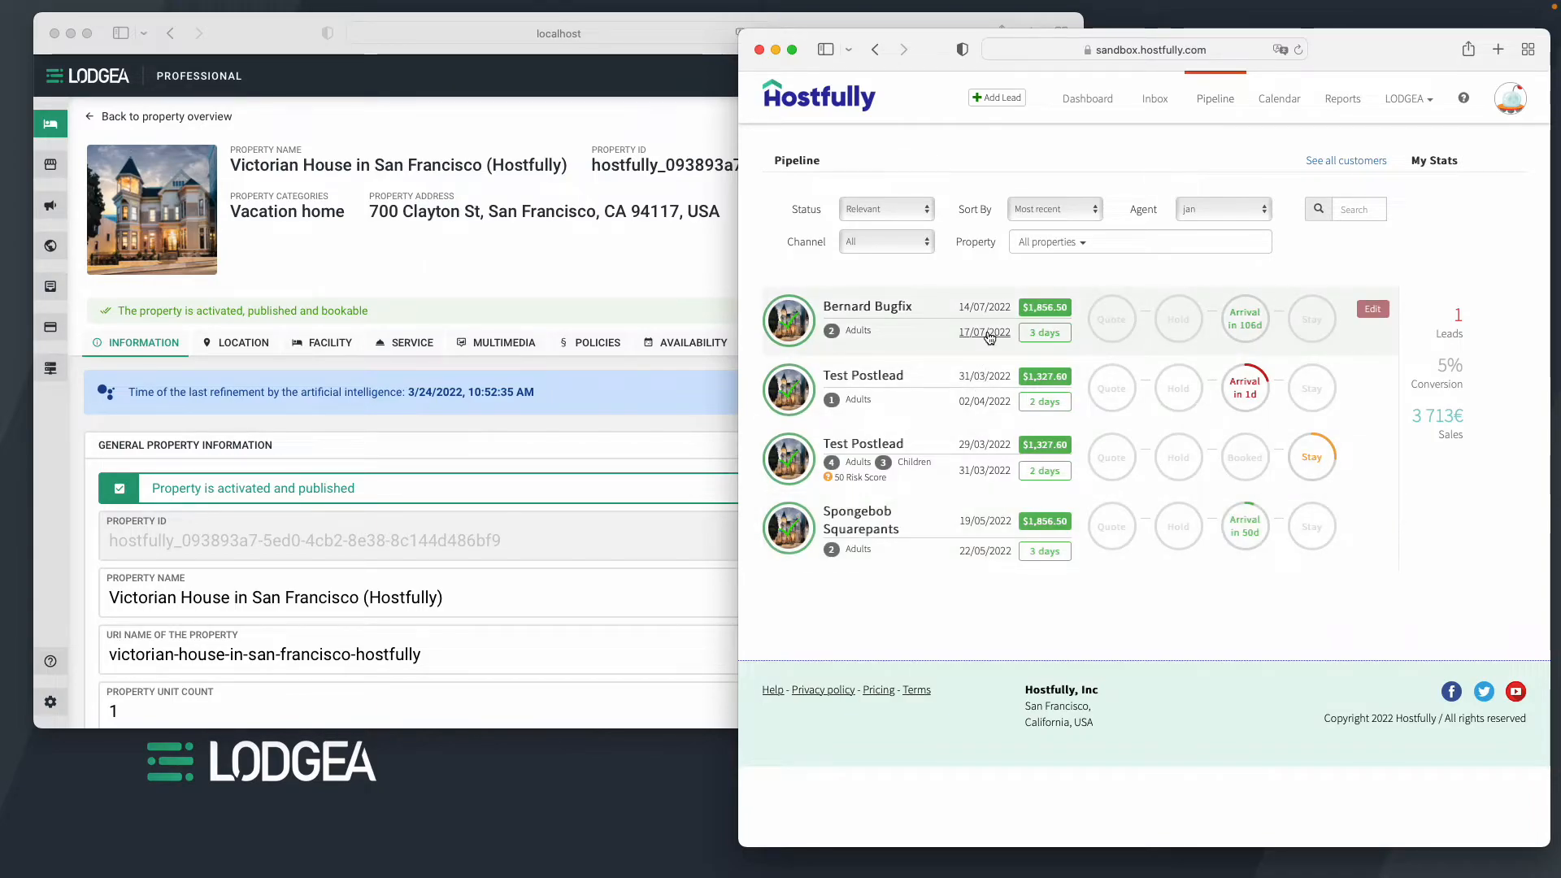
Step: Open LODGEA's payment processing, look at the Hostfully pipeline while it loads, and review the payment transactions for 2022-03
left_click(510, 292)
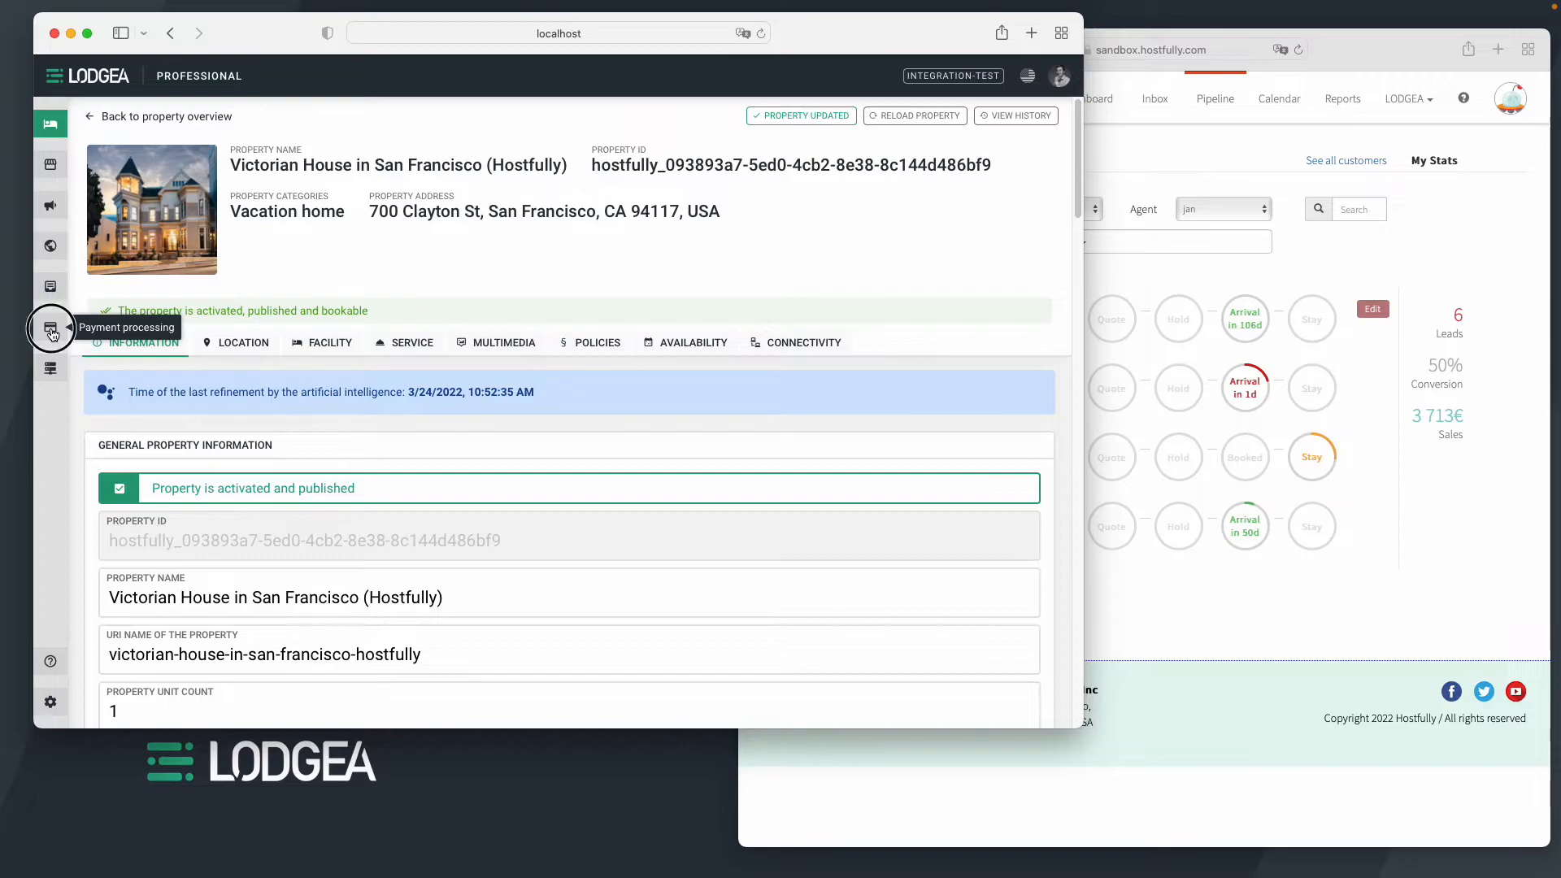
left_click(50, 328)
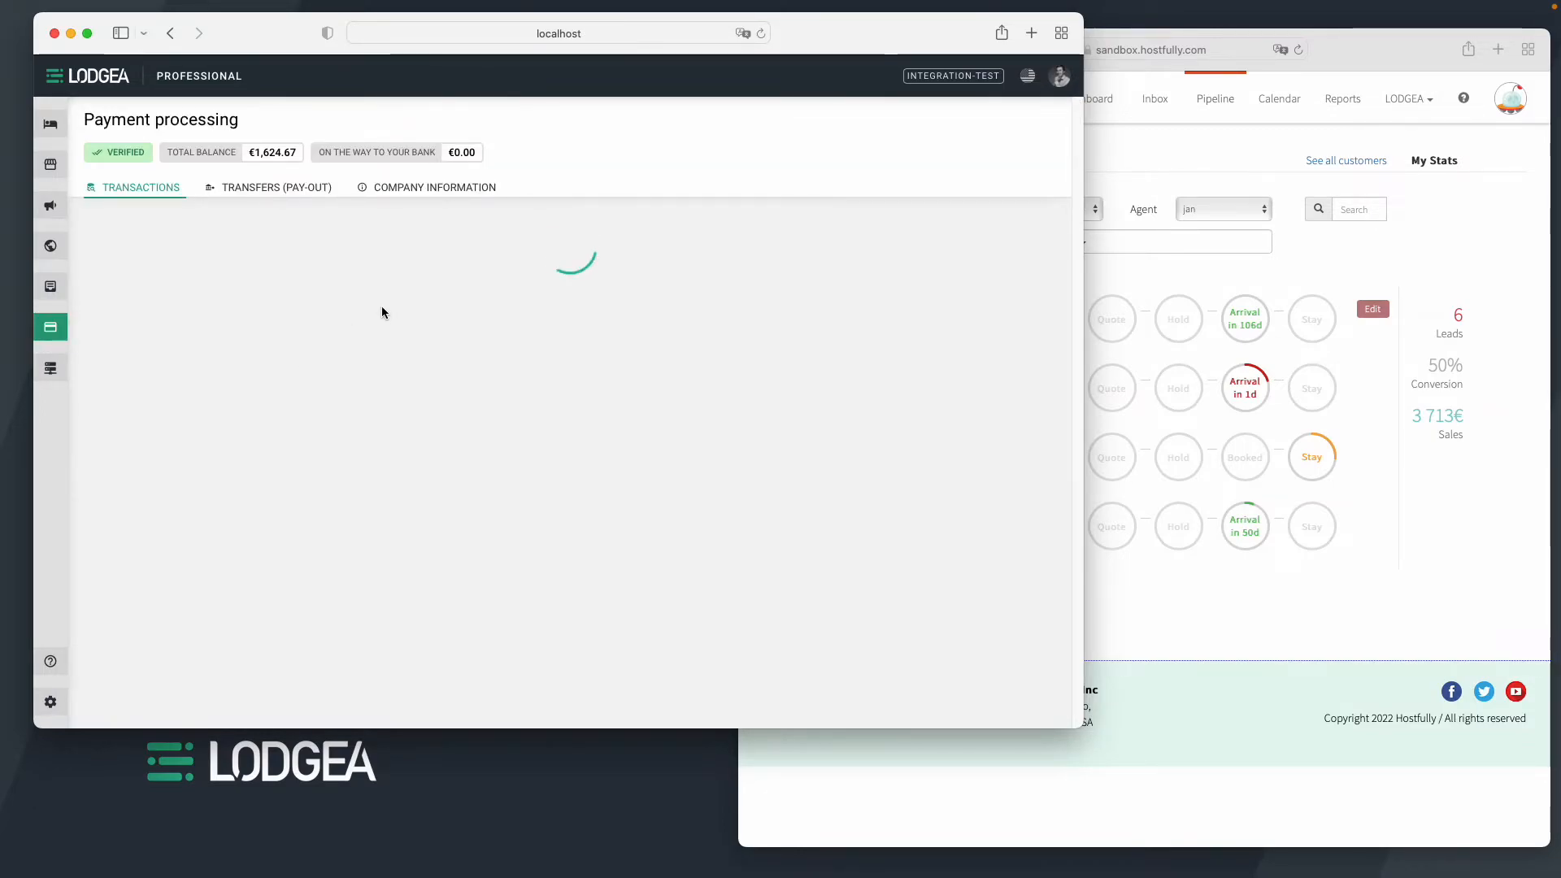
left_click(1146, 265)
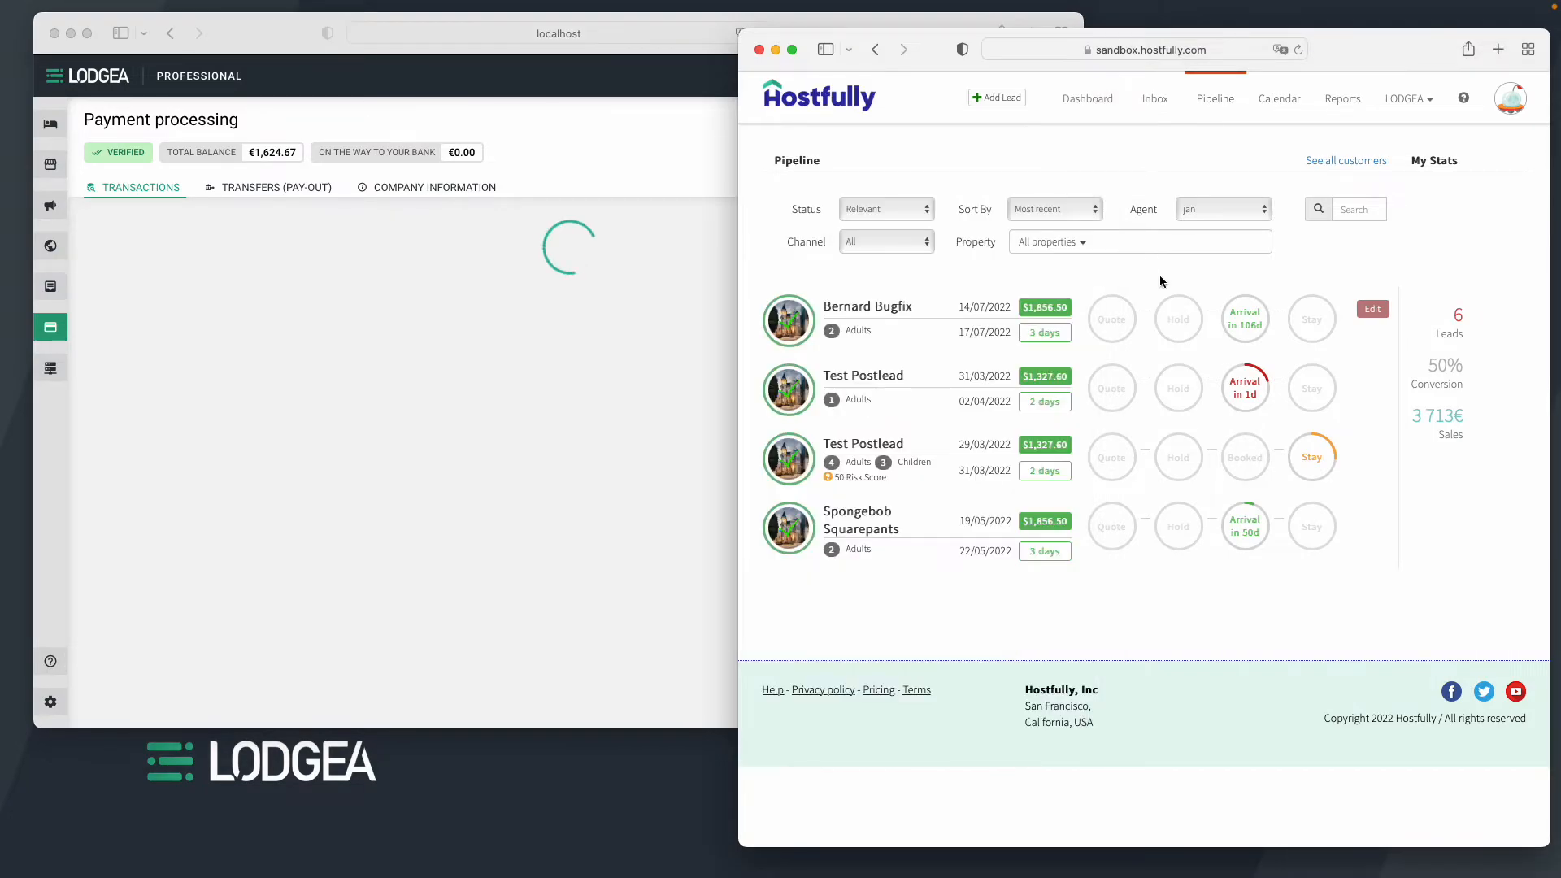
mouse_move(1250, 324)
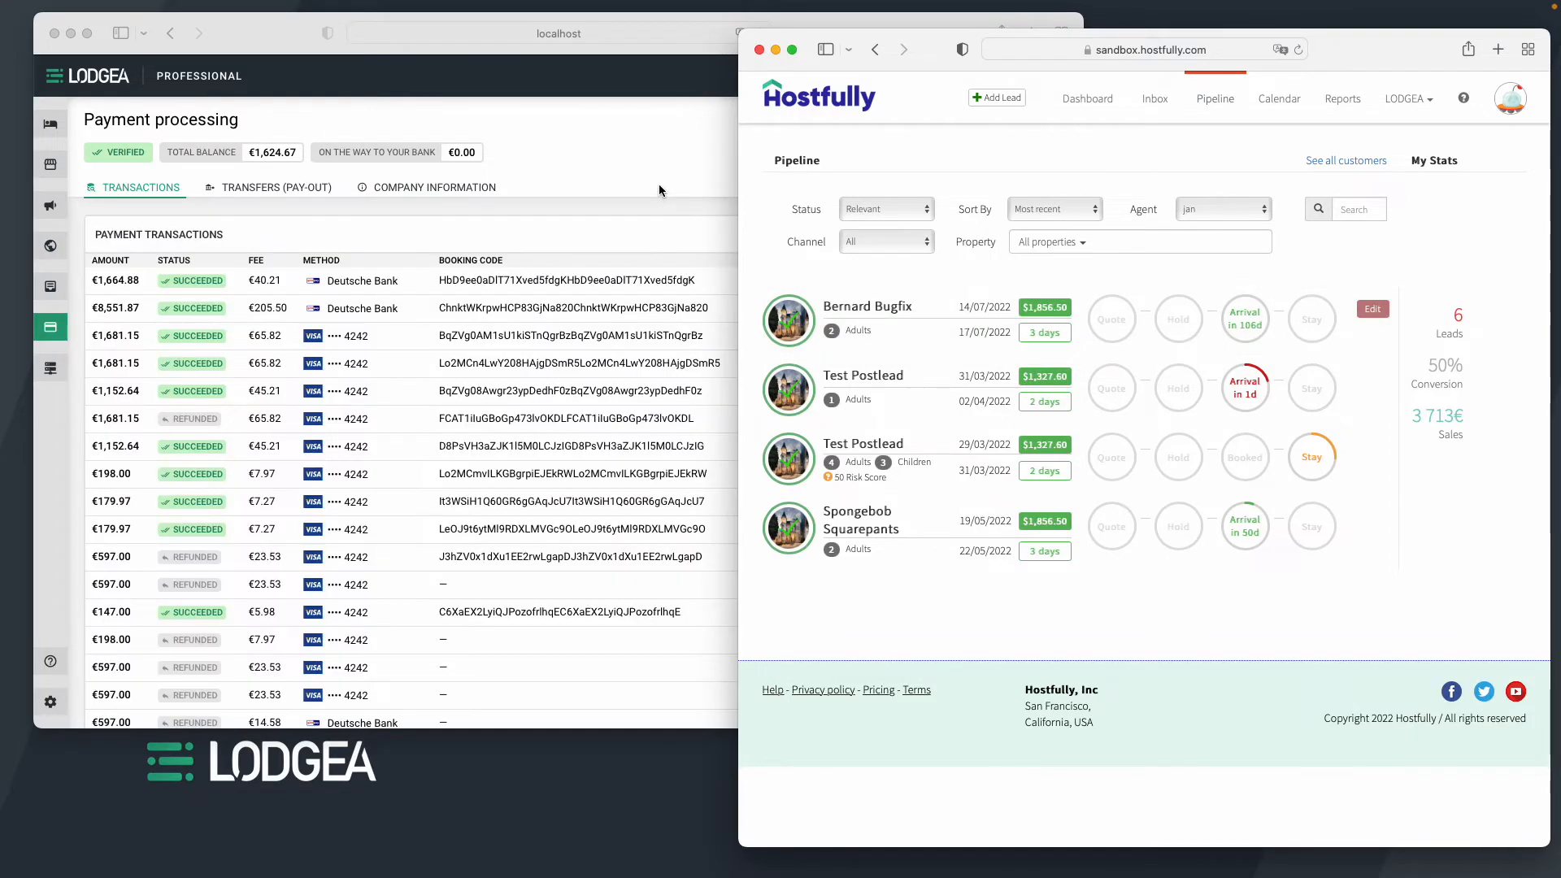
left_click(659, 184)
scroll(709, 295, "down", 2)
scroll(709, 294, "up", 2)
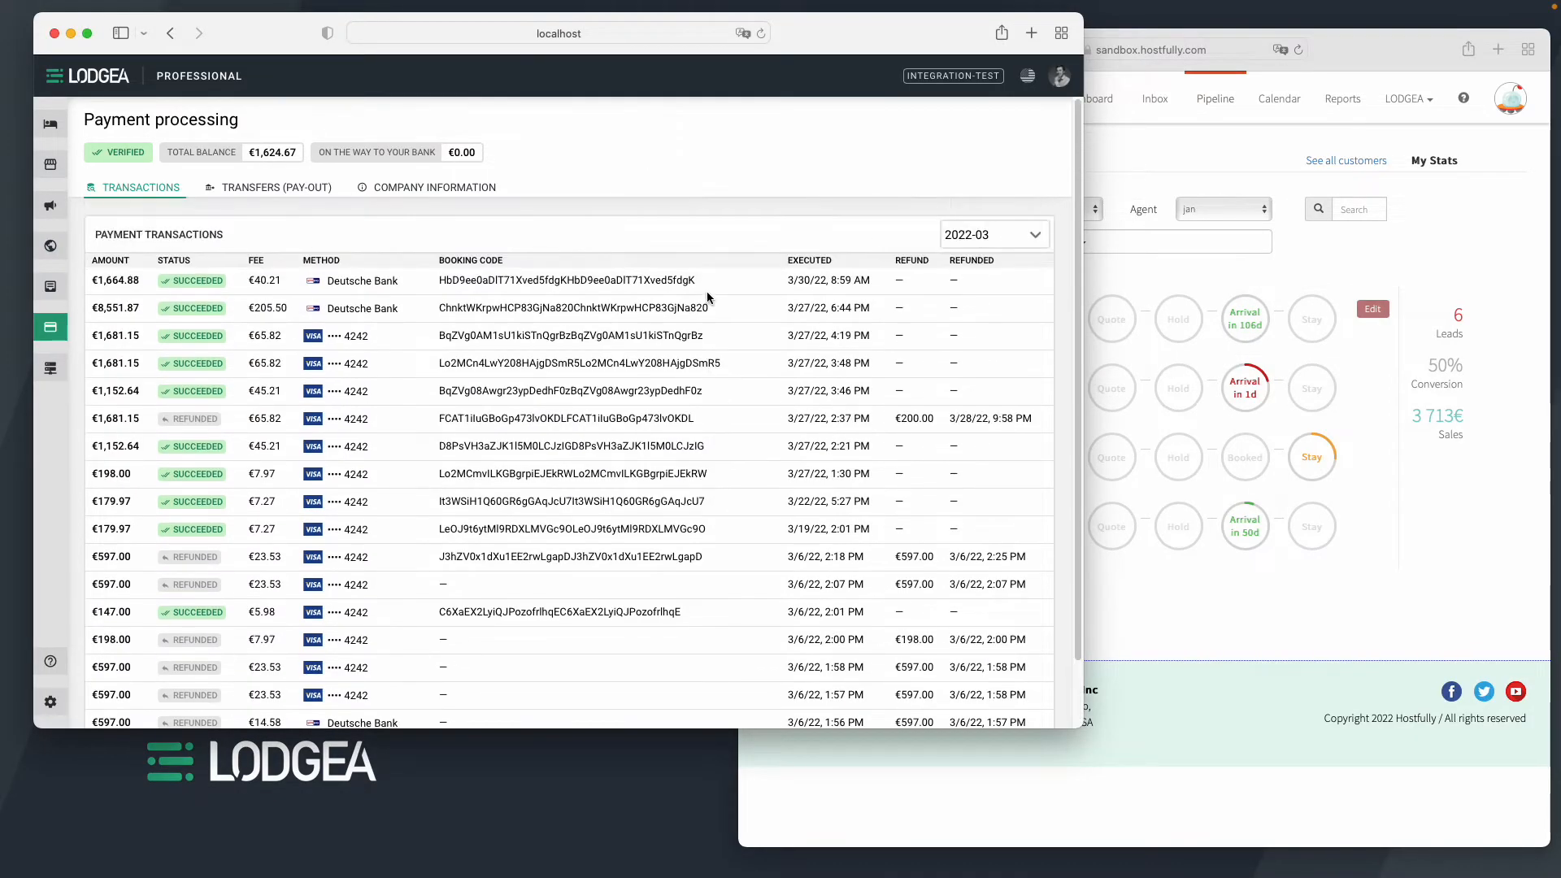
Step: Open the property overview in LODGEA and return to the Hostfully pipeline to examine the first booking's arrival status
left_click(50, 124)
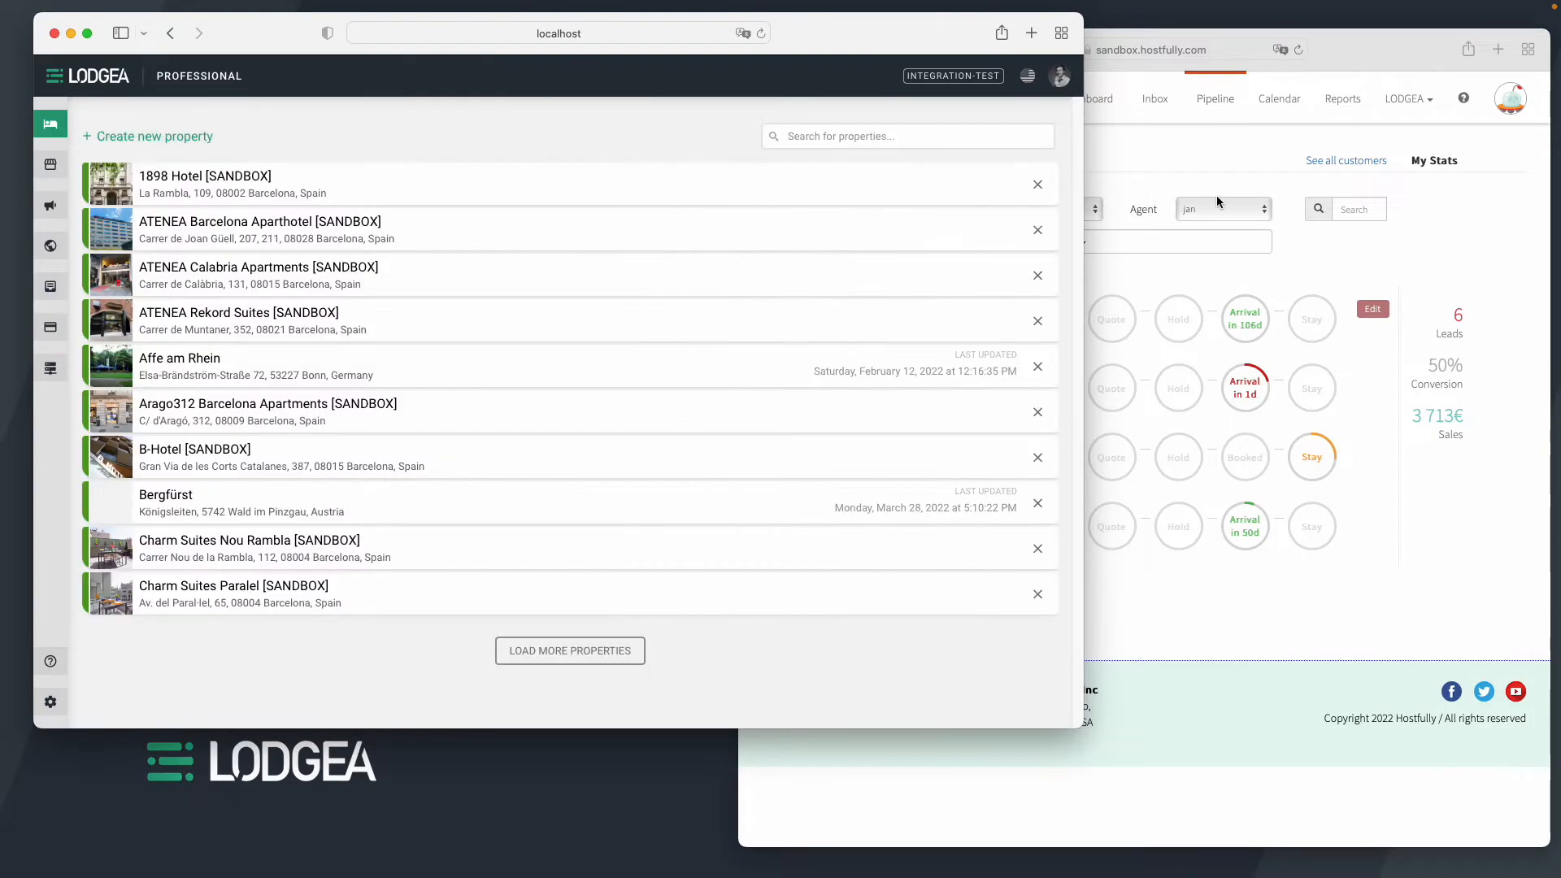
left_click(1220, 172)
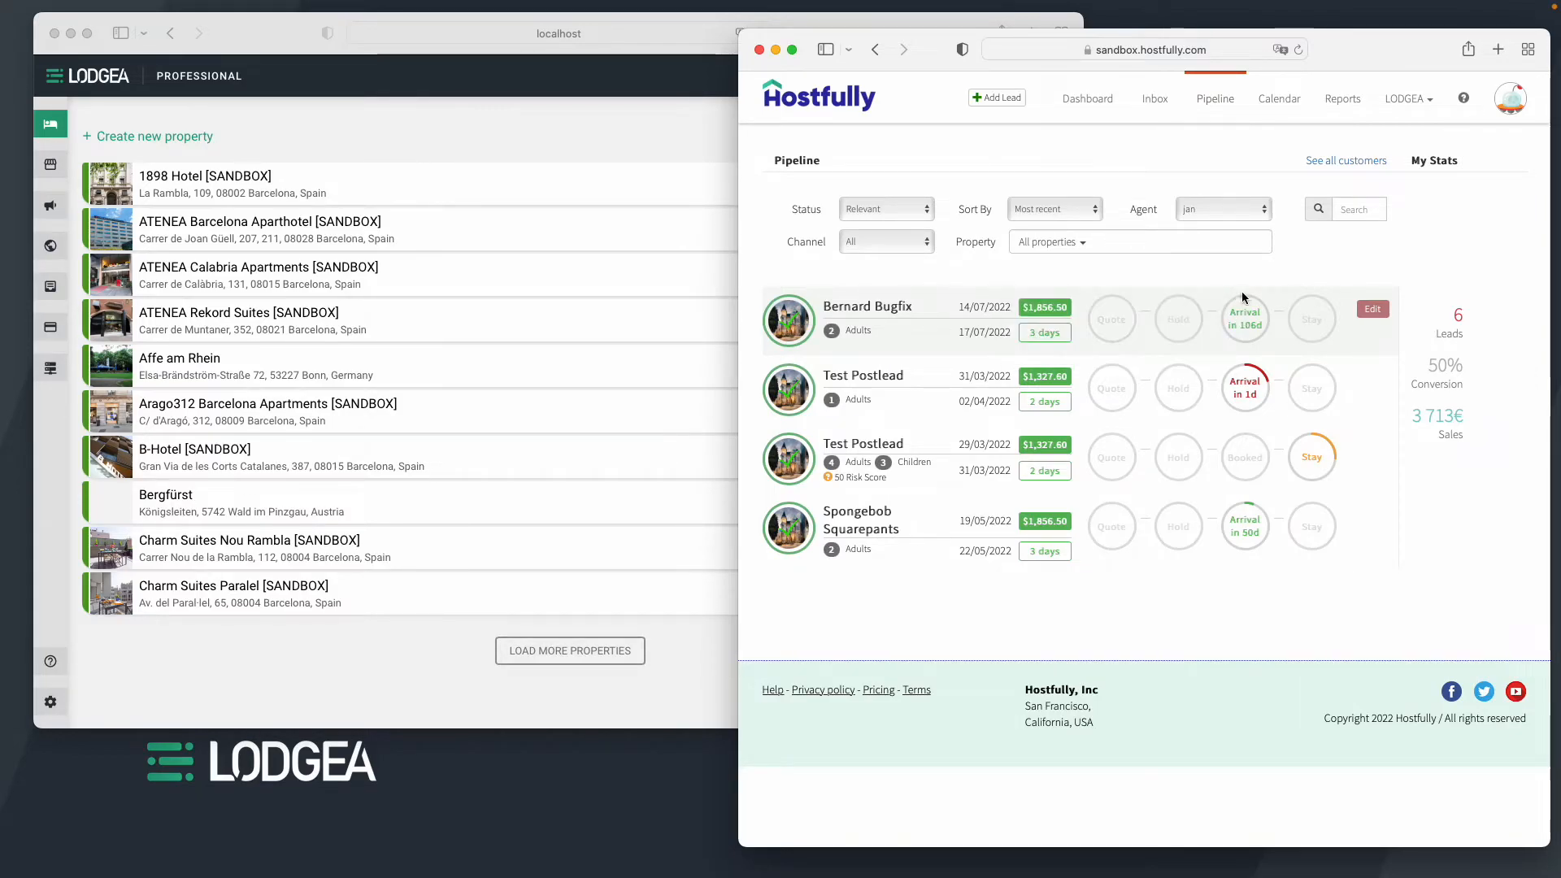
mouse_move(1256, 323)
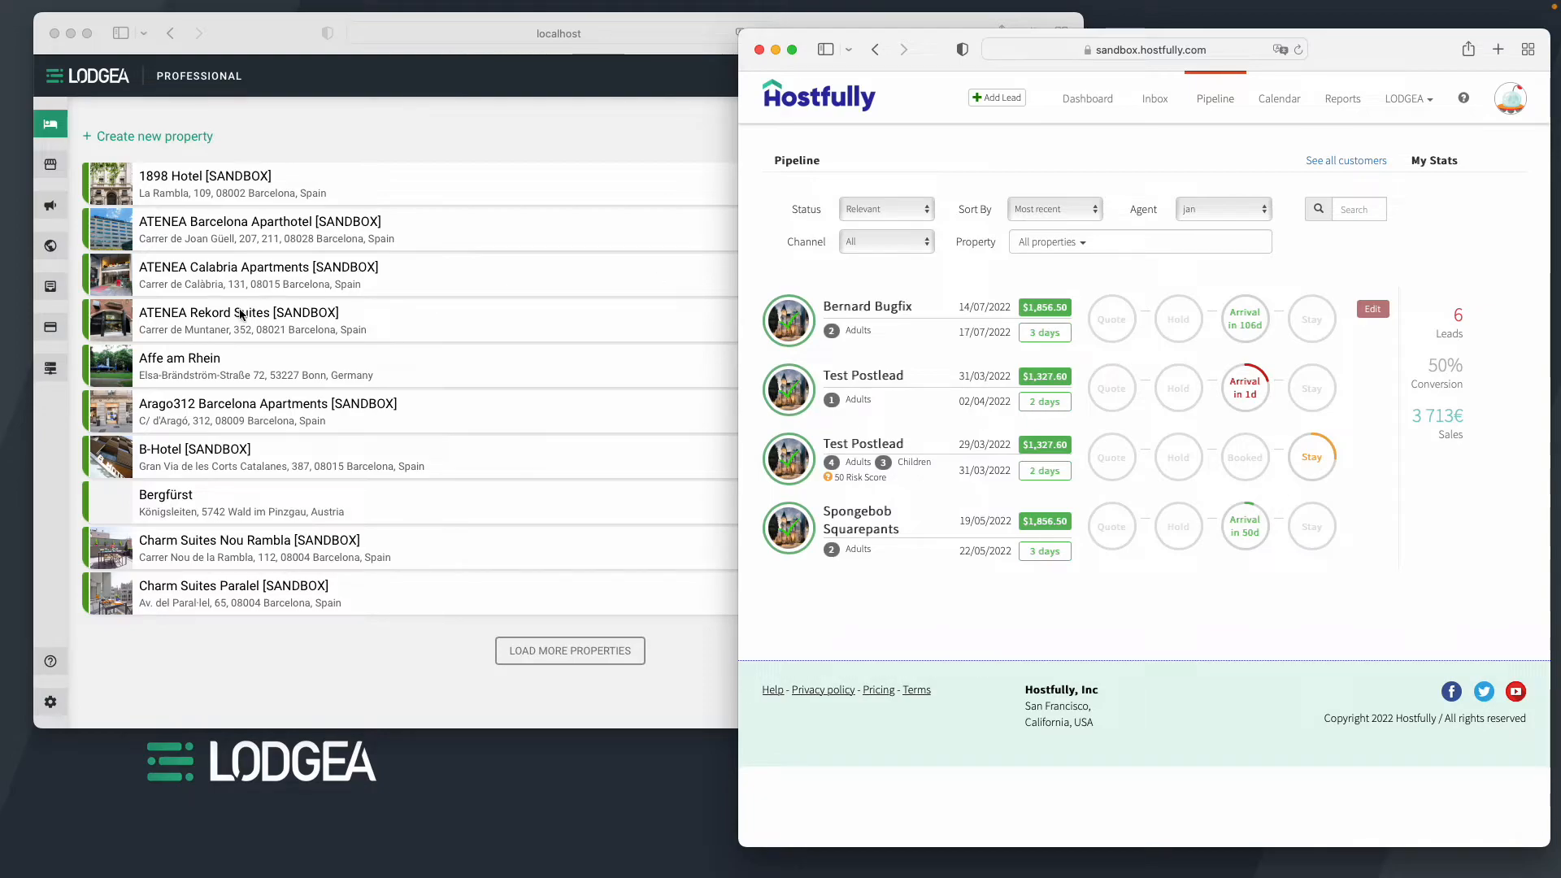
Step: Open LODGEA's reservations and review the cancelled Hostfully Home SFO reservation dated Friday, July 15, 2022
left_click(49, 287)
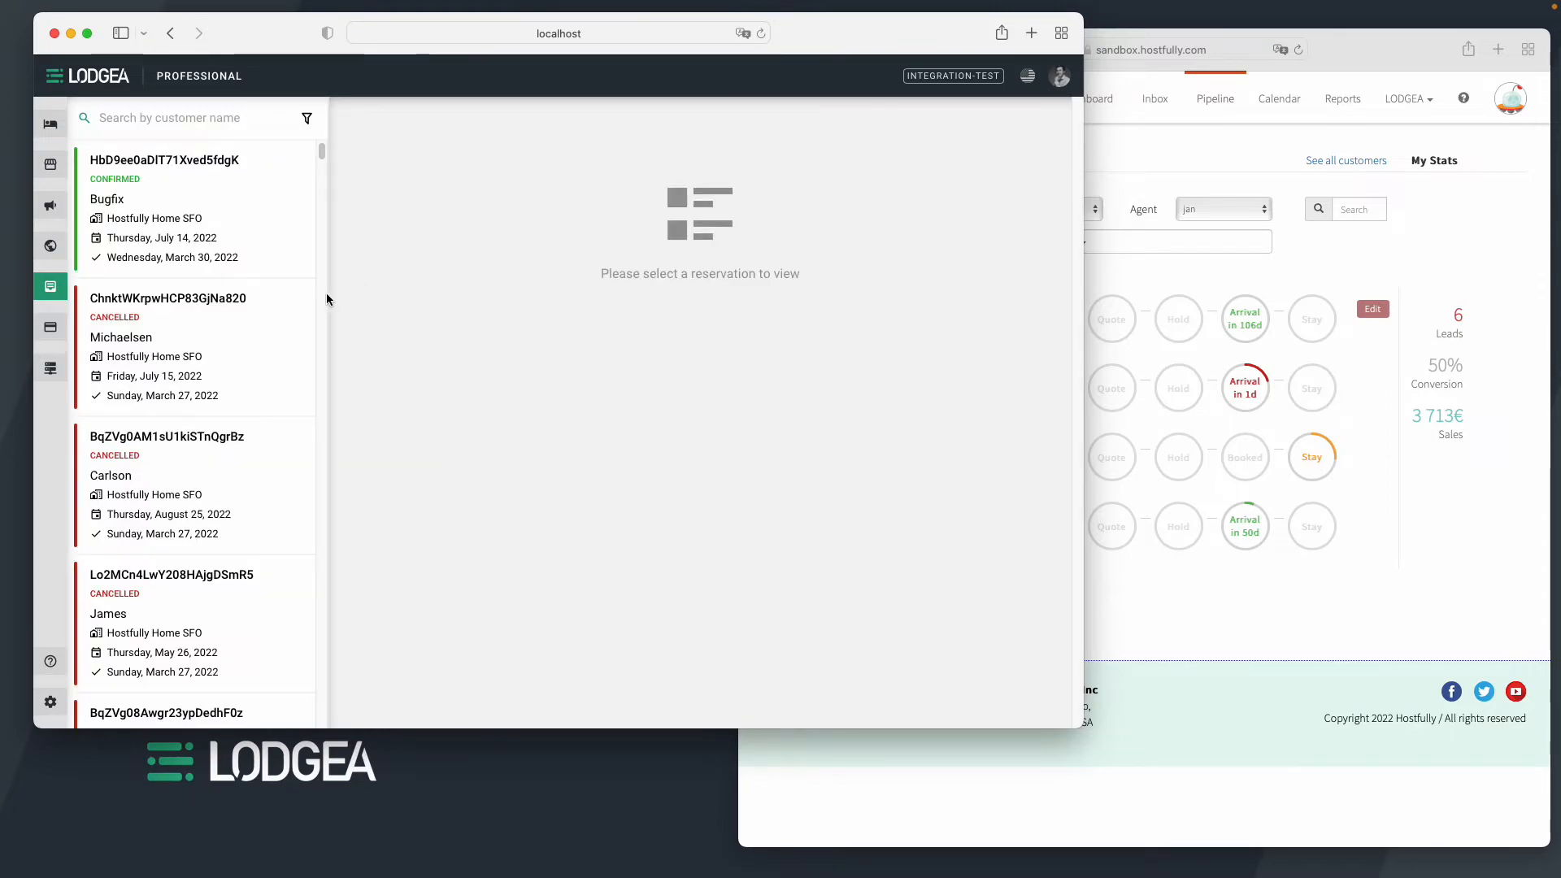
left_click(261, 336)
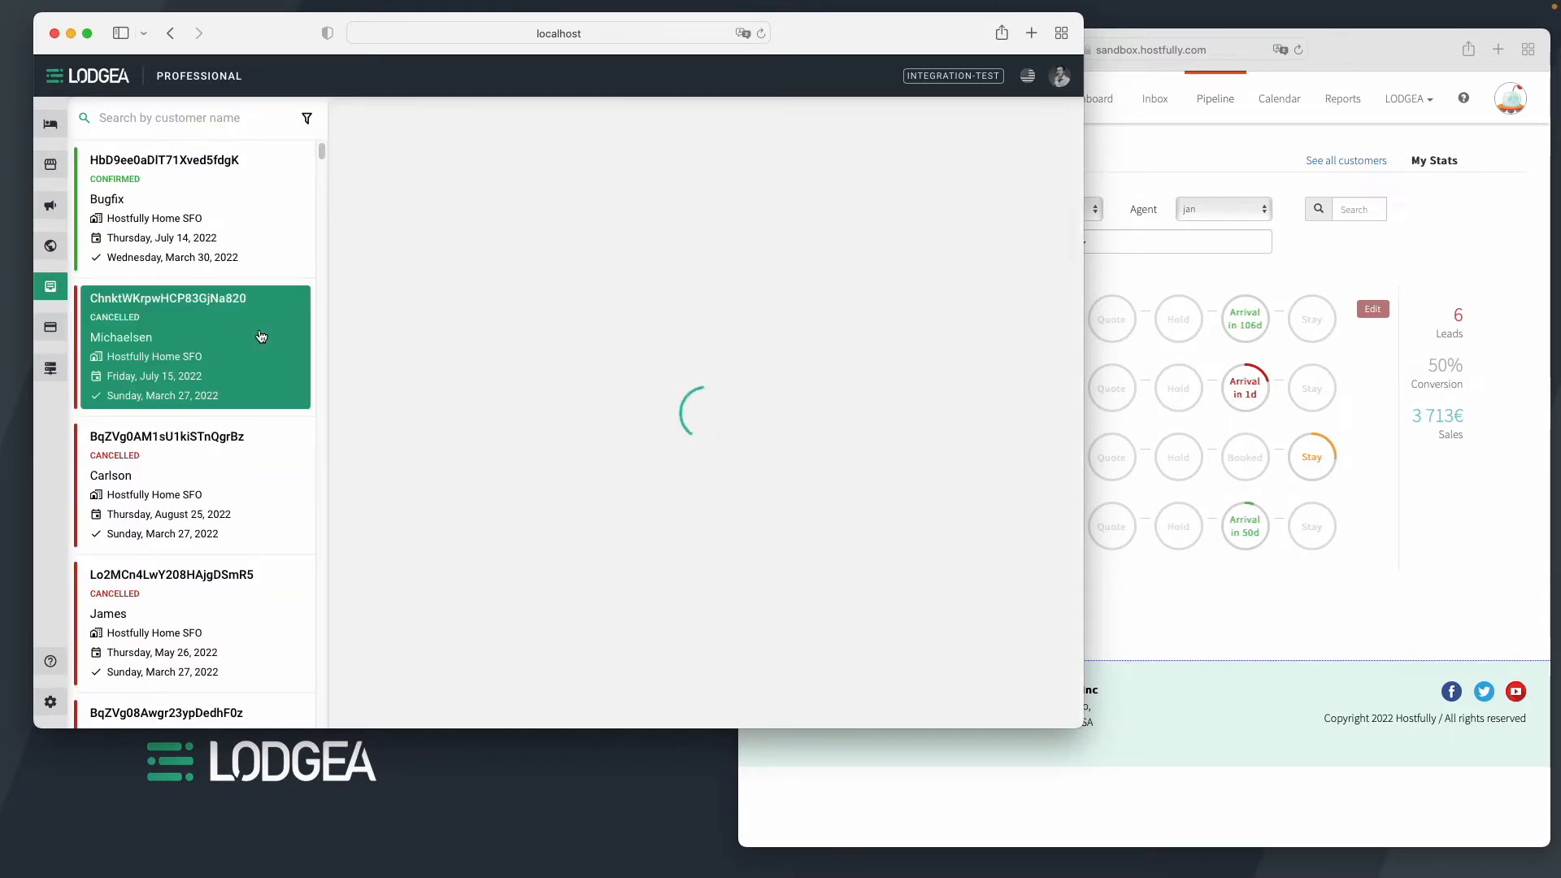
scroll(852, 339, "down", 5)
scroll(852, 338, "up", 5)
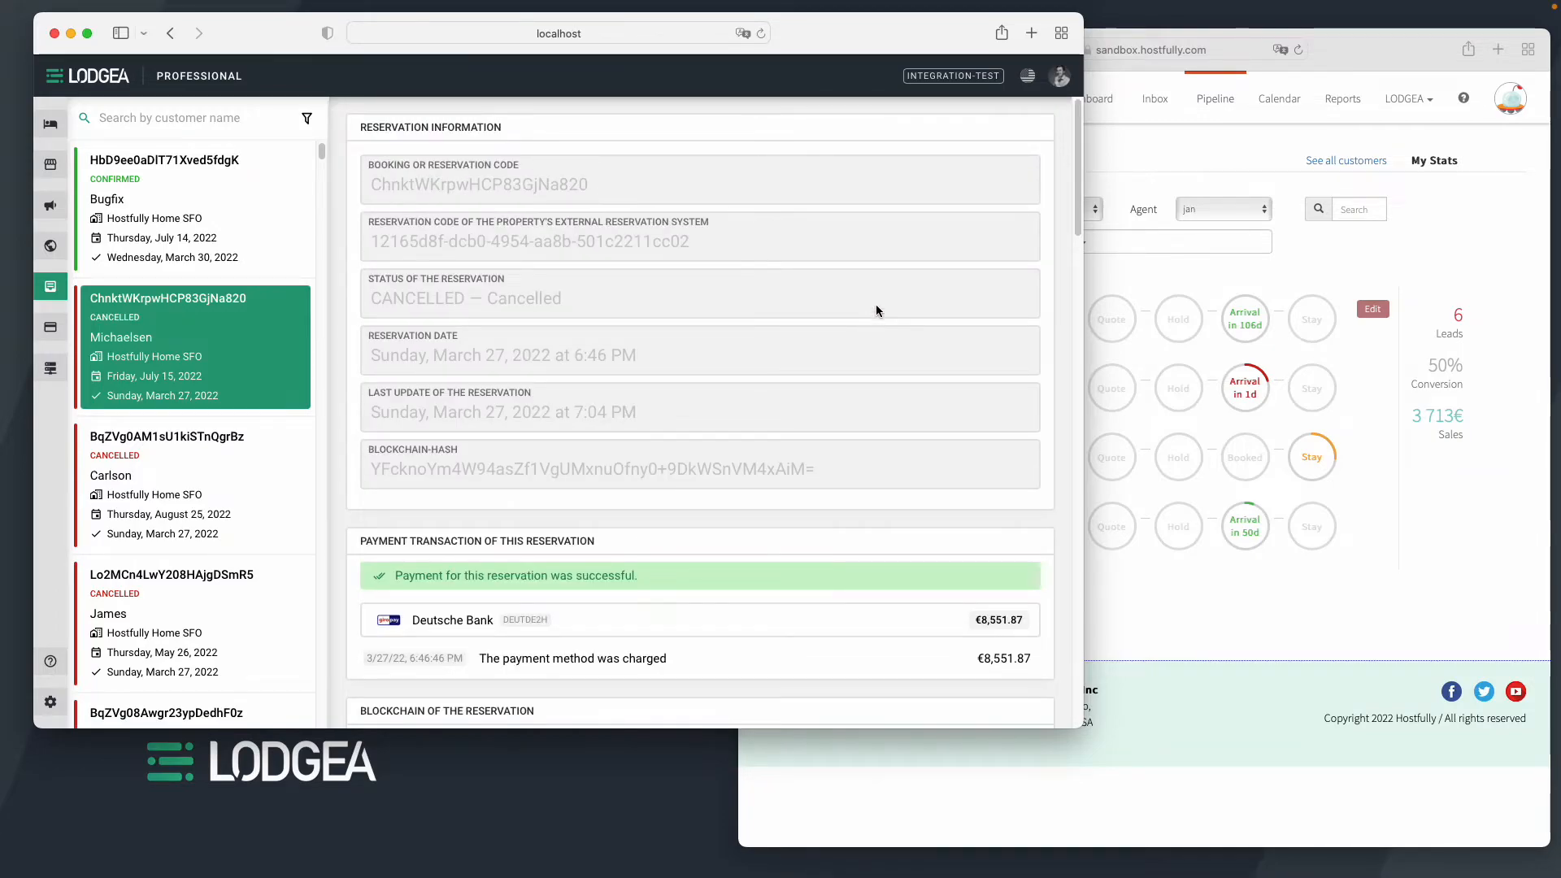
Step: View the properties calendar in Hostfully, look through the dashboard's new leads and notifications, and widen the Hostfully window
left_click(1221, 144)
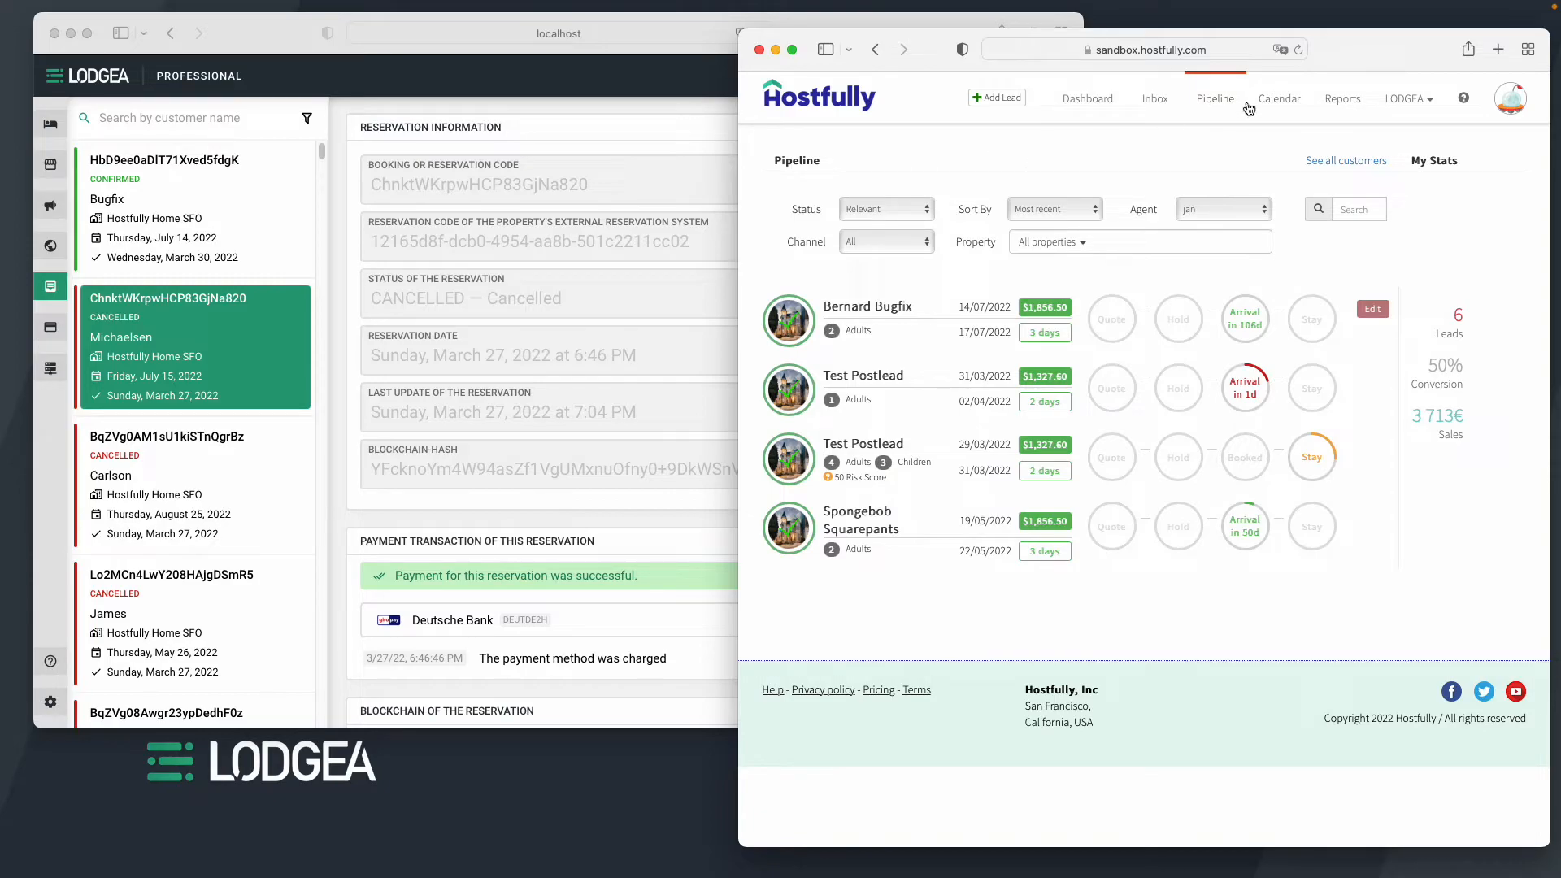
left_click(1293, 105)
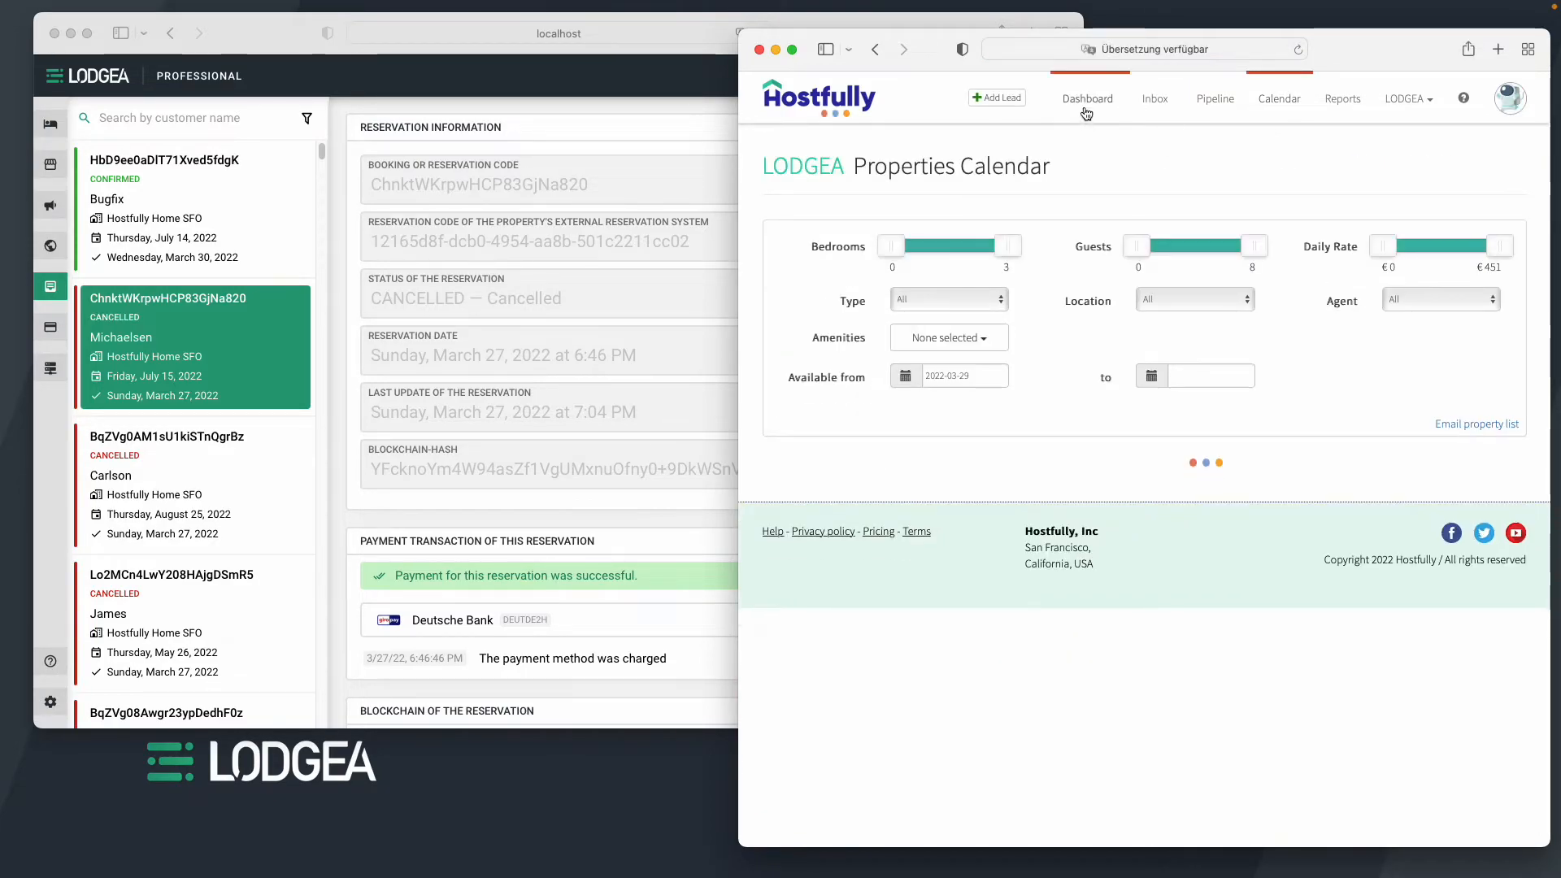
left_click(1086, 99)
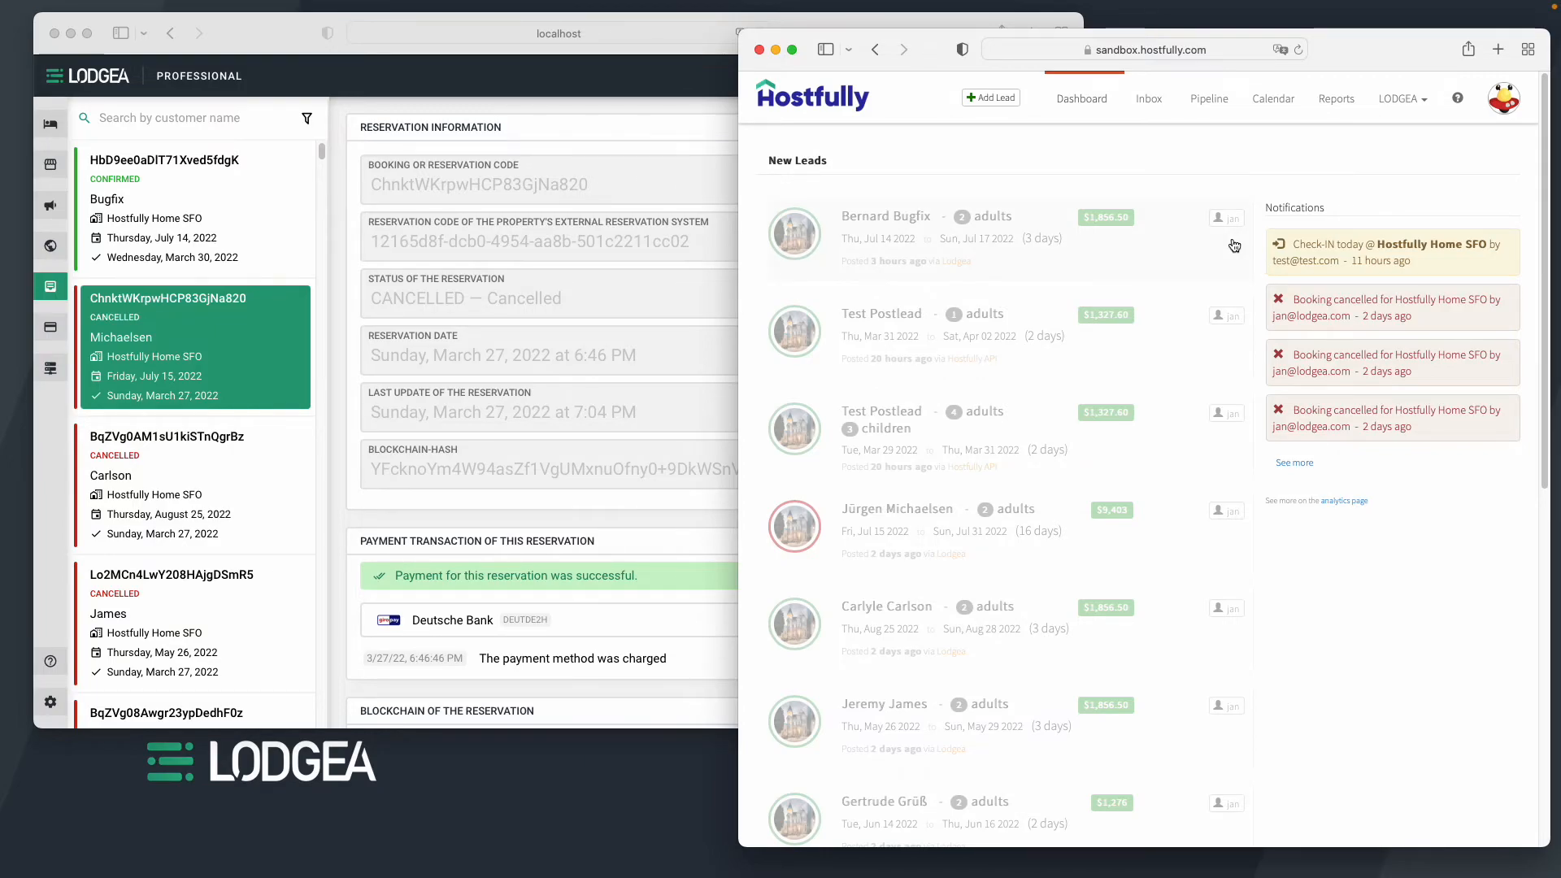
scroll(1261, 292, "down", 10)
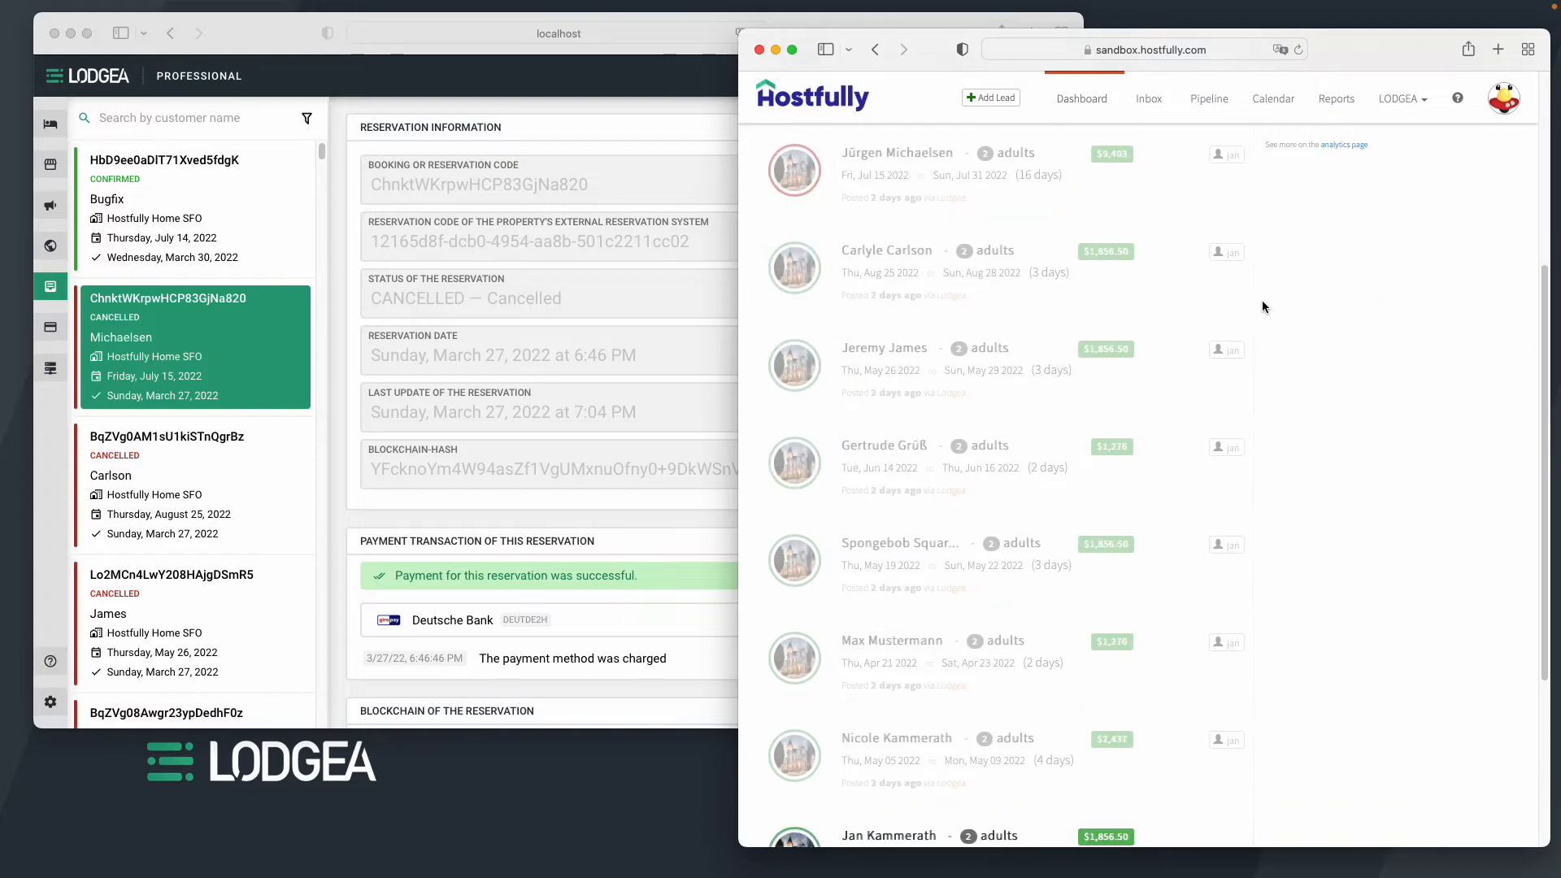
scroll(1262, 327, "up", 10)
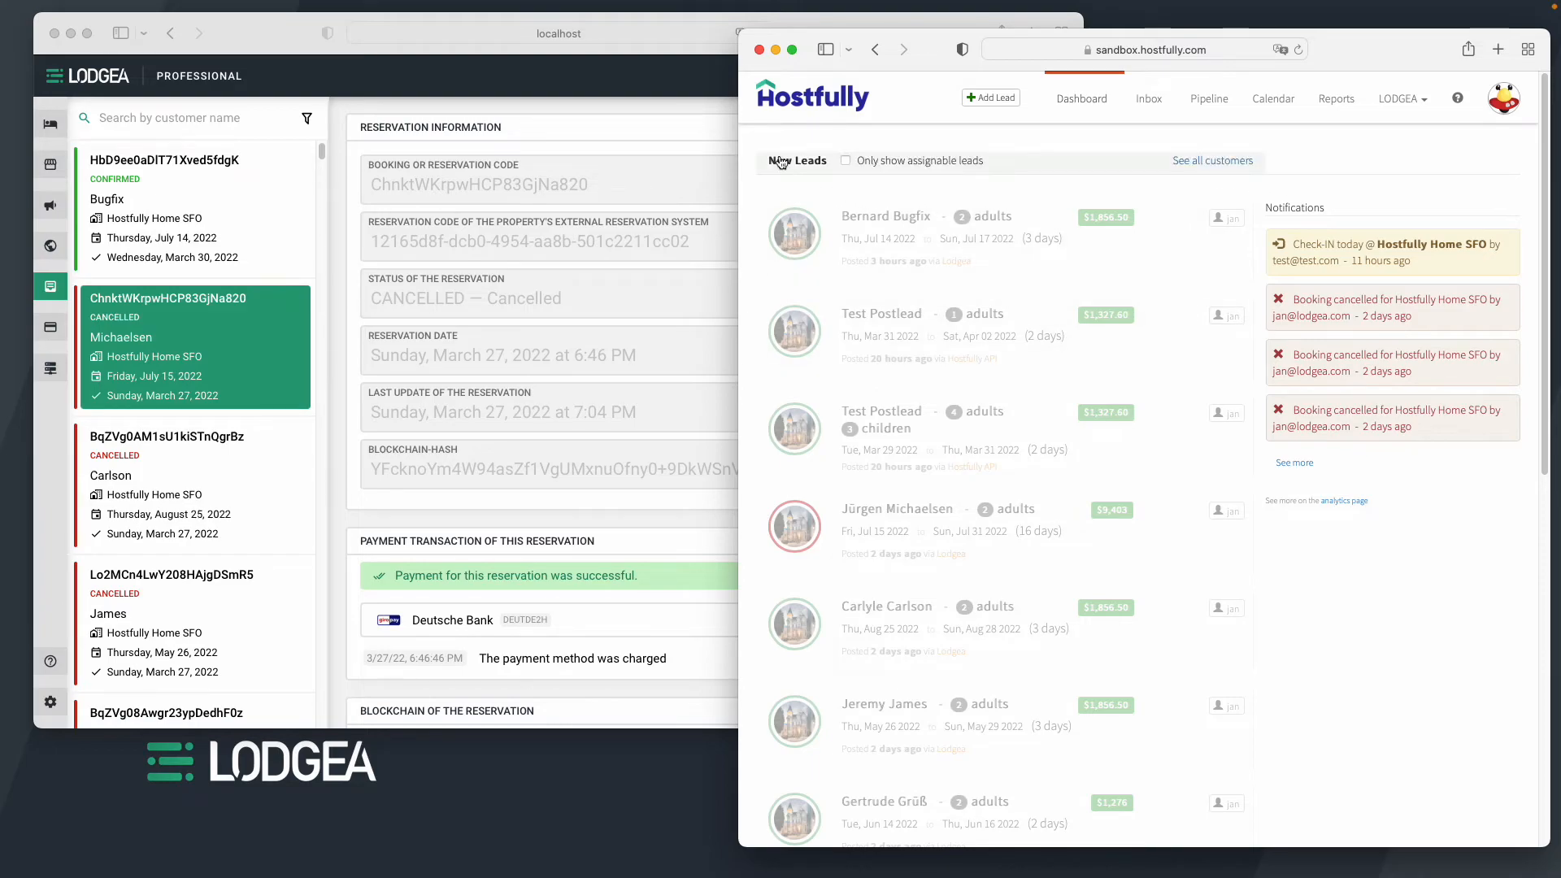
left_click_drag(740, 141, 673, 142)
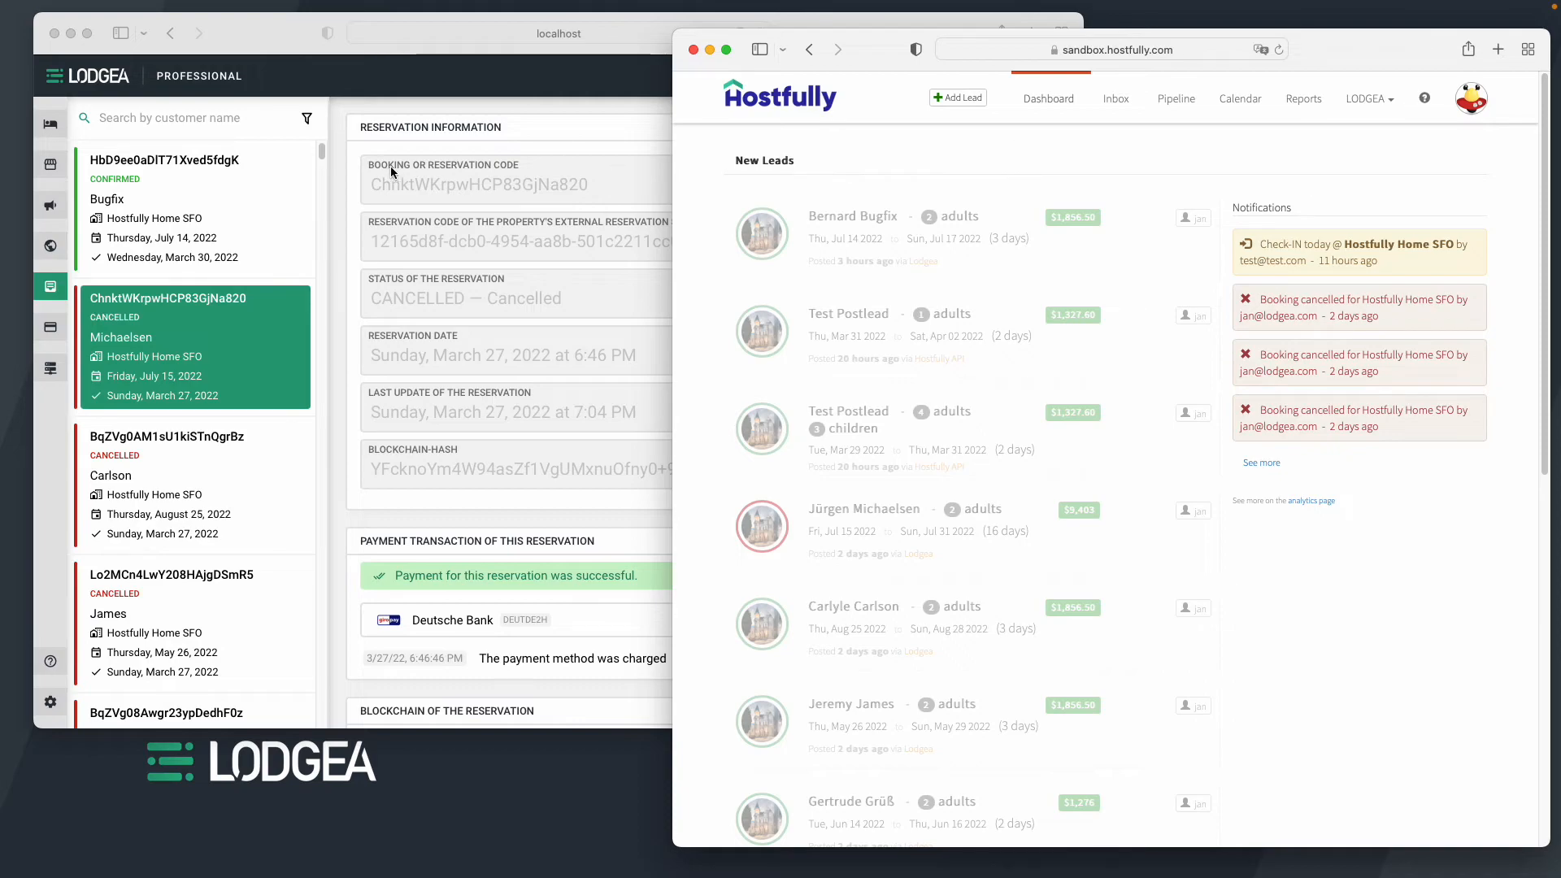
Step: Switch to LODGEA and look over its connected channels, the property list and the tenants available to the signed-in account
left_click(52, 369)
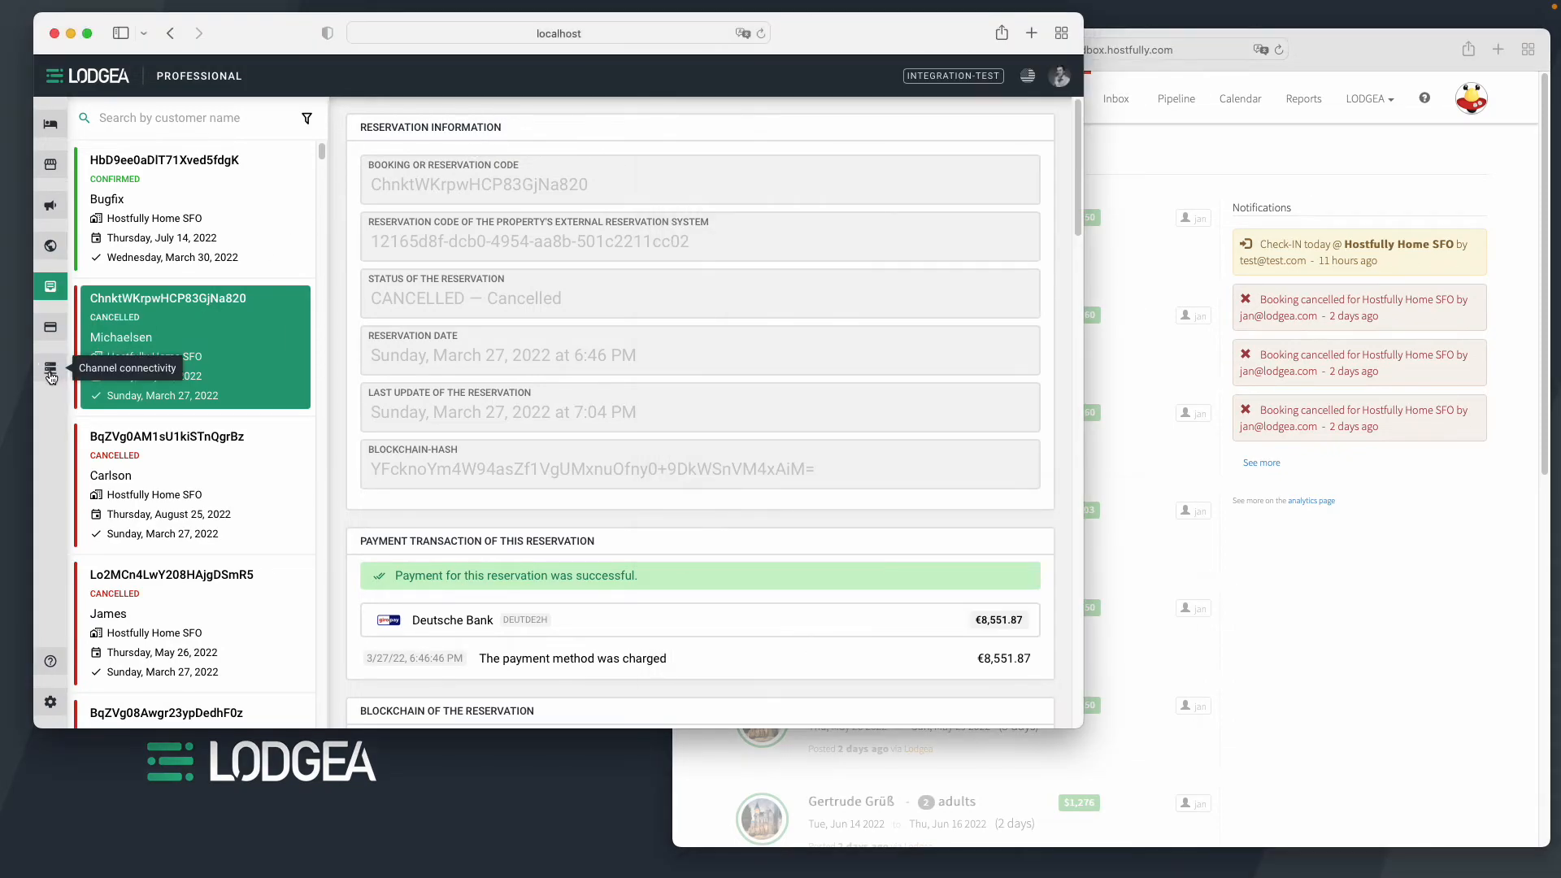
left_click(53, 369)
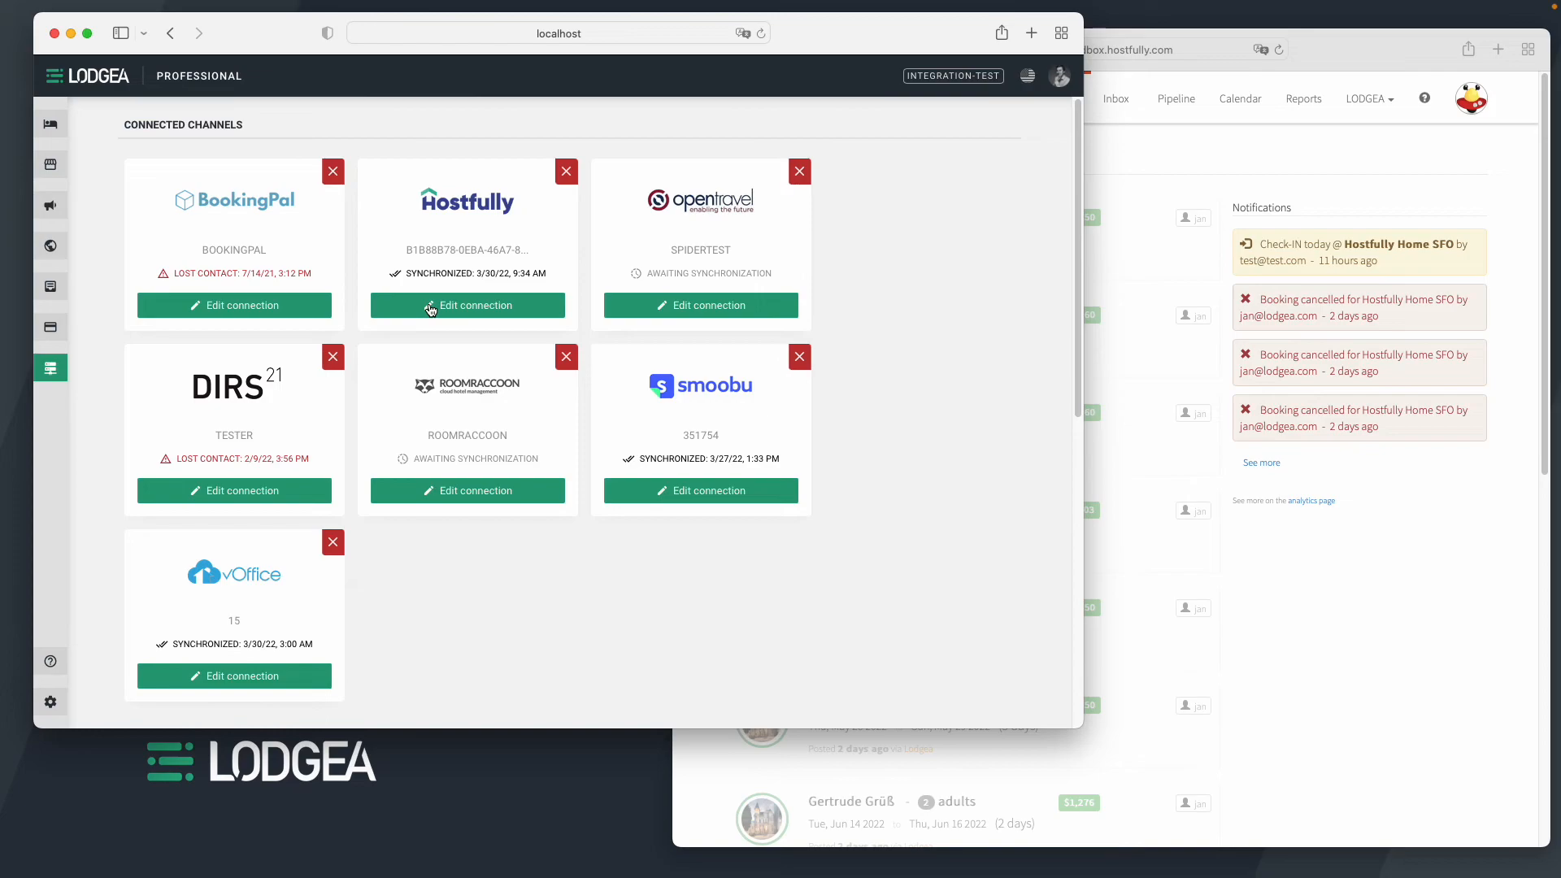
left_click(51, 124)
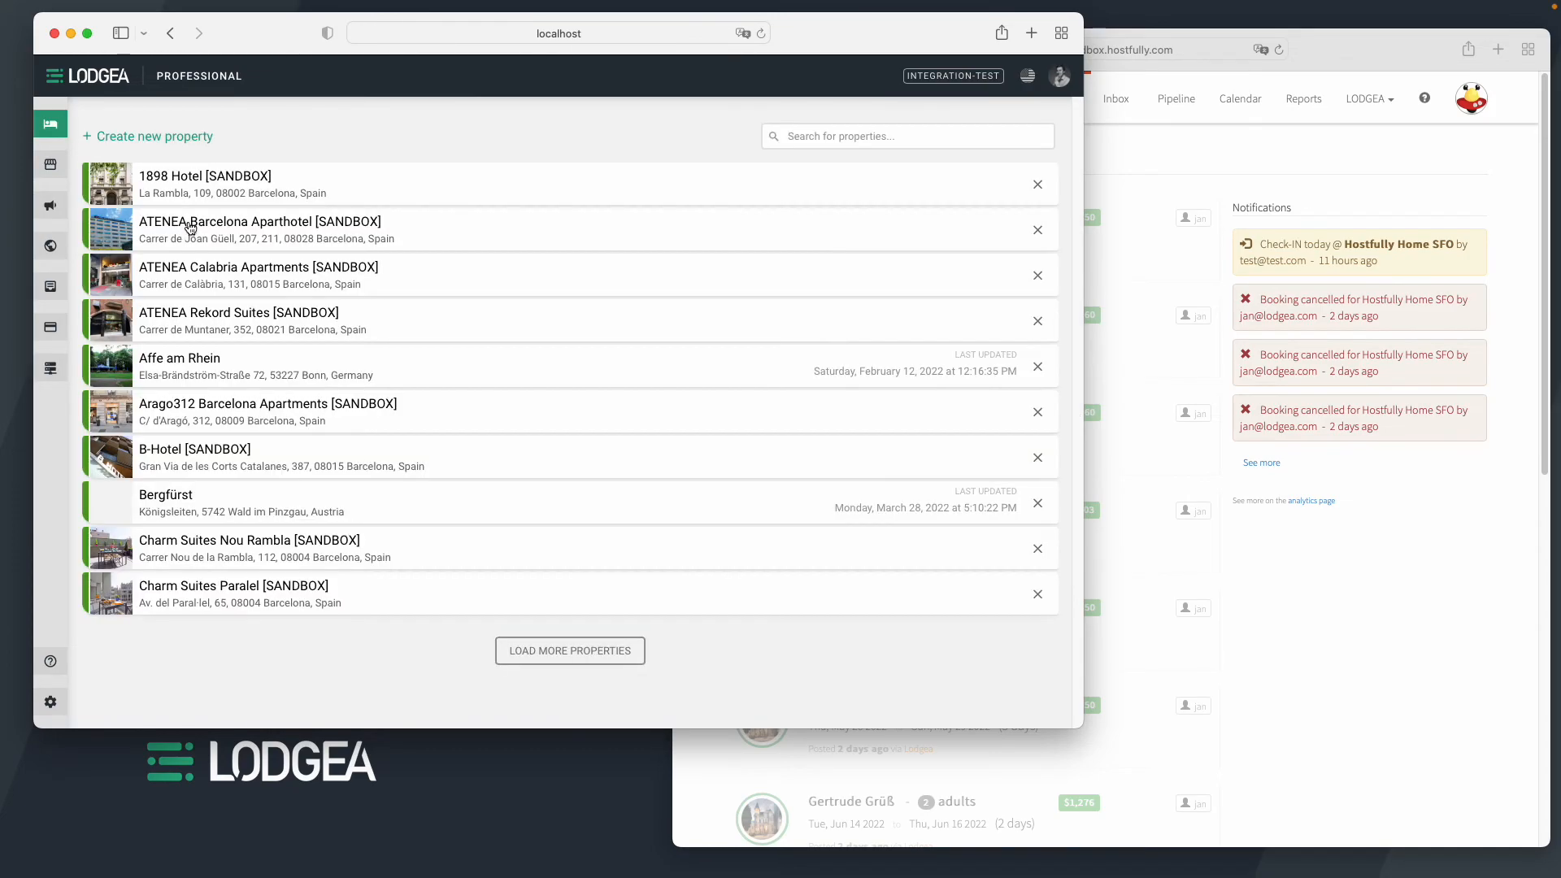
left_click(941, 79)
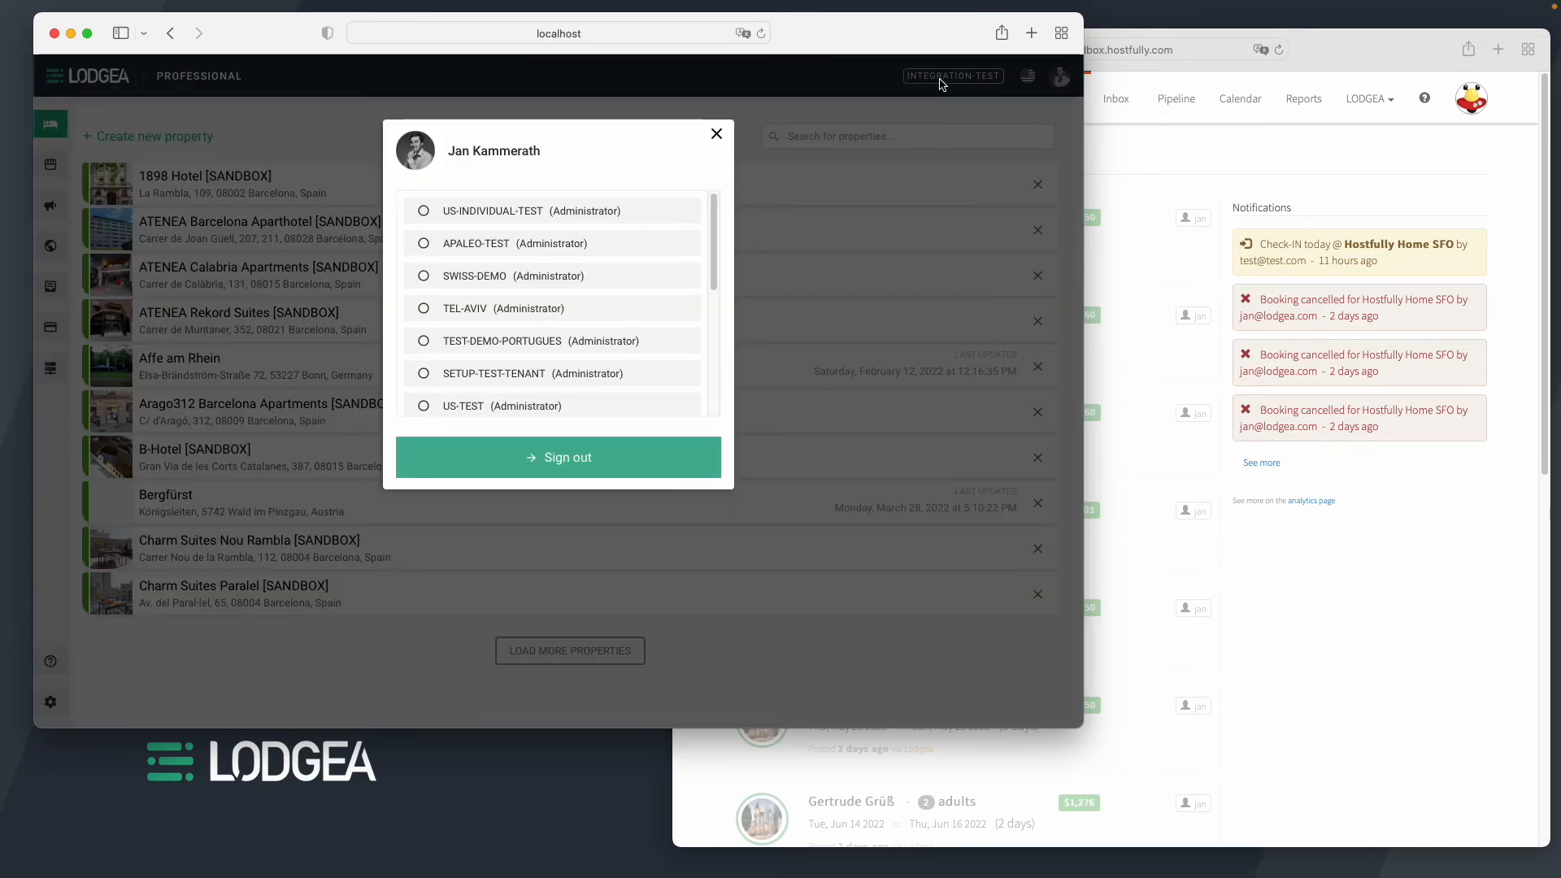
left_click(717, 133)
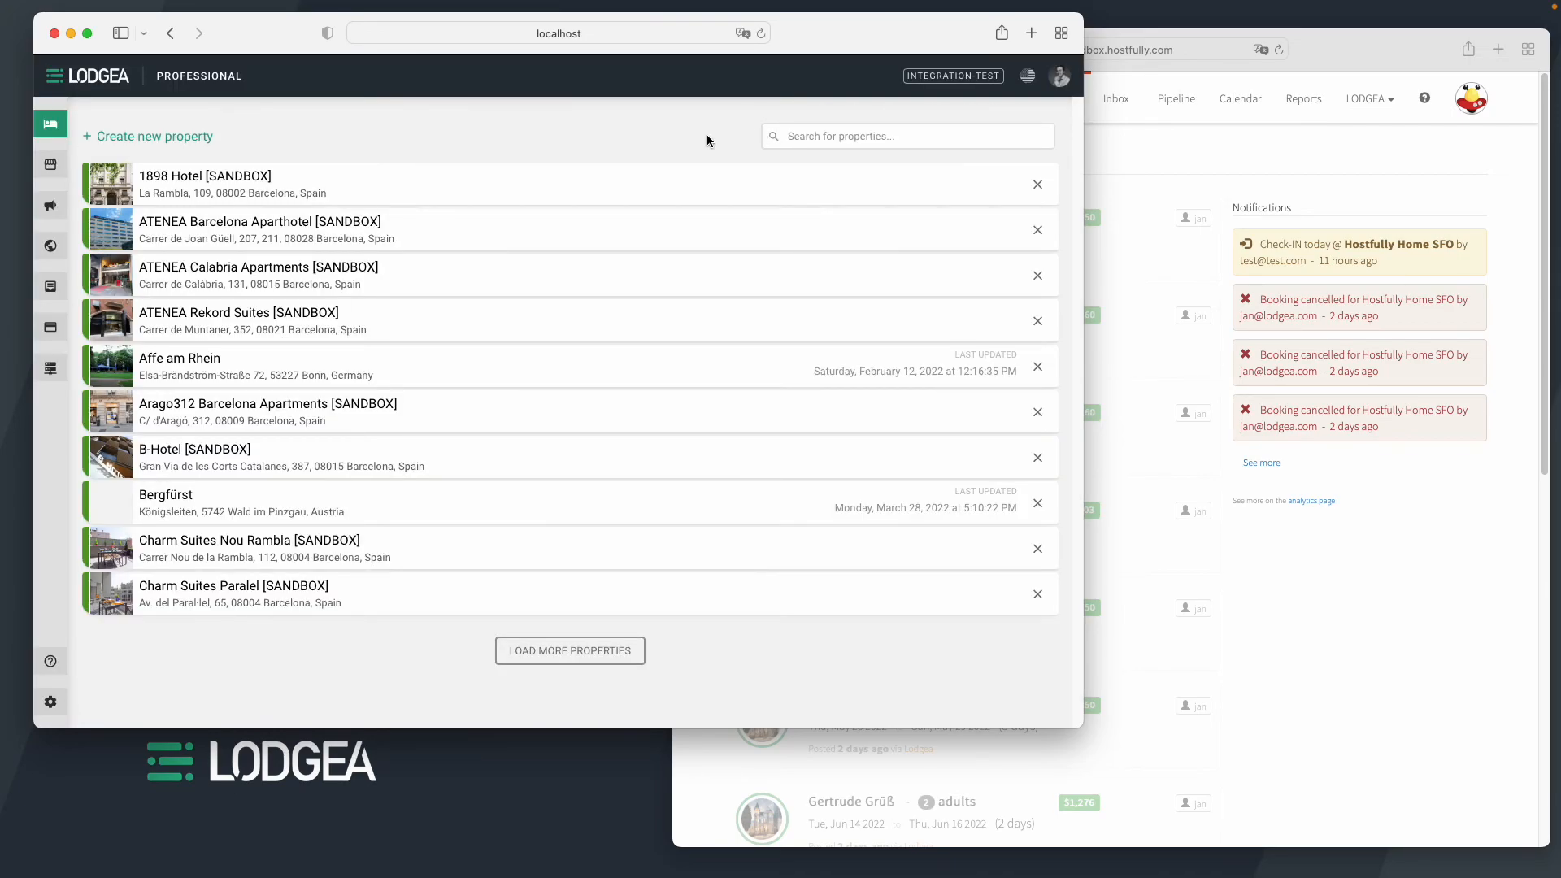
Step: Open docs.lodgea.com in a new browser tab and view the Marketing Automation documentation on Facebook Business
key("super+t")
type("docs.lodgea.com")
key("Return")
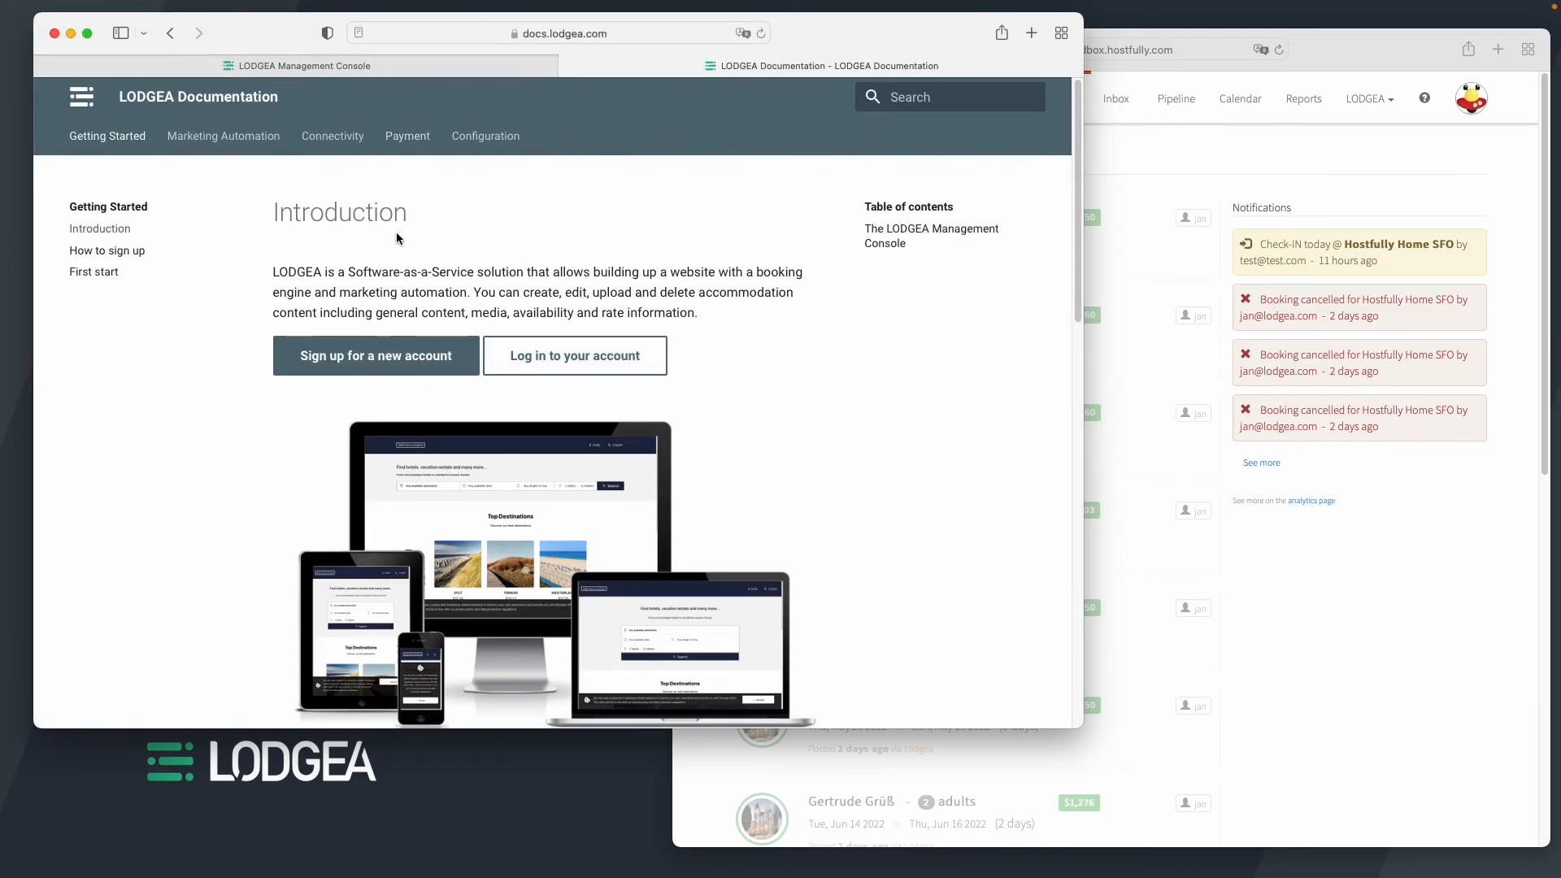
left_click(244, 135)
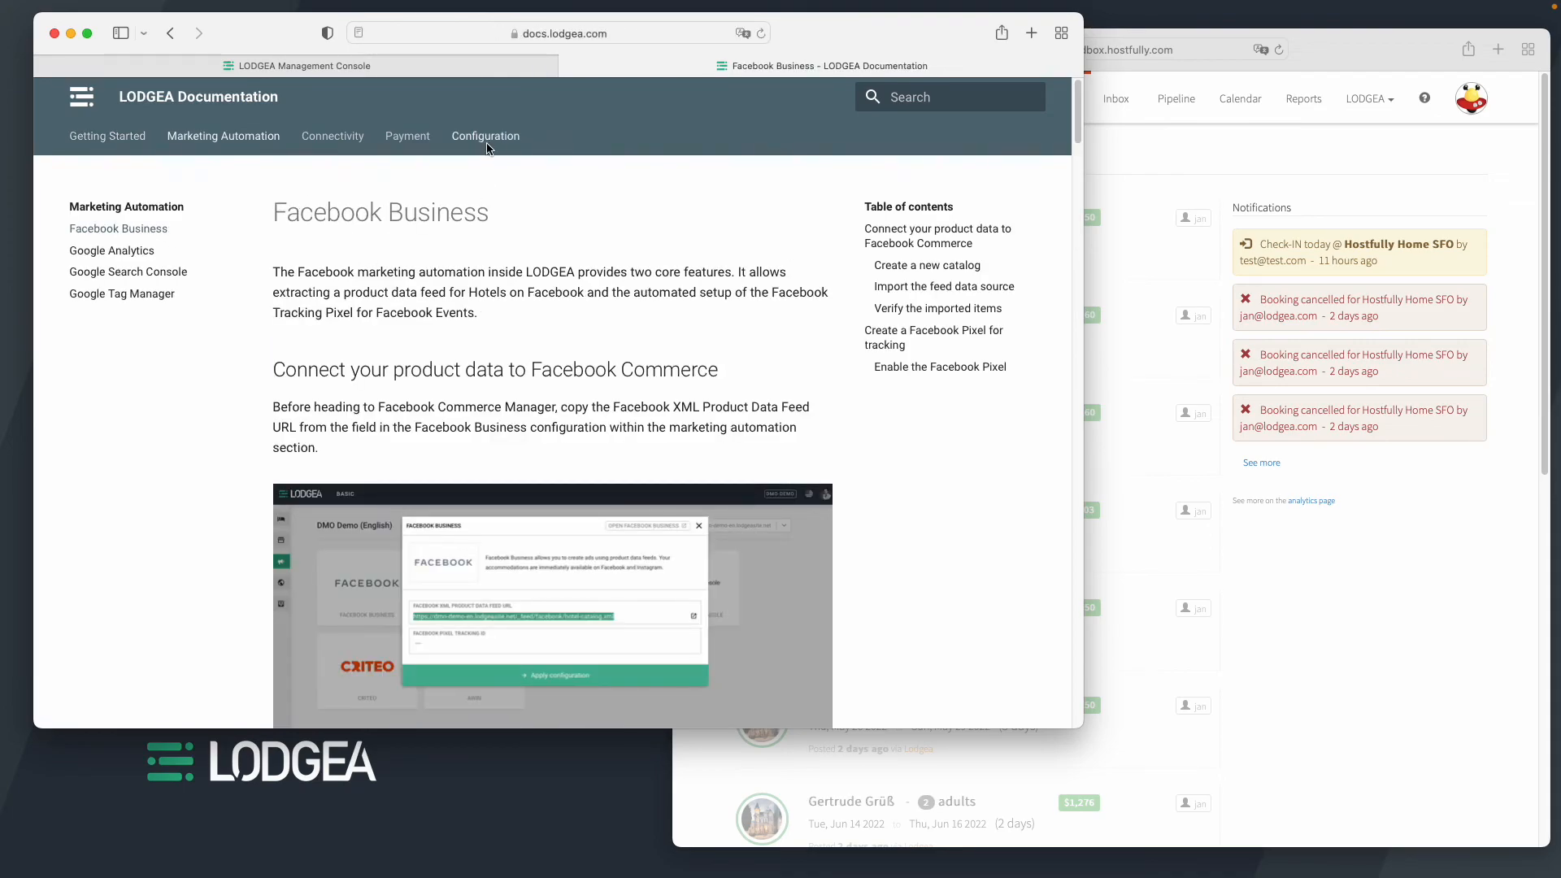
Step: Return to the Hostfully dashboard and look through the whole list of new leads
left_click(1218, 158)
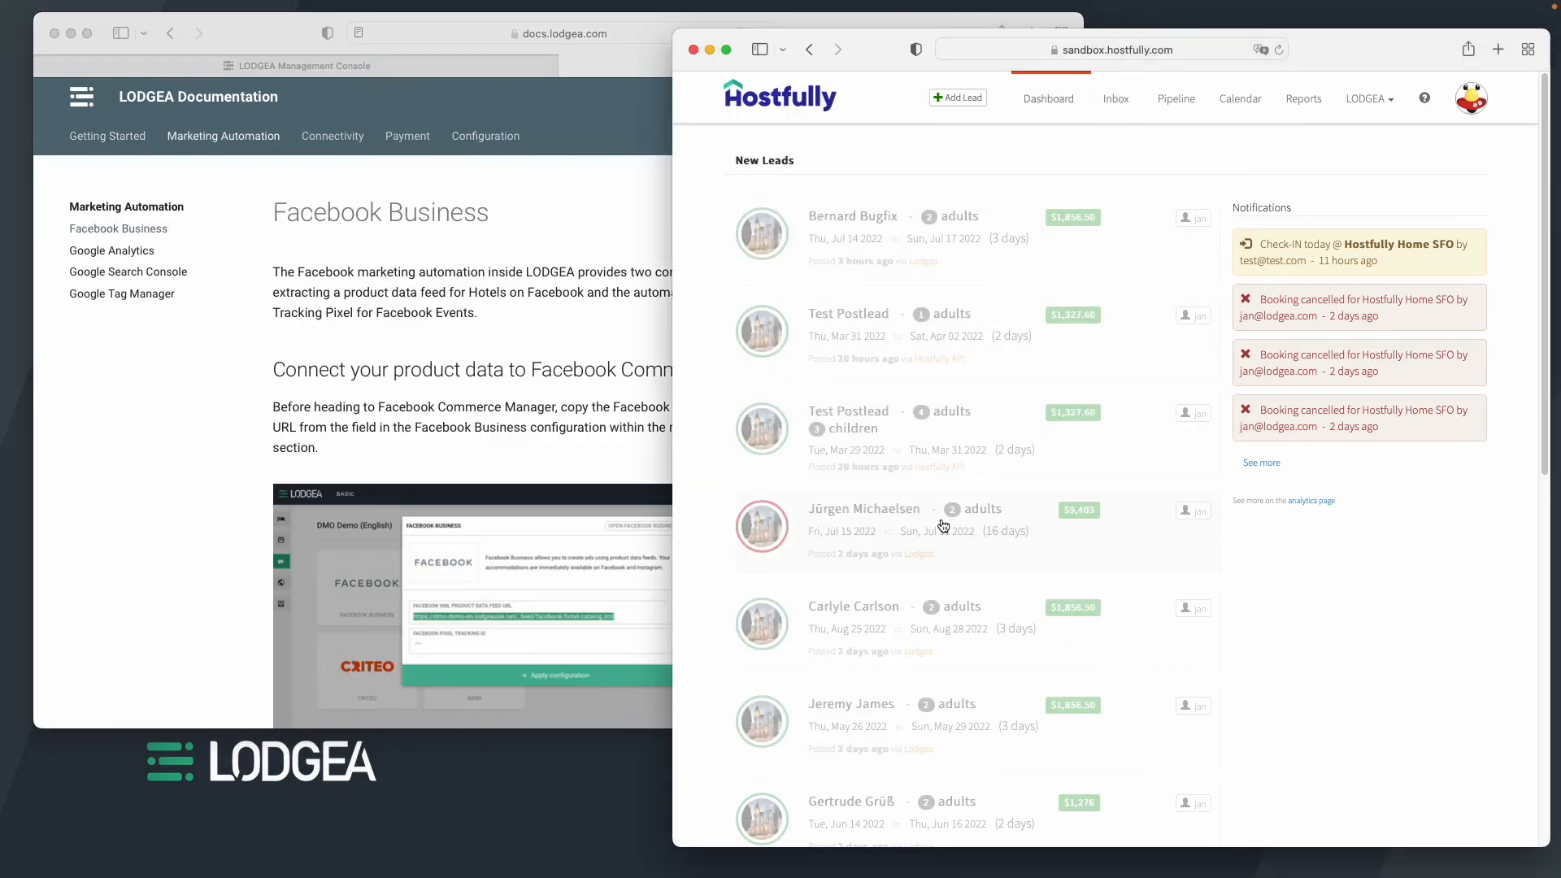
scroll(963, 510, "down", 10)
scroll(965, 518, "up", 15)
scroll(1319, 542, "down", 5)
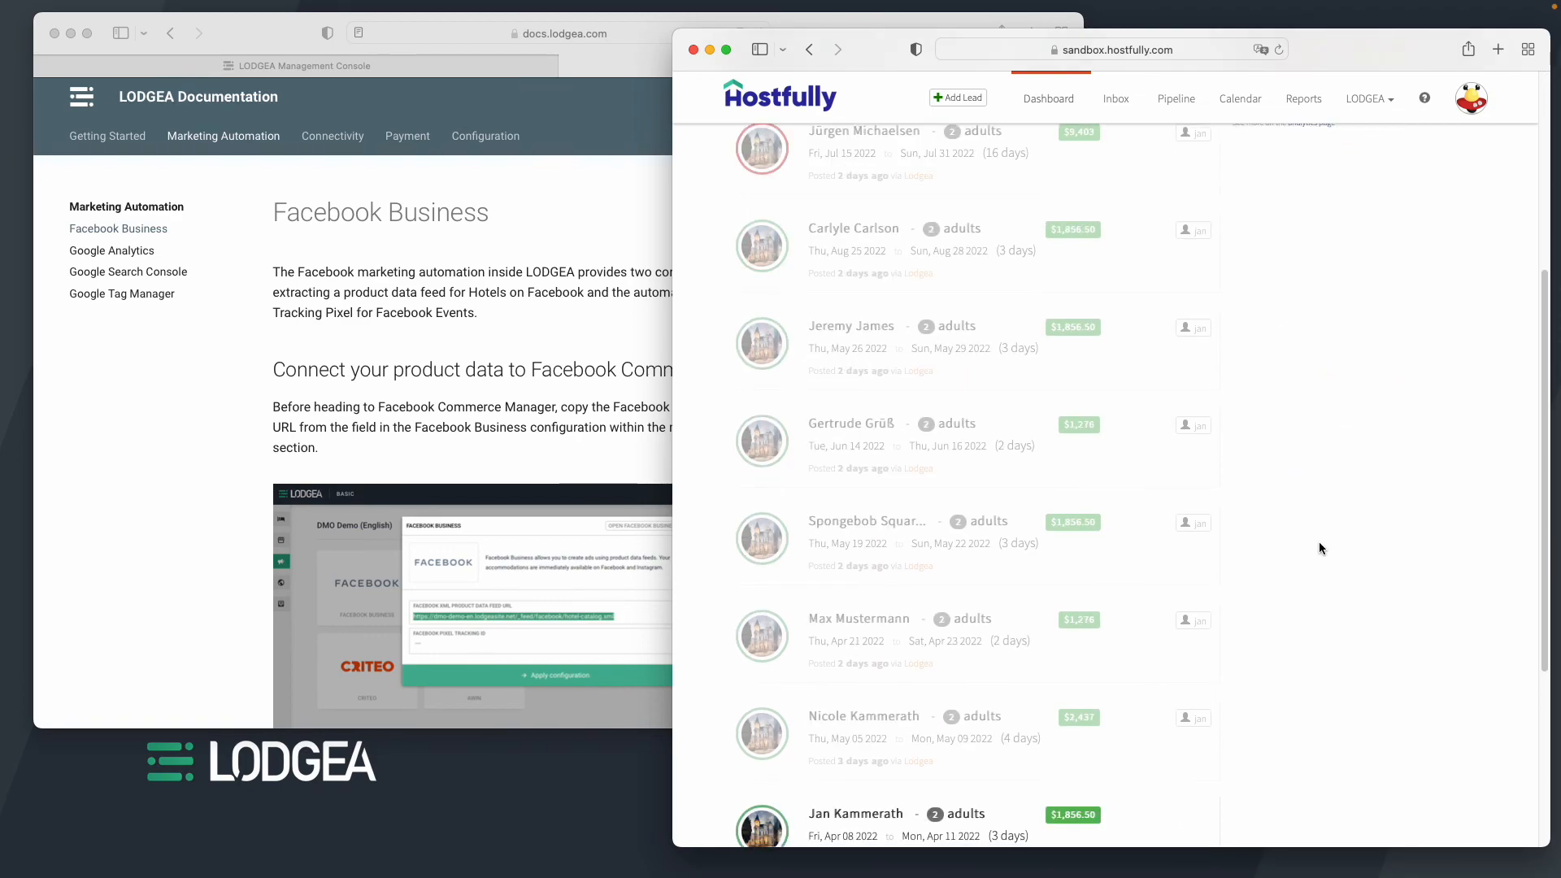
scroll(1319, 546, "up", 6)
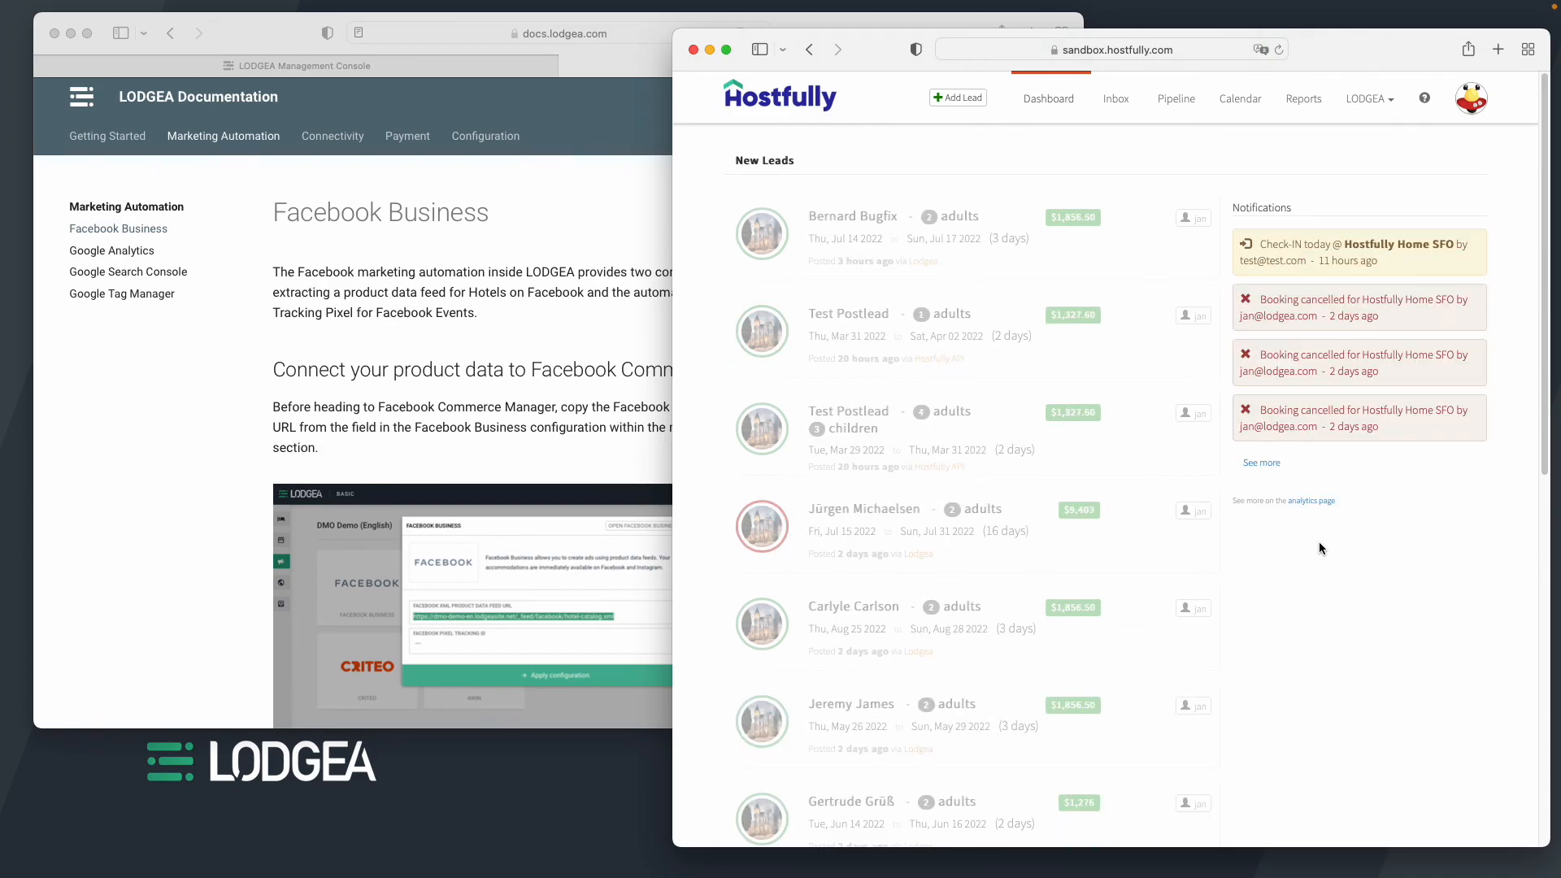